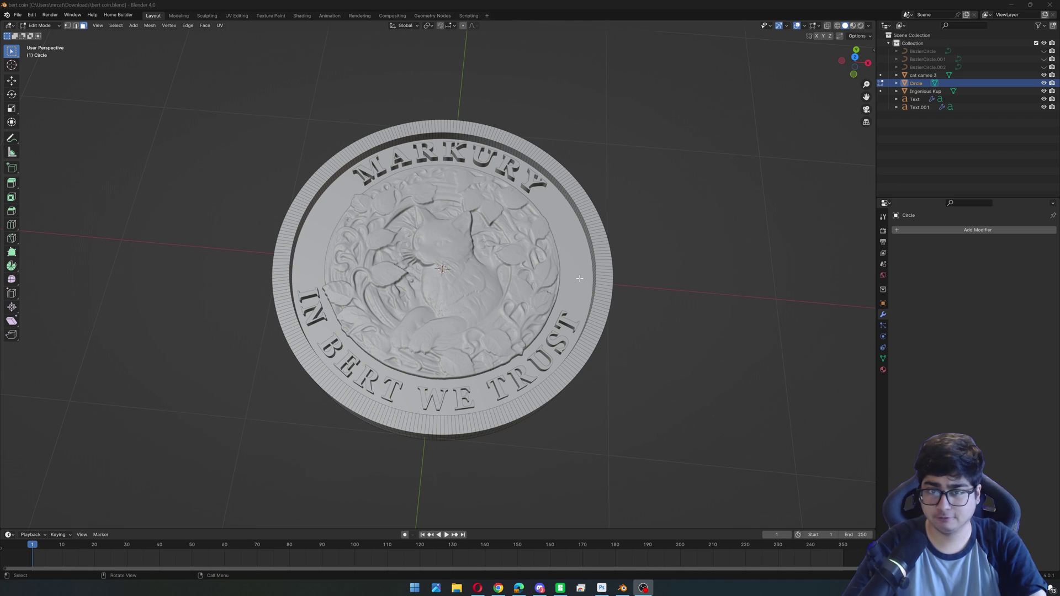
mouse_move(486, 472)
middle_down()
mouse_move(483, 491)
mouse_move(489, 470)
middle_up()
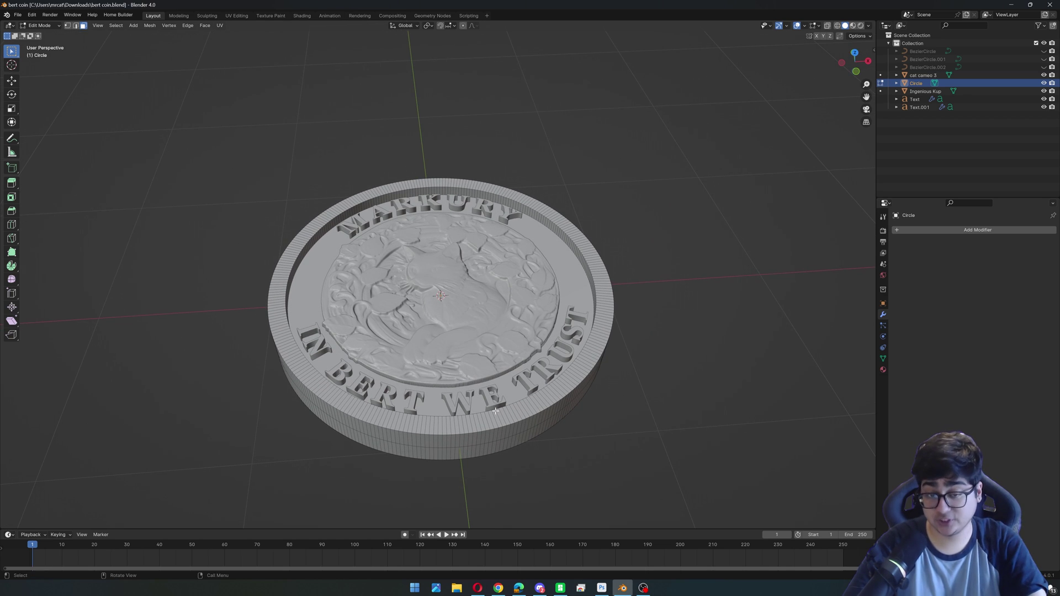
scroll(495, 411, up, 3)
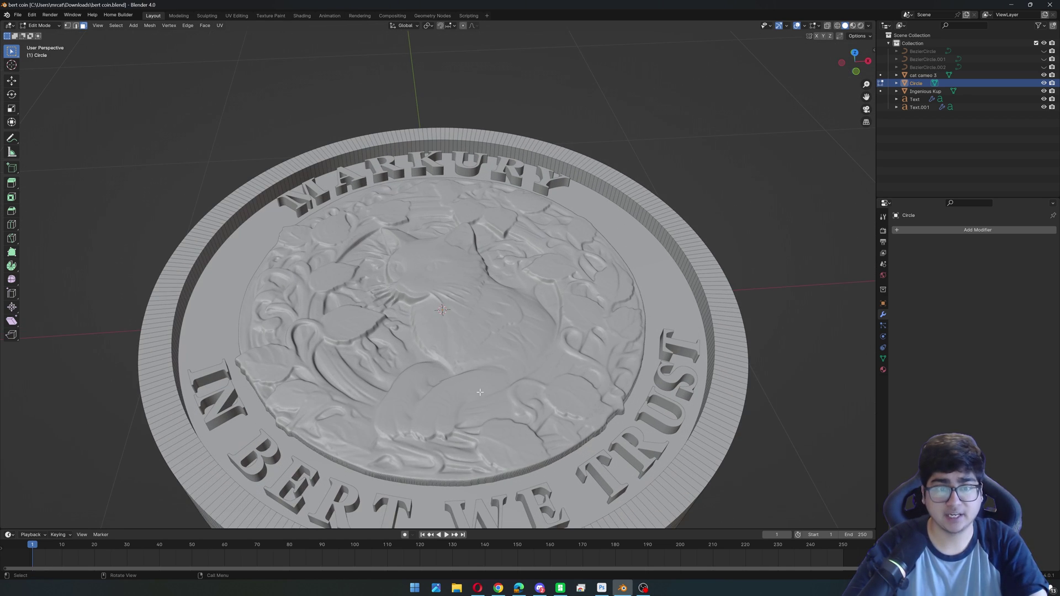
middle_drag(474, 396, 482, 332)
scroll(465, 280, down, 4)
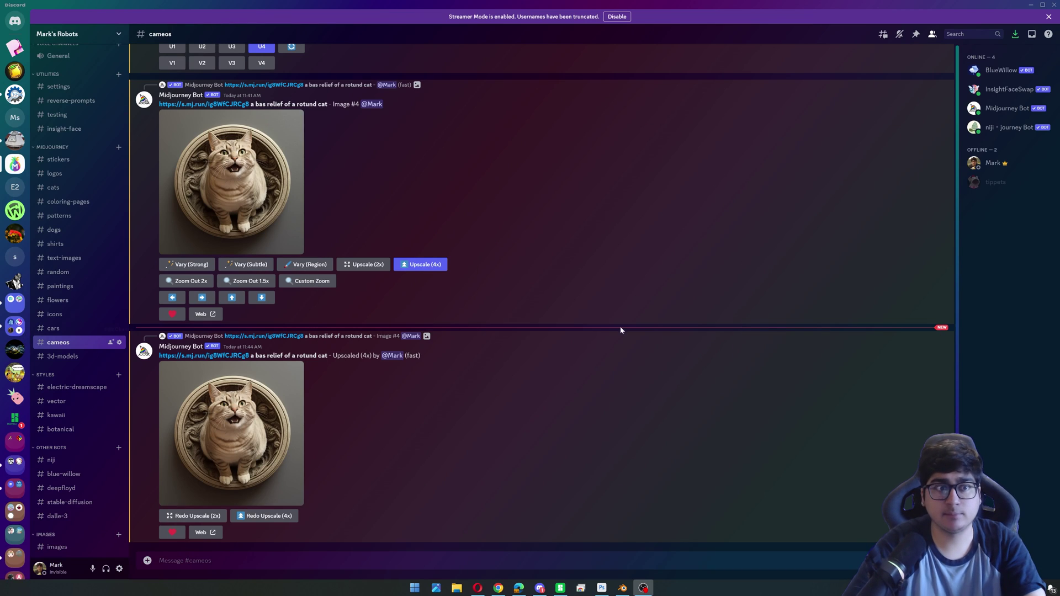
Switch to Discord and examine the cat photo and the Midjourney bas relief images in the cameos channel
scroll(674, 296, up, 7)
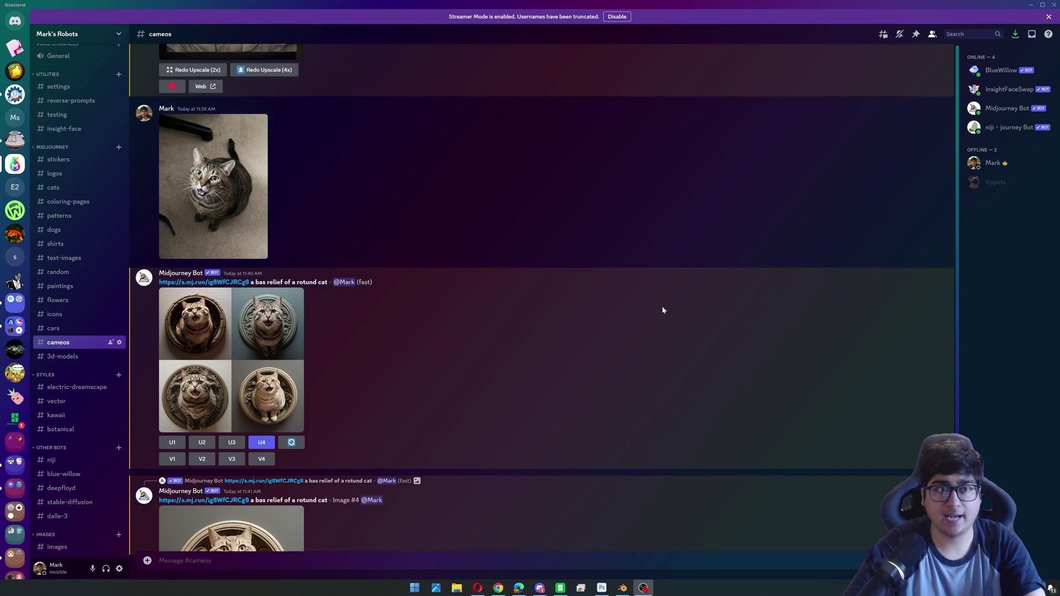
scroll(663, 310, up, 2)
click(246, 285)
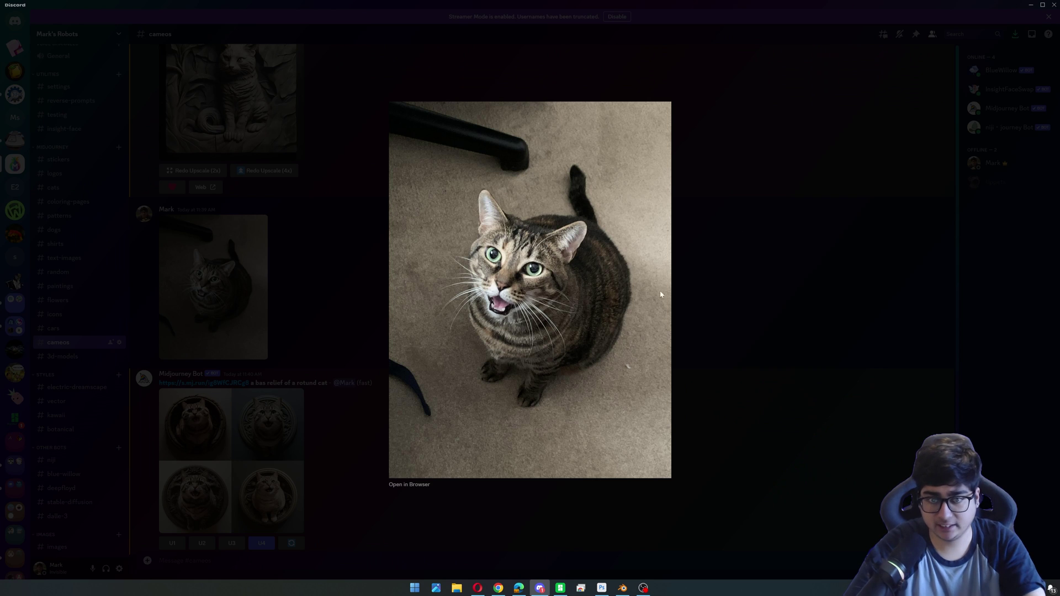
click(685, 282)
scroll(681, 282, up, 3)
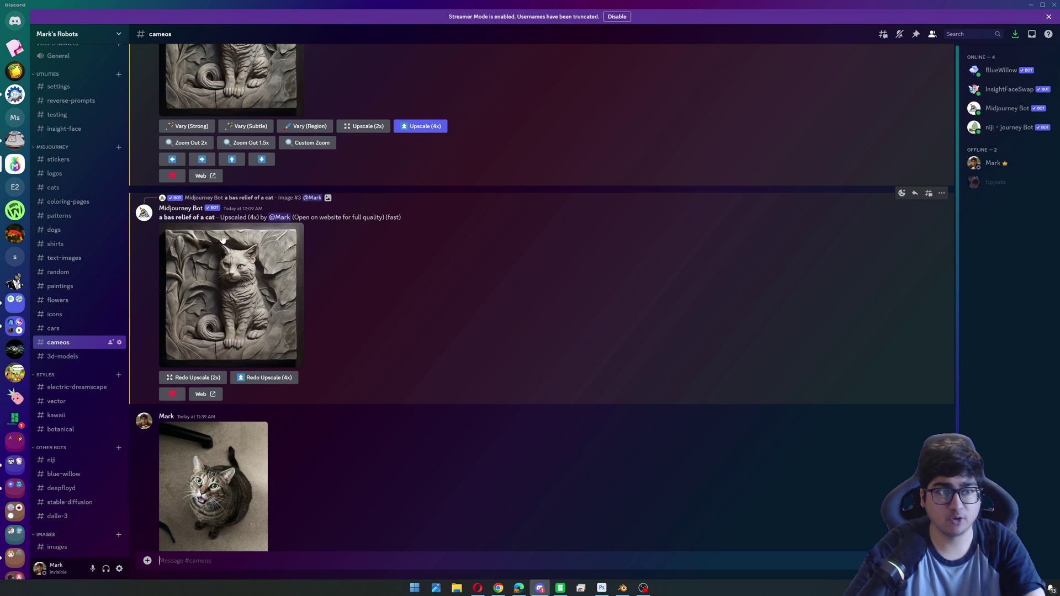
drag(163, 217, 192, 217)
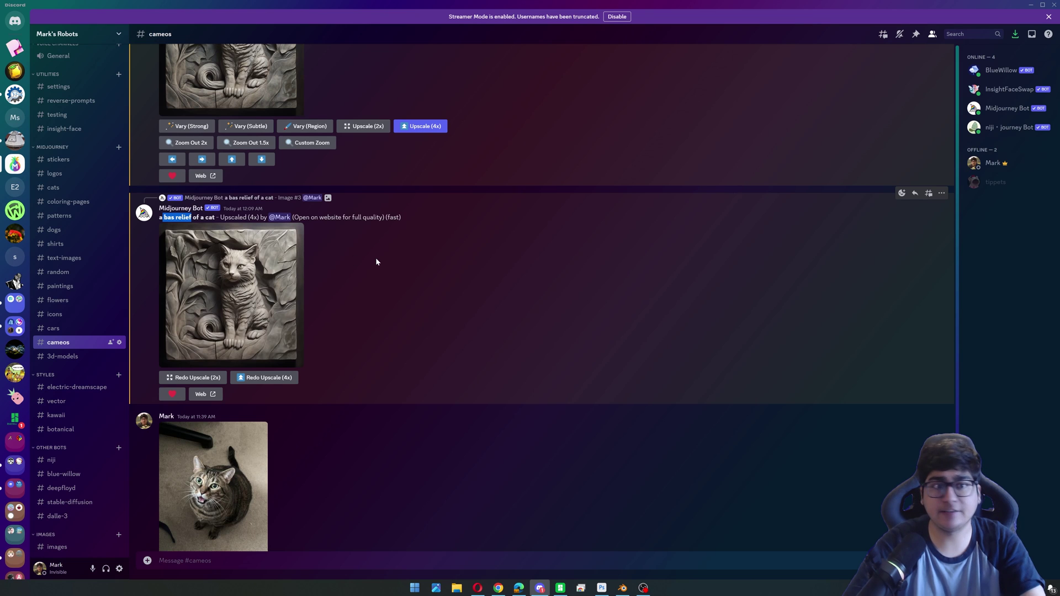
scroll(376, 258, down, 7)
scroll(375, 260, down, 6)
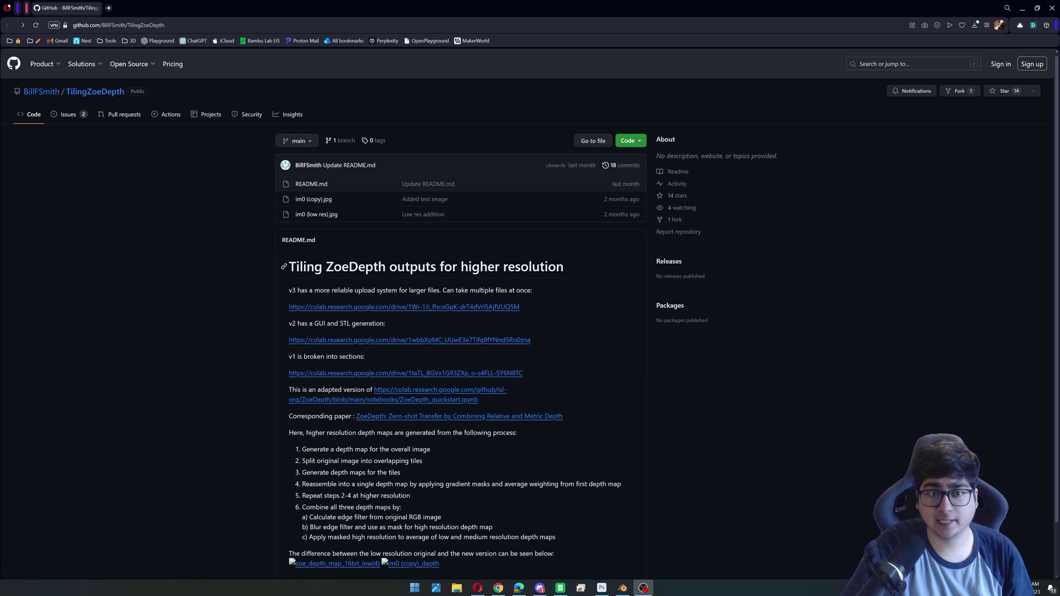
Switch to the browser and read through the README of the TilingZoeDepth repository
scroll(632, 343, down, 1)
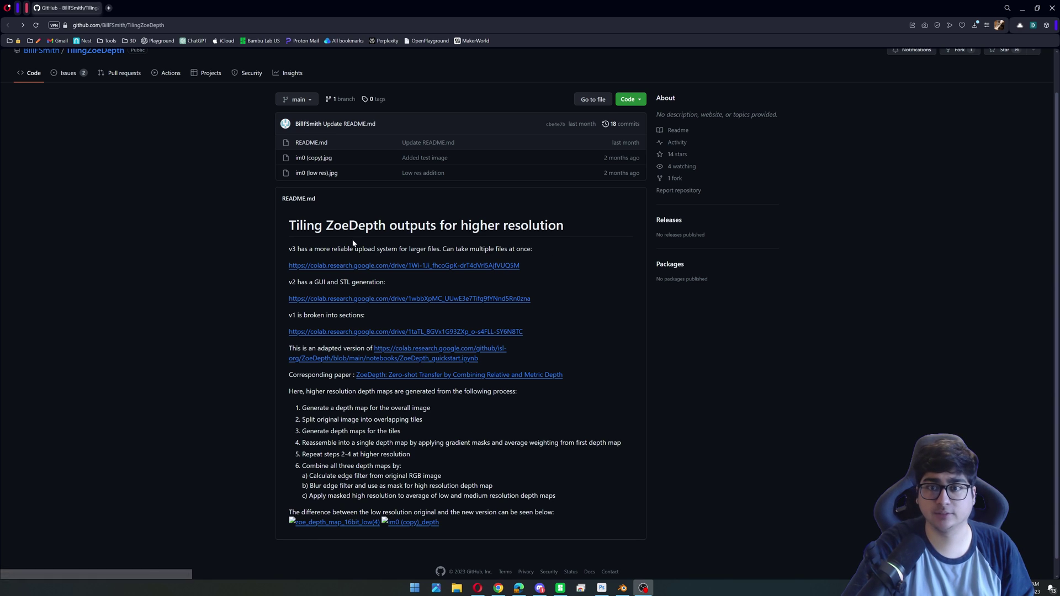
mouse_move(2, 259)
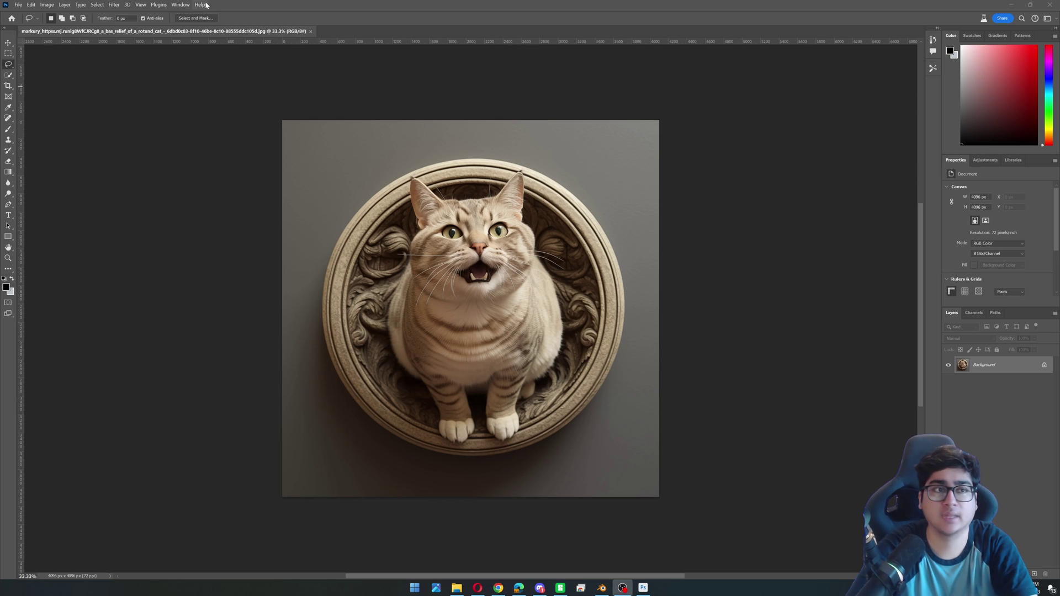
Switch to Photoshop and enable the Depth Blur neural filter on the cat relief image, set to output the depth map only
click(117, 4)
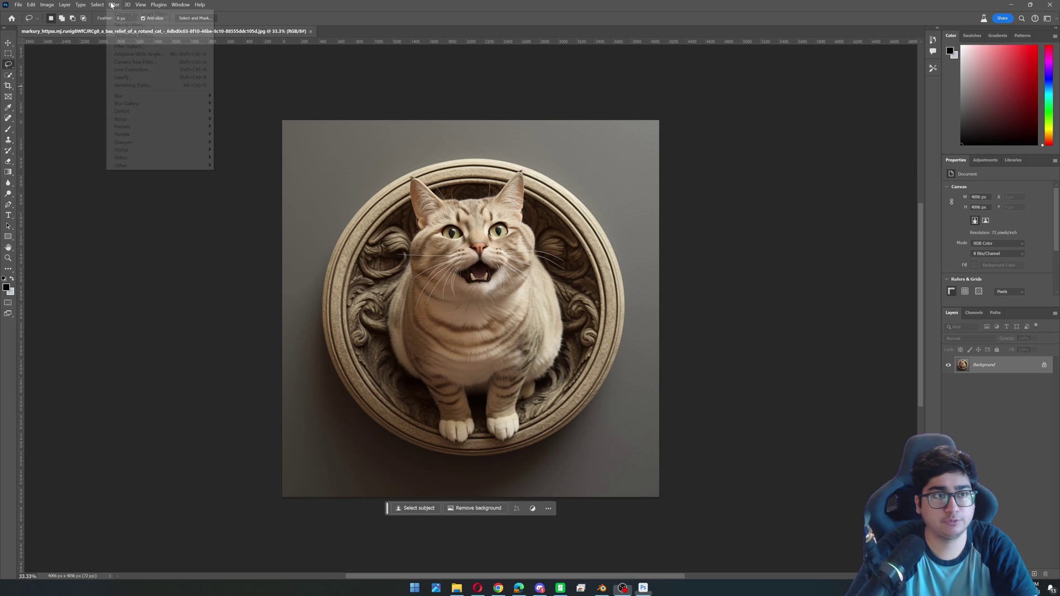
click(122, 31)
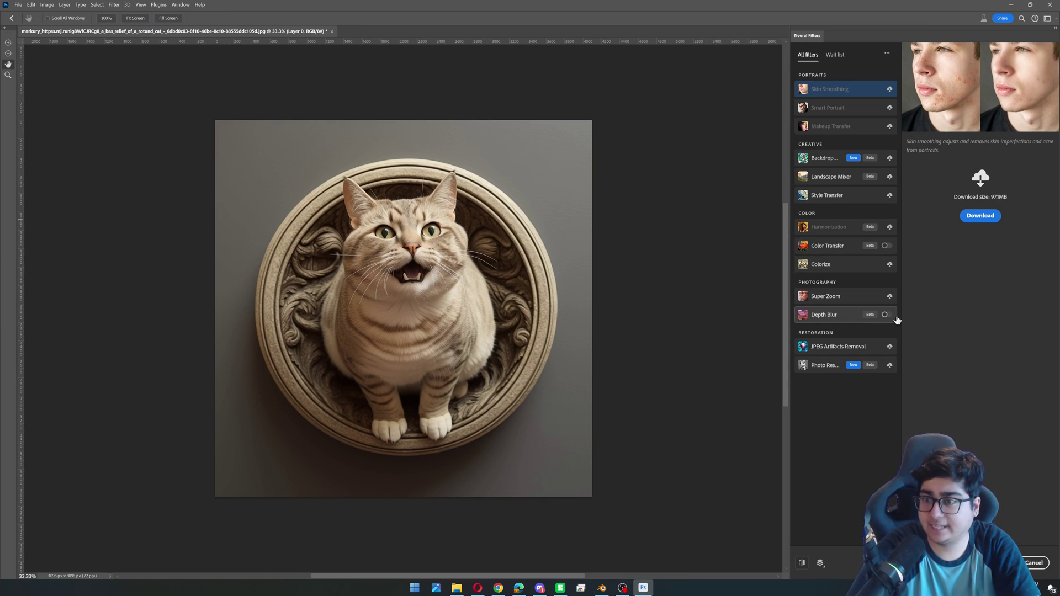
click(851, 320)
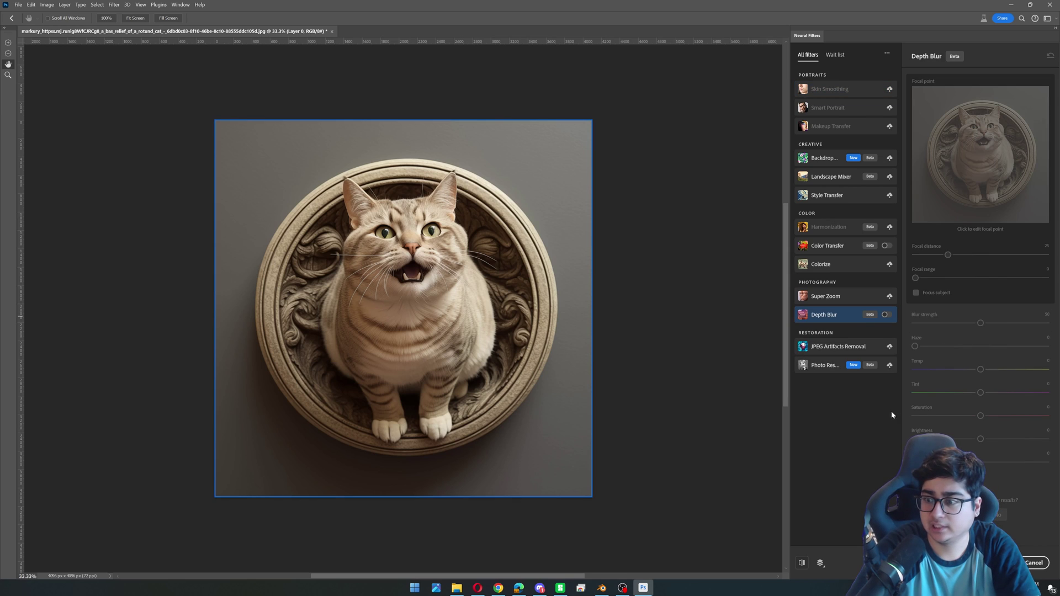
click(886, 315)
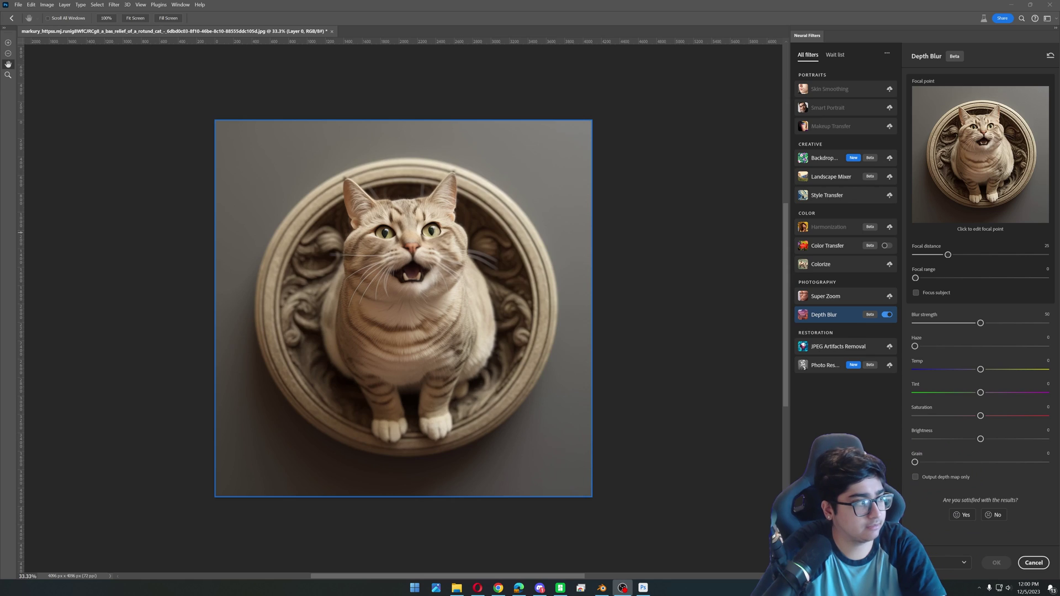
click(916, 478)
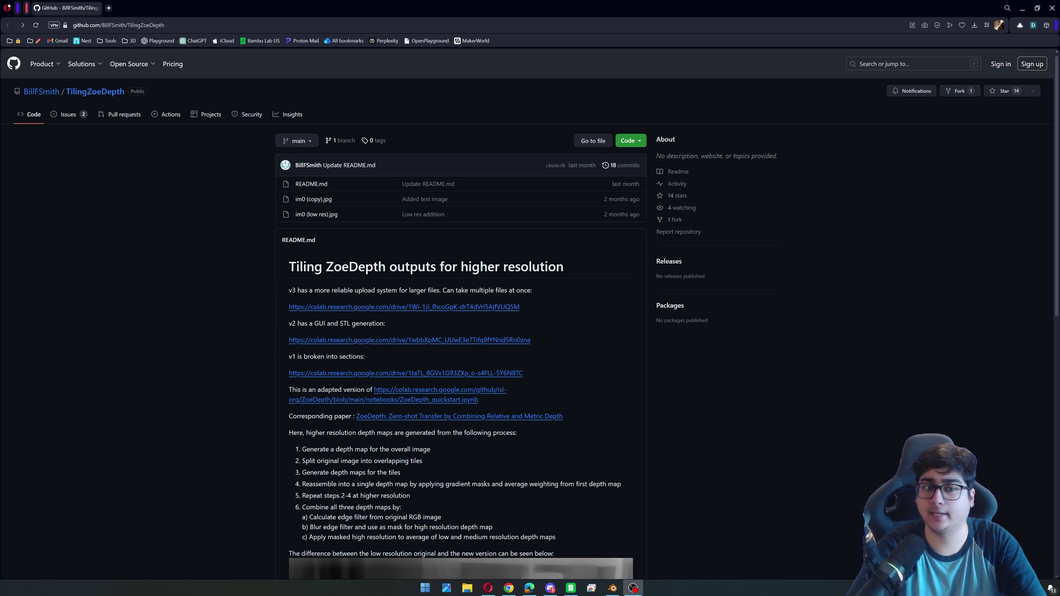
In the browser, open the v3 Colab notebook linked in the TilingZoeDepth README and save a copy of it to Drive
middle_click(503, 306)
click(143, 7)
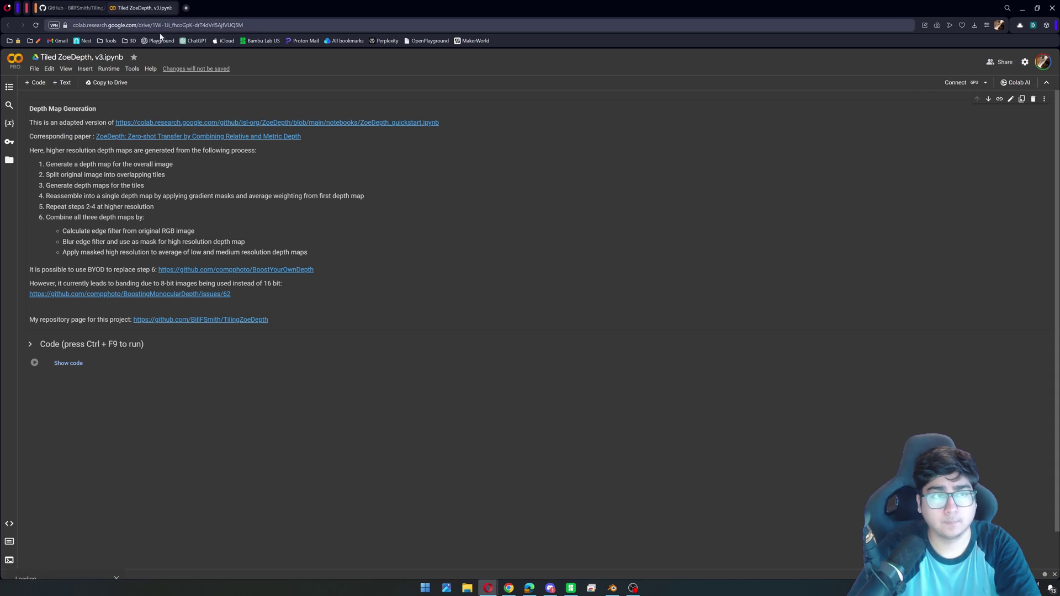
click(112, 83)
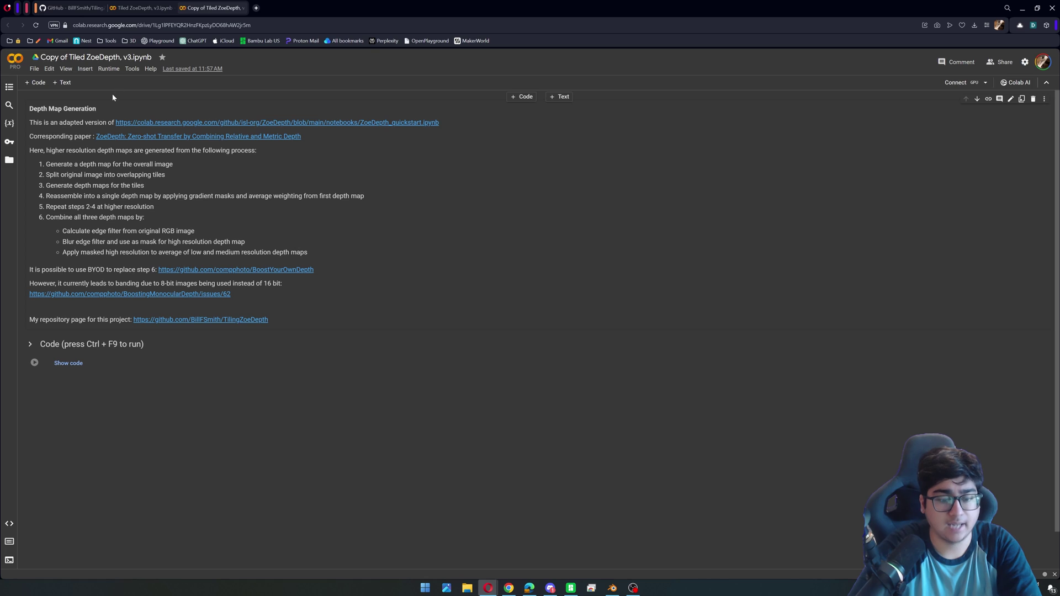
Run the notebook on the rotund cat bas relief JPG and IMG_5167.jpeg from Downloads, and allow it to download multiple files
key(ctrl+F9)
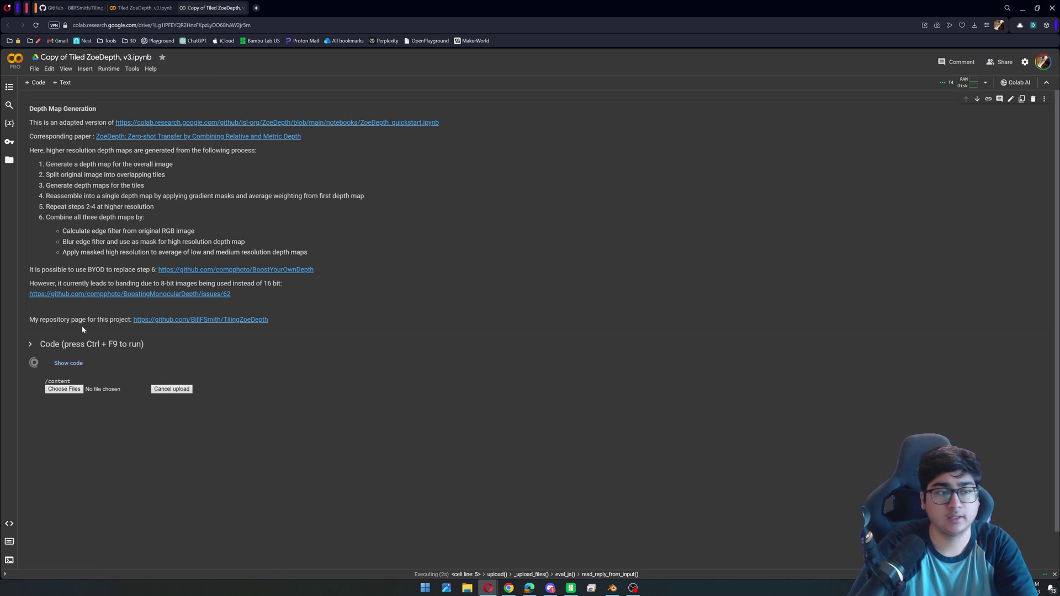
click(70, 393)
click(101, 375)
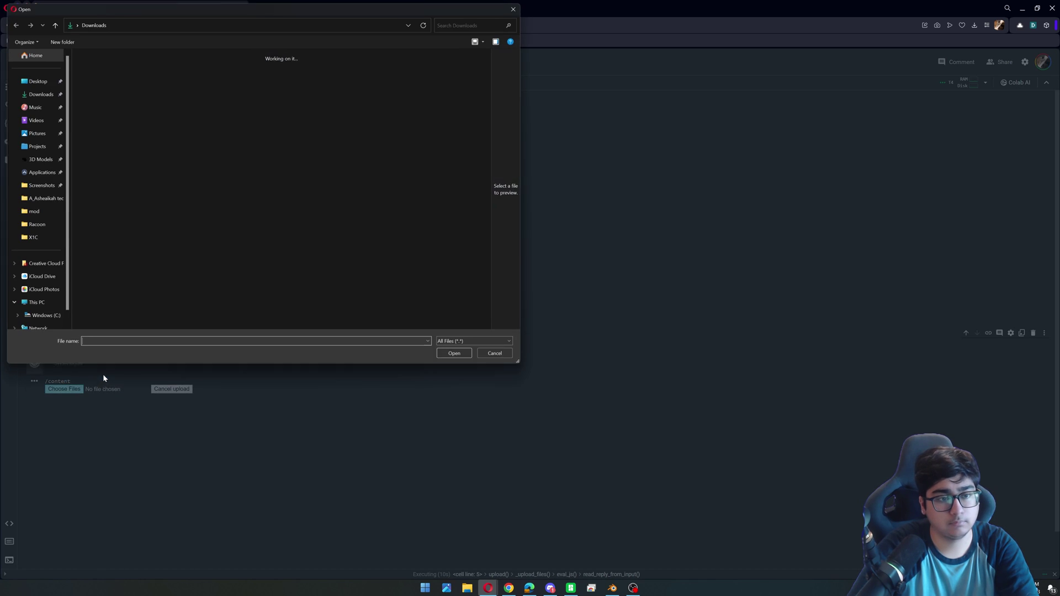
click(95, 88)
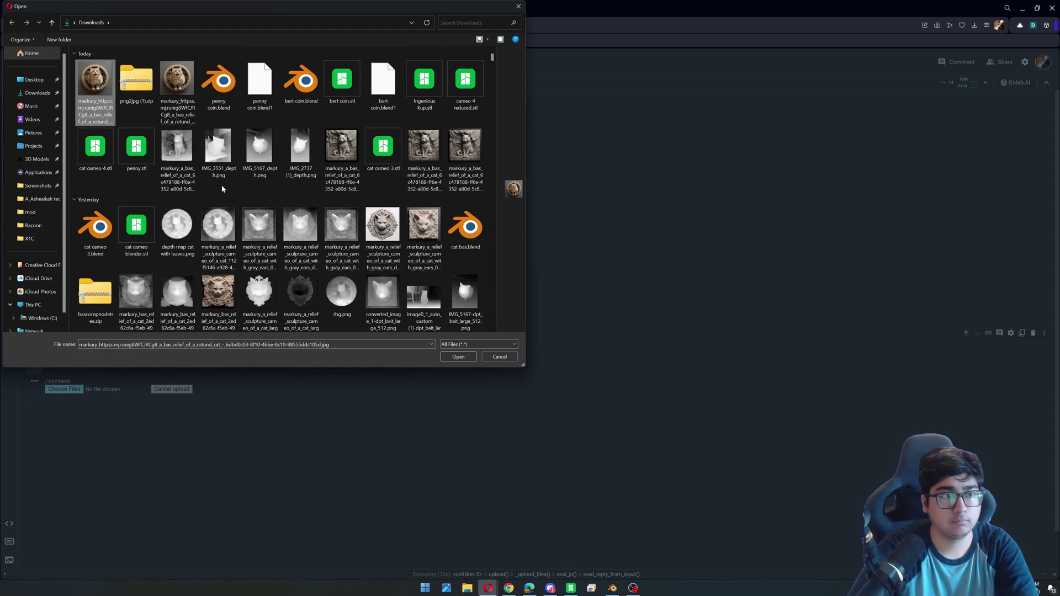
scroll(222, 189, down, 3)
ctrl+click(424, 221)
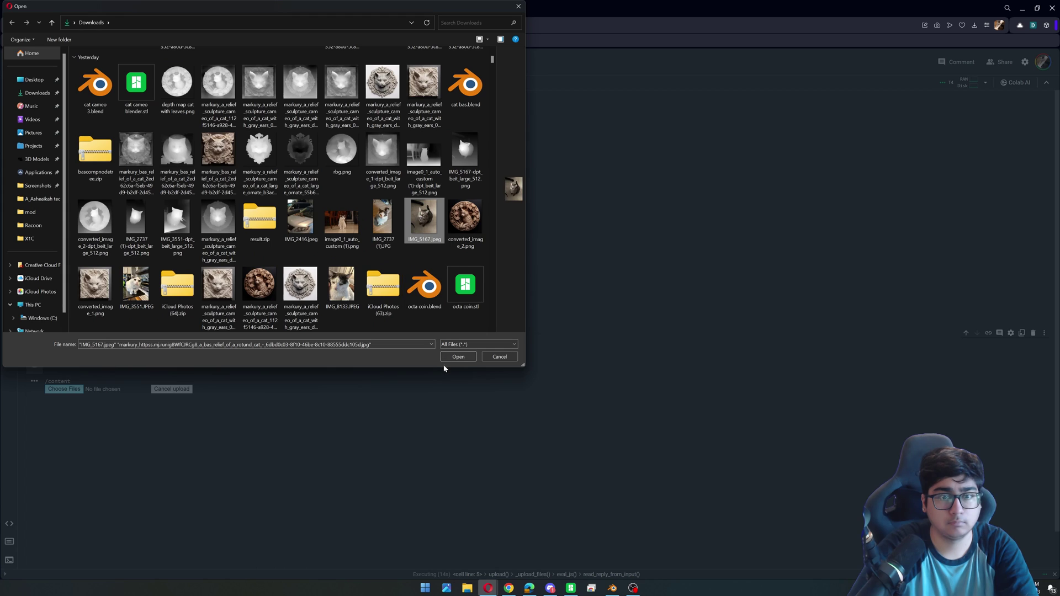
click(446, 359)
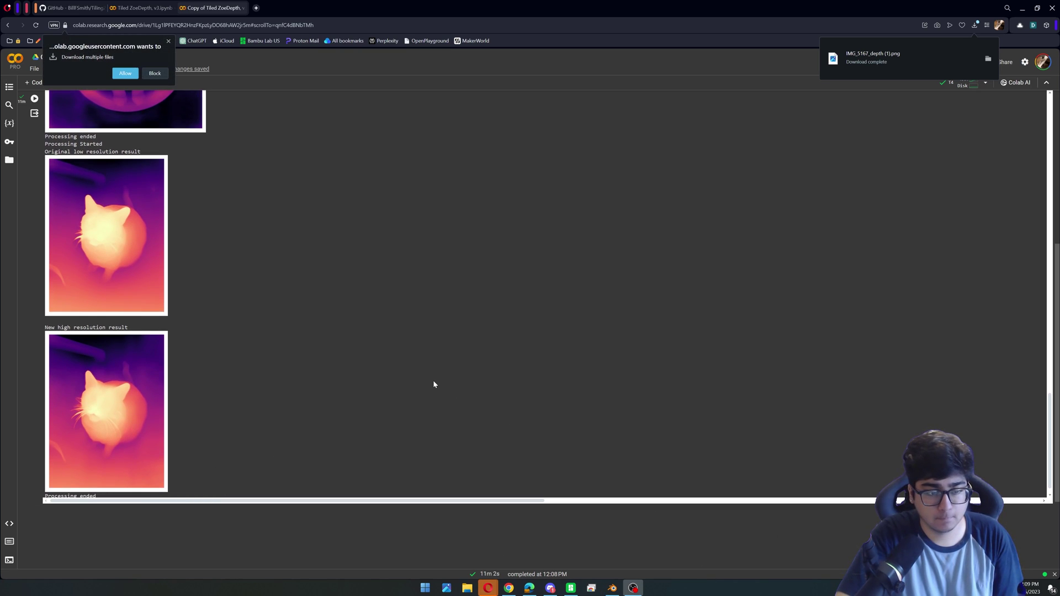
click(125, 73)
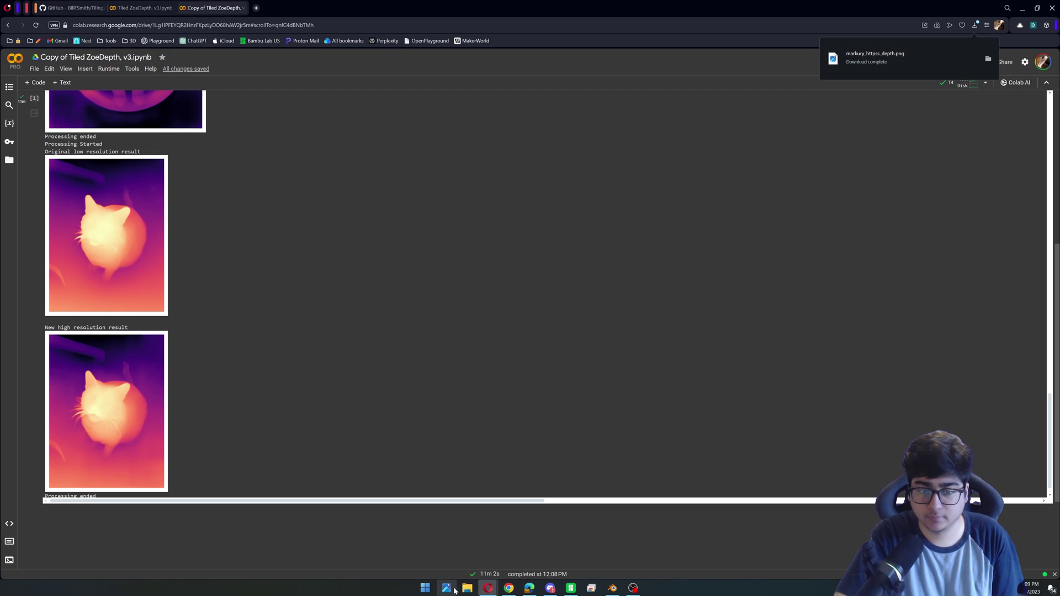
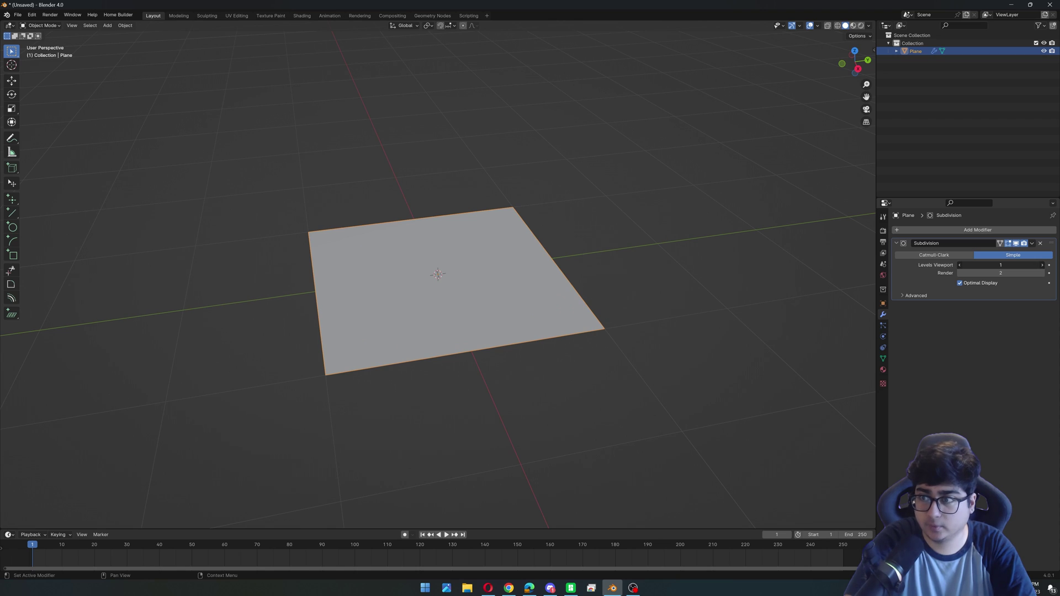
Replace the plane's Subdivision modifier with a new Simple one at 4 viewport levels, and apply it
click(1031, 243)
click(1039, 243)
click(994, 230)
mouse_move(995, 234)
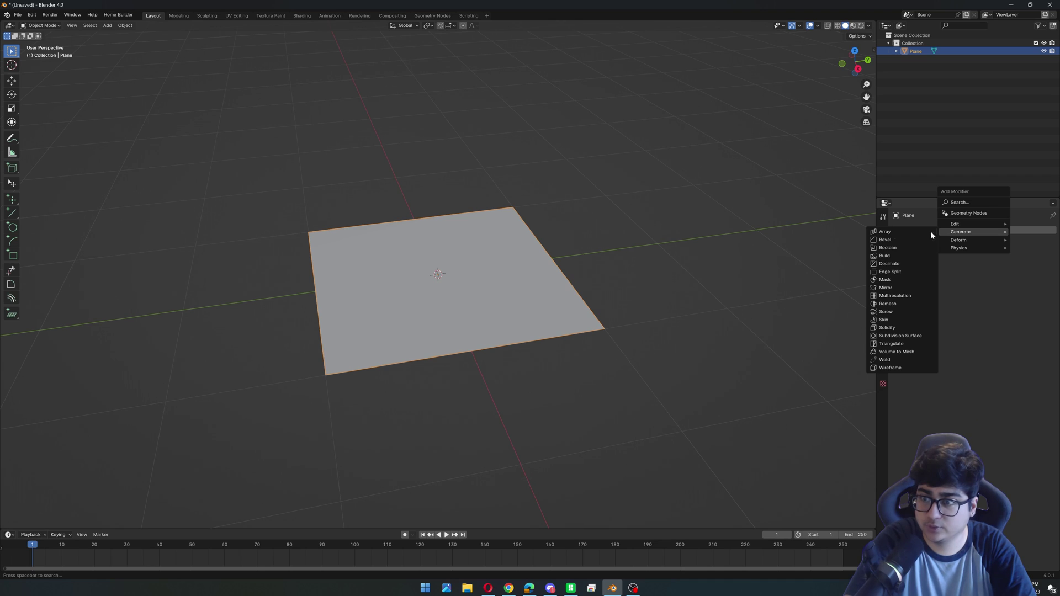
click(899, 335)
click(1013, 255)
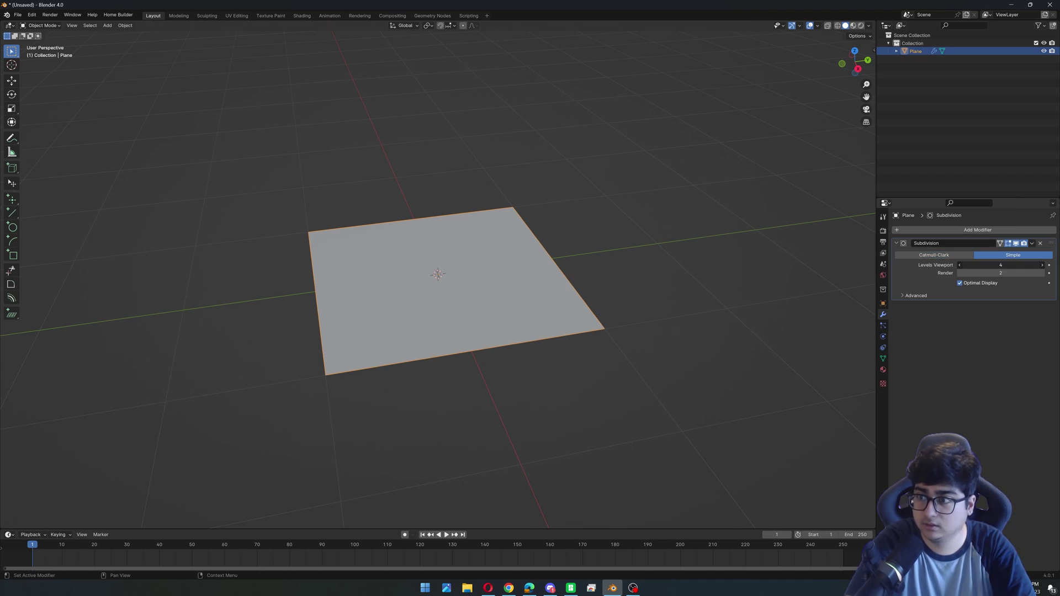
click(1031, 244)
click(1021, 253)
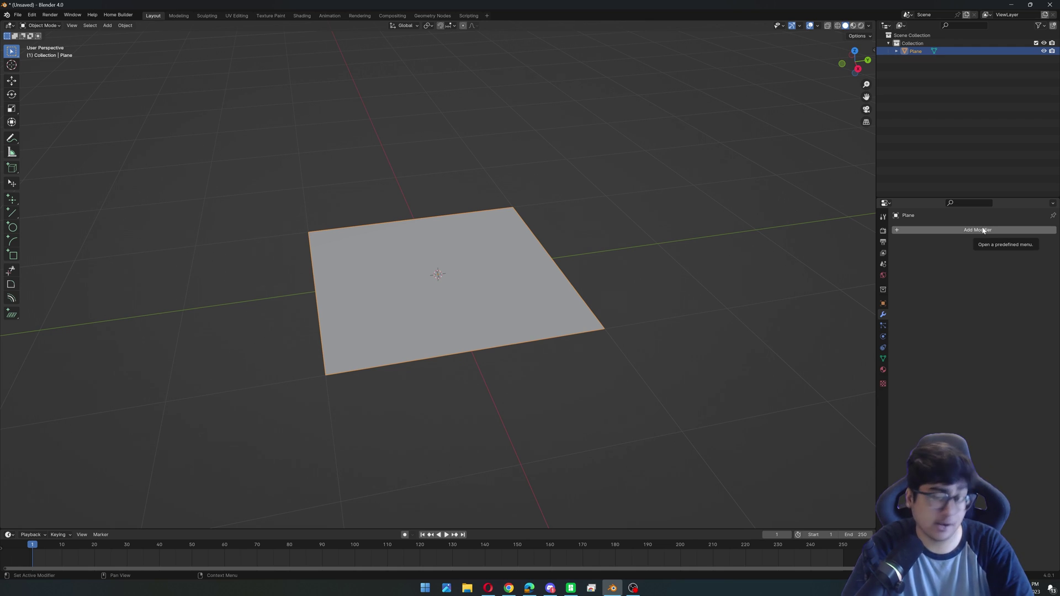
Add a Displace modifier to the plane and create a new texture for it
click(983, 230)
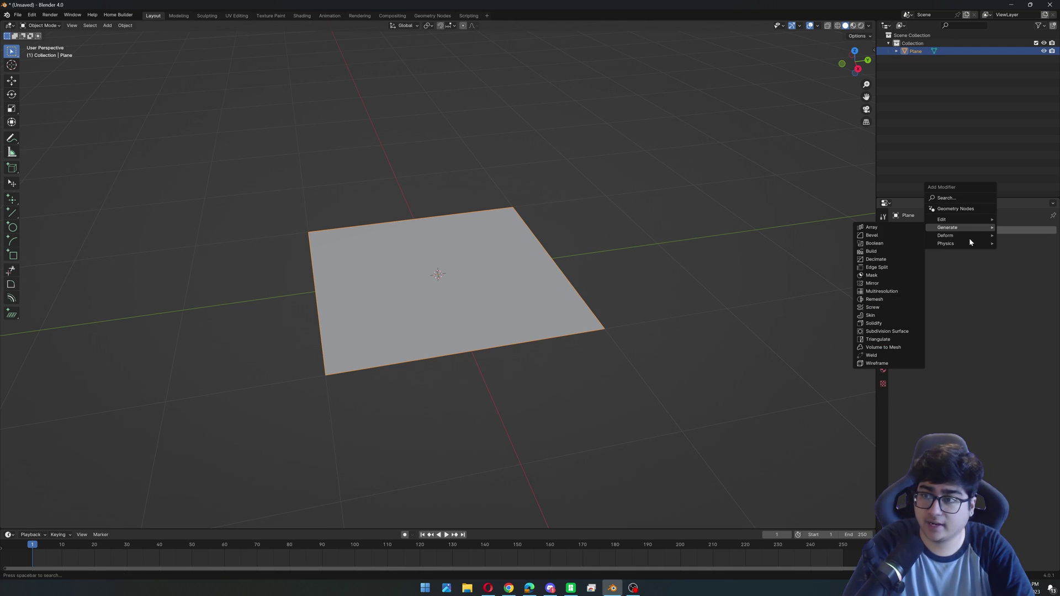
mouse_move(960, 236)
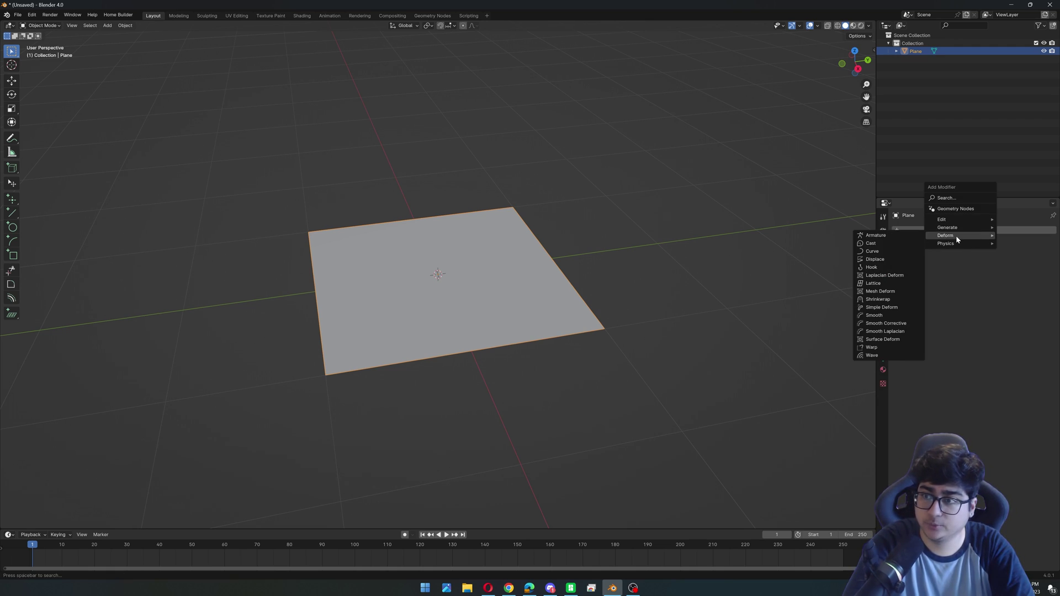
click(877, 260)
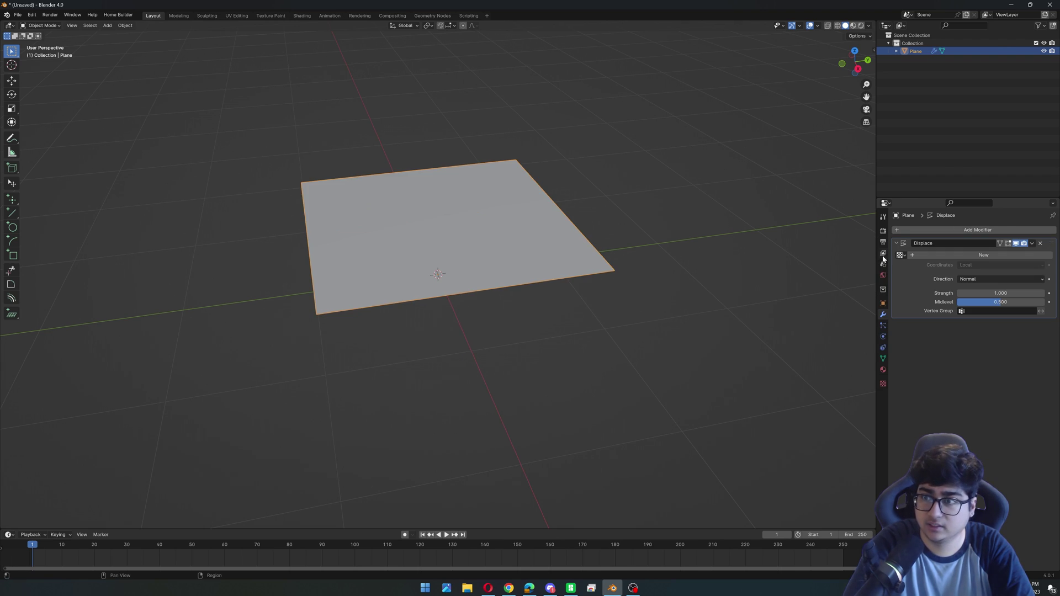
click(939, 257)
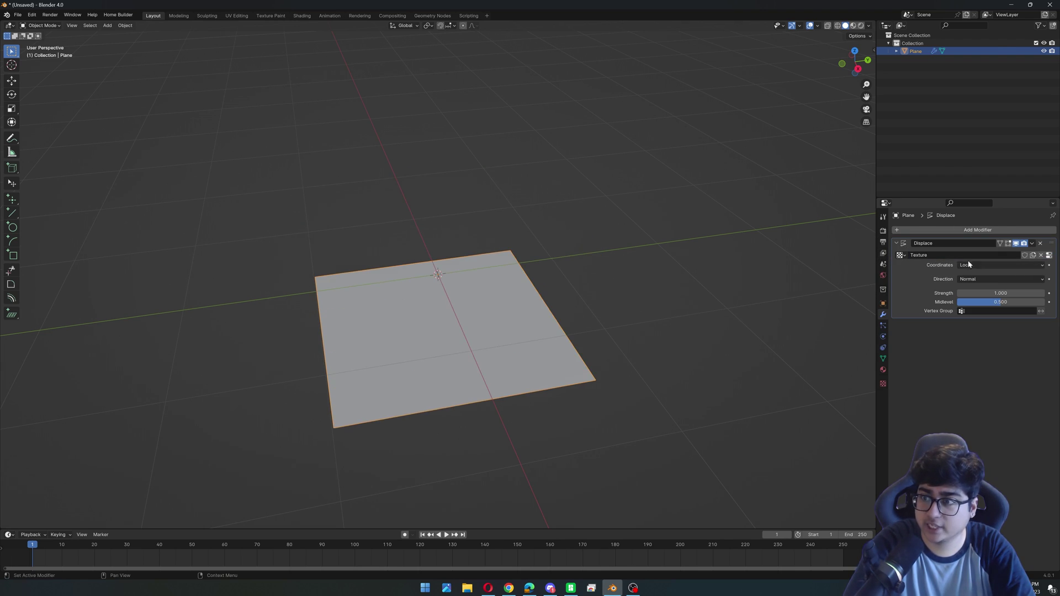
Load markury_httpss_depth.png from the Downloads folder as the image for the plane's displacement texture
click(1049, 256)
click(1002, 370)
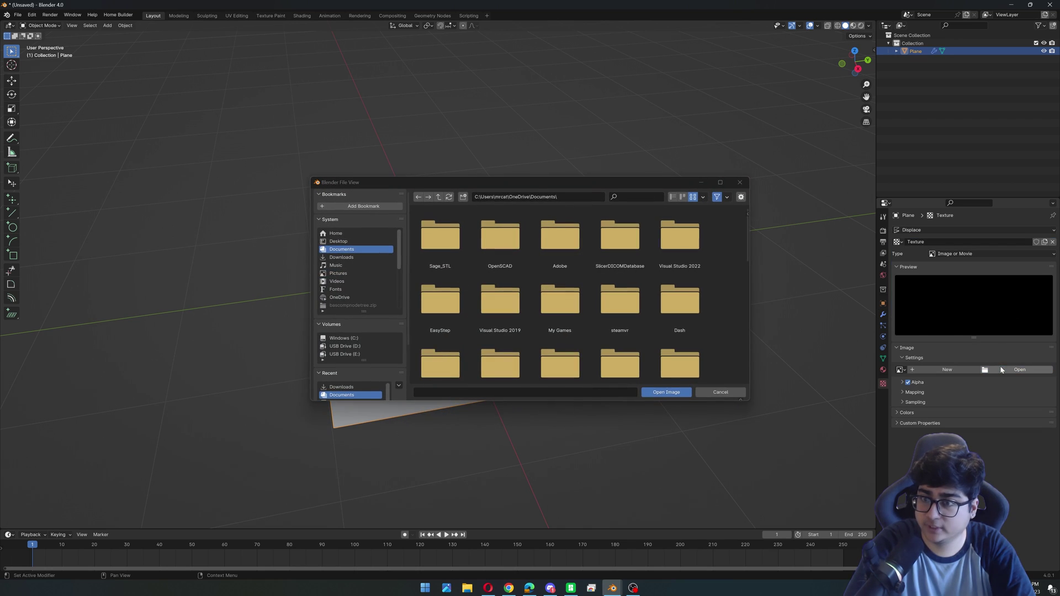
click(334, 259)
scroll(650, 300, down, 2)
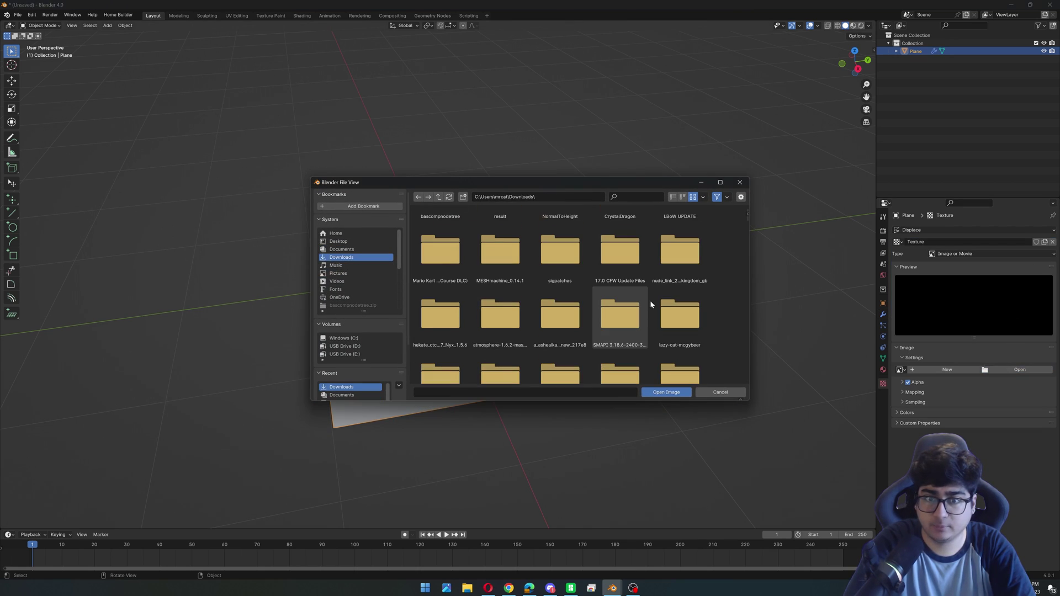
scroll(744, 240, down, 10)
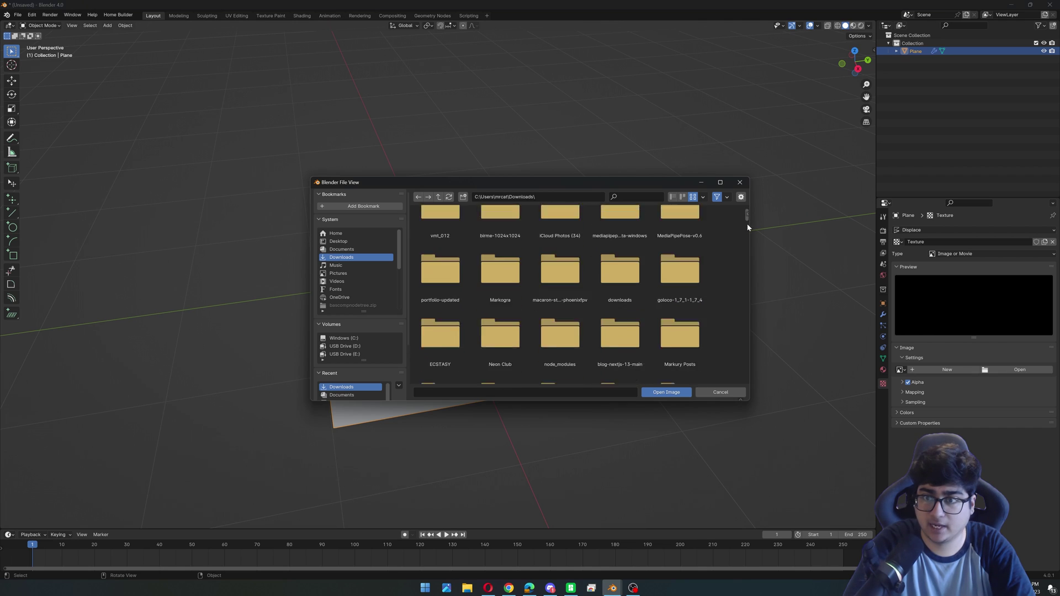
scroll(744, 235, up, 3)
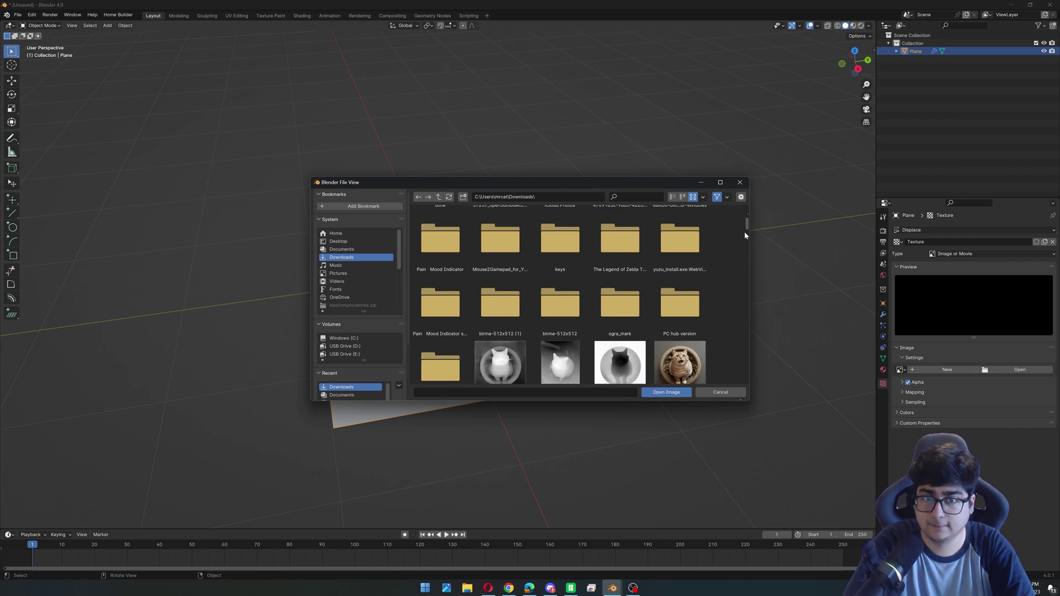
click(500, 344)
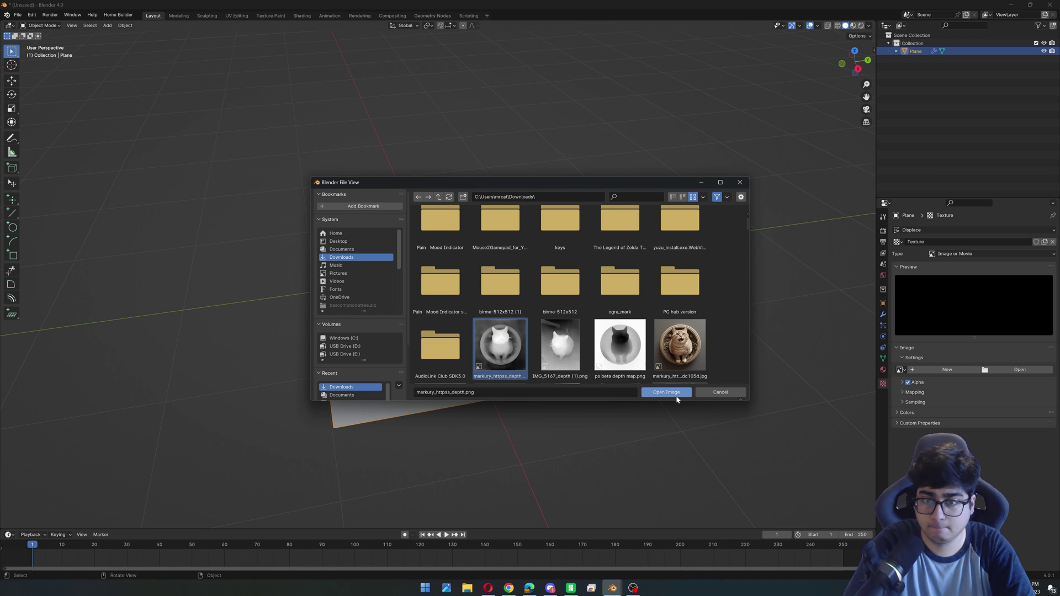
click(672, 393)
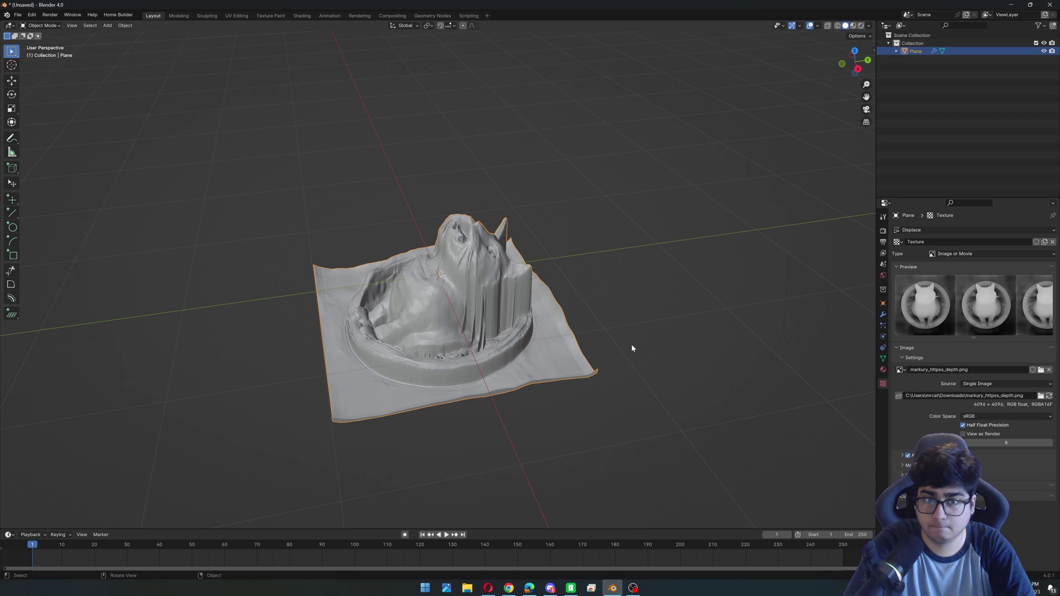
Flatten the displaced plane by scaling it along the global Z axis to about 0.17
middle_drag(631, 344, 556, 272)
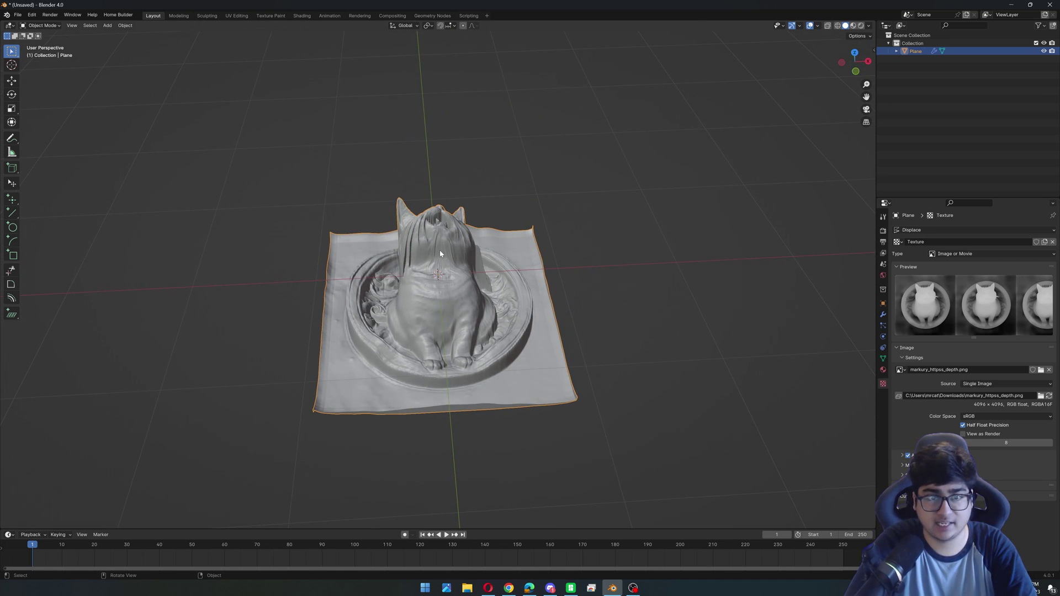
key(s)
key(z)
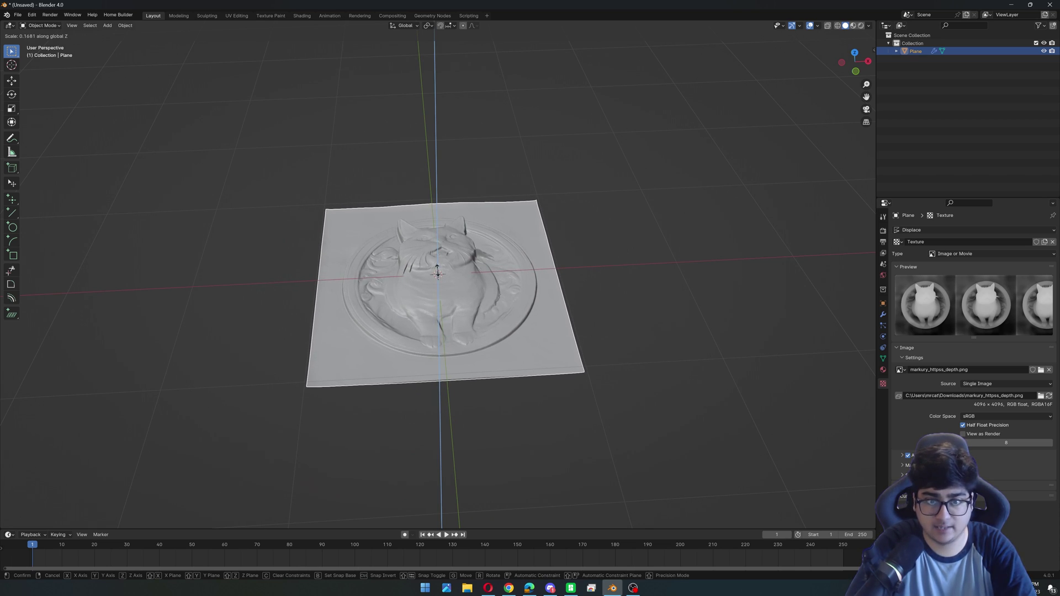
click(437, 271)
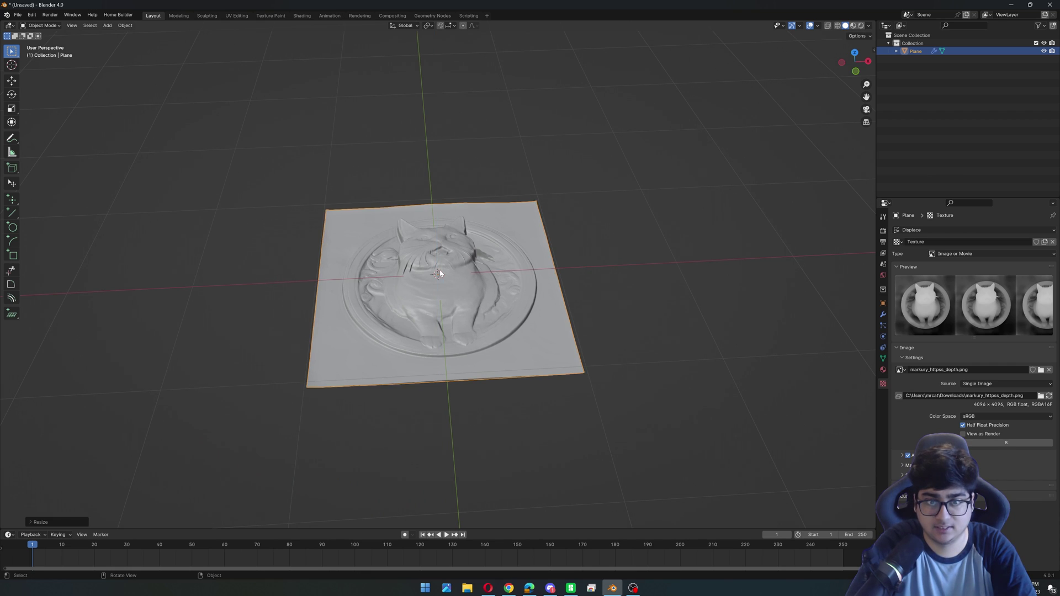
Examine the flattened cat relief's surface from above and up close around the chin and chest
middle_drag(469, 287, 564, 297)
scroll(489, 300, up, 3)
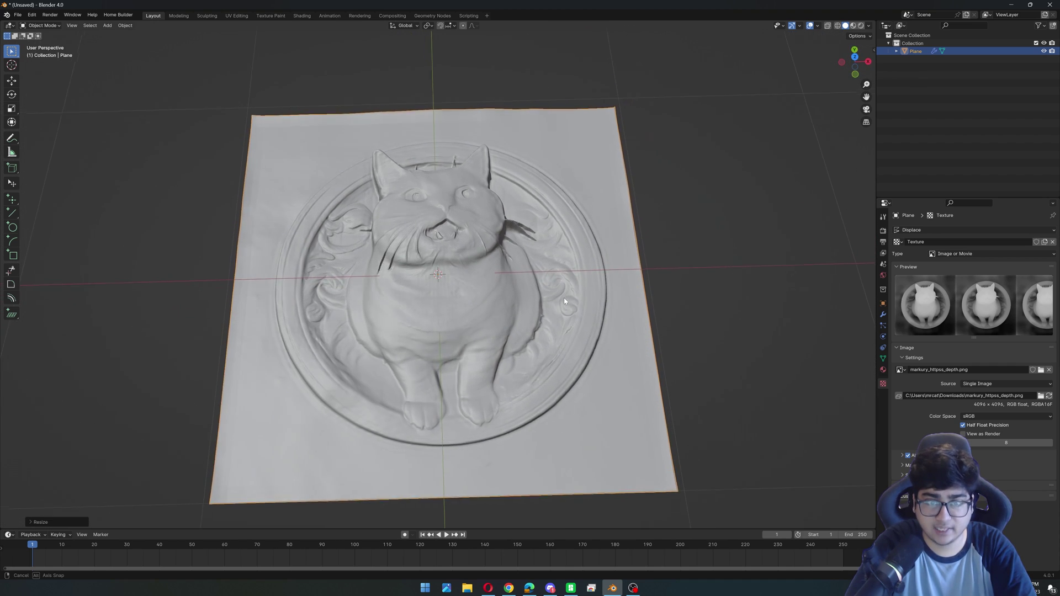
scroll(423, 292, up, 3)
scroll(423, 292, up, 8)
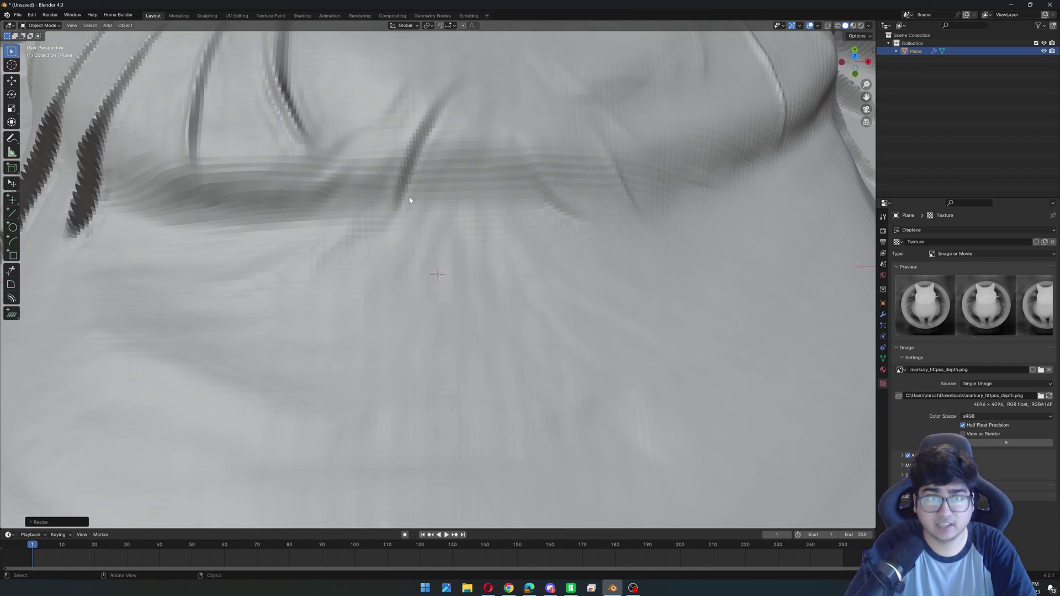
scroll(474, 216, down, 10)
middle_drag(474, 215, 492, 218)
scroll(491, 218, up, 2)
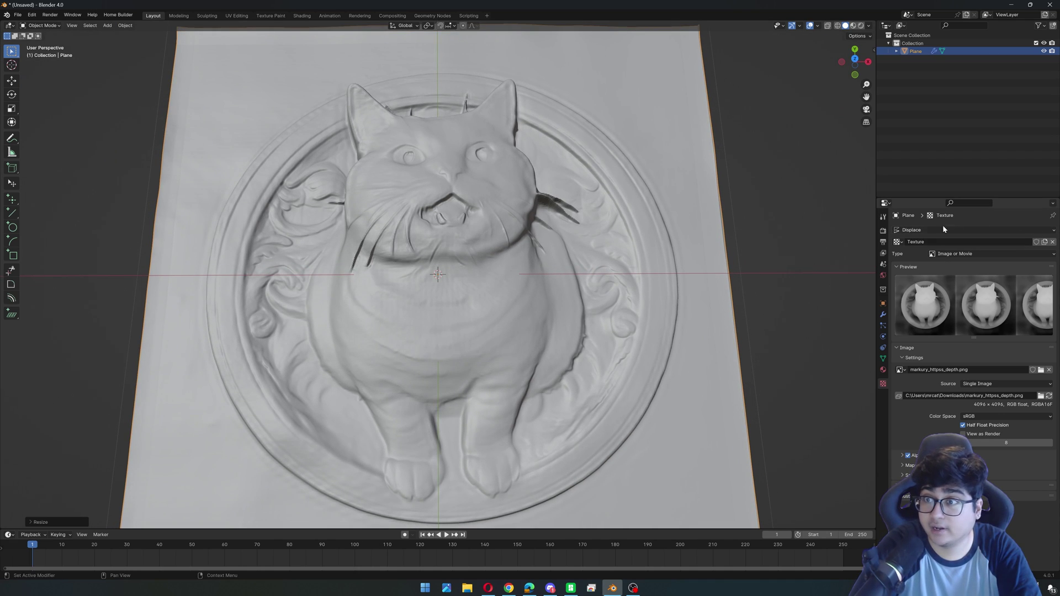
Add a Smooth modifier to the plane with an increased factor and set its Repeat to 2
click(882, 314)
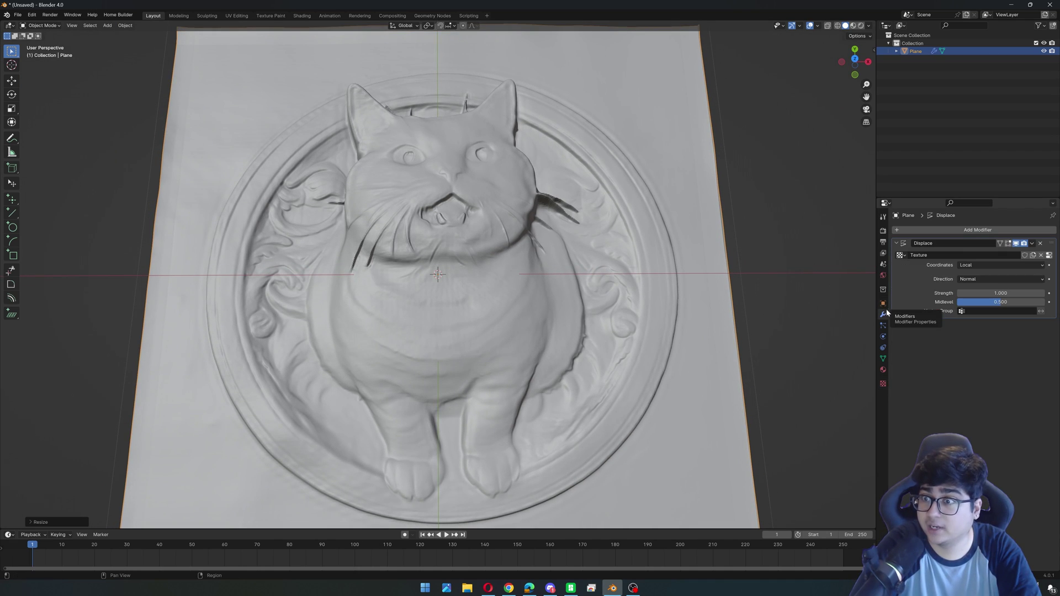
click(961, 231)
mouse_move(948, 231)
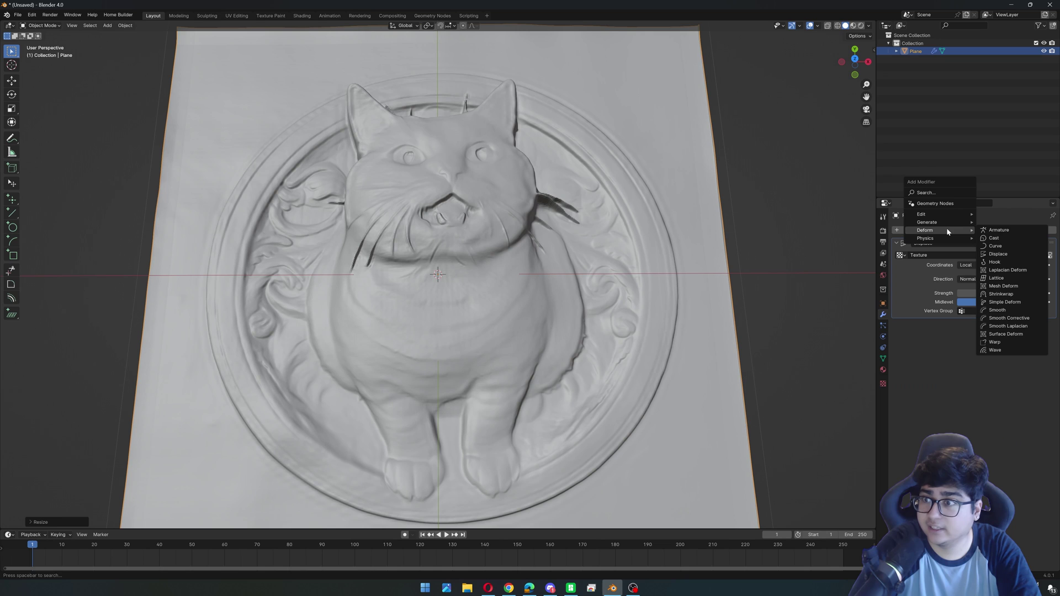
click(993, 309)
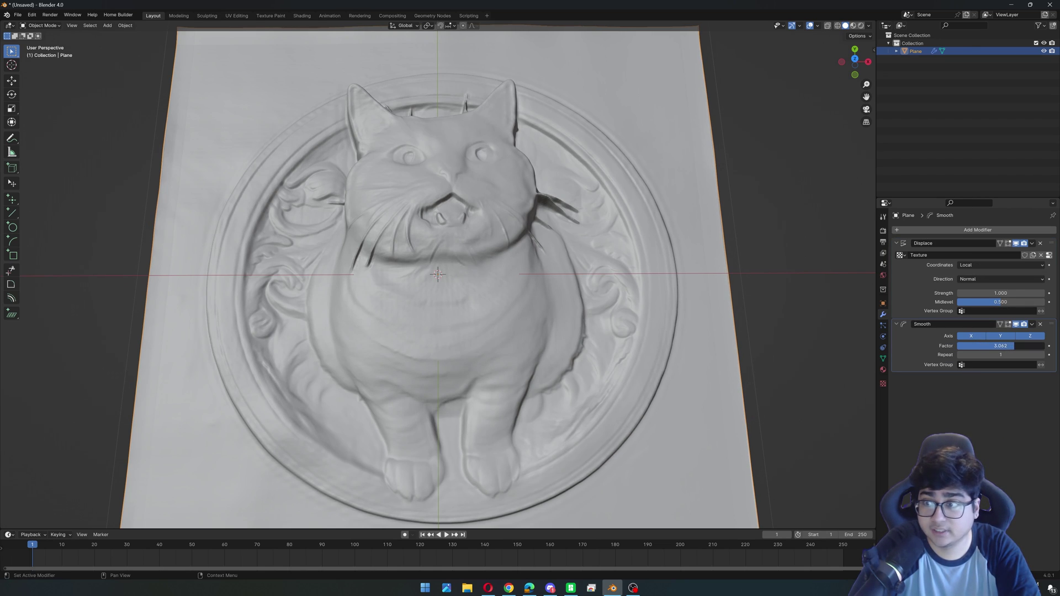
click(1042, 355)
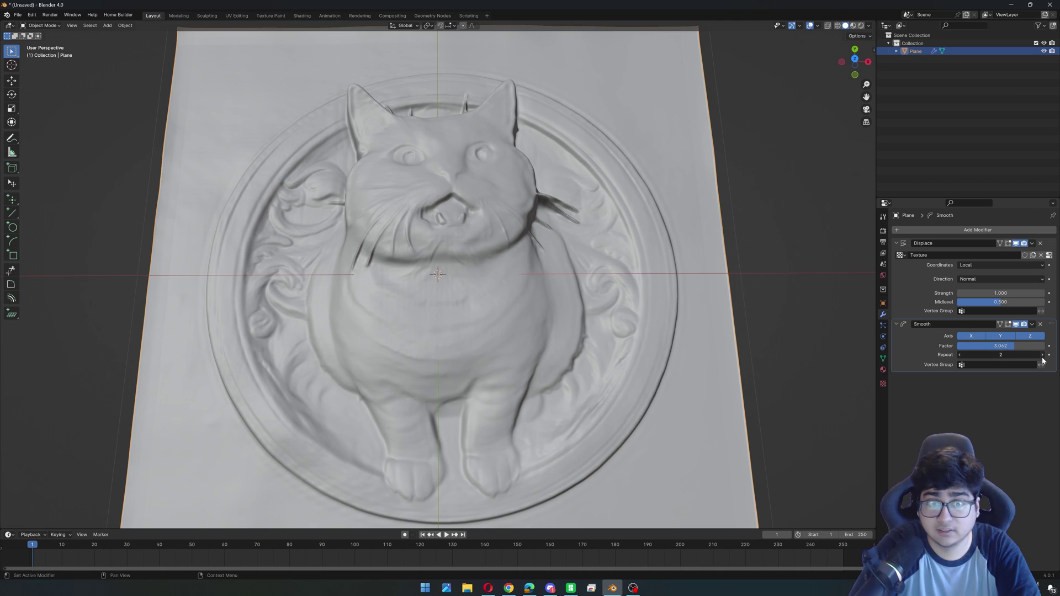
click(1042, 355)
click(1042, 355)
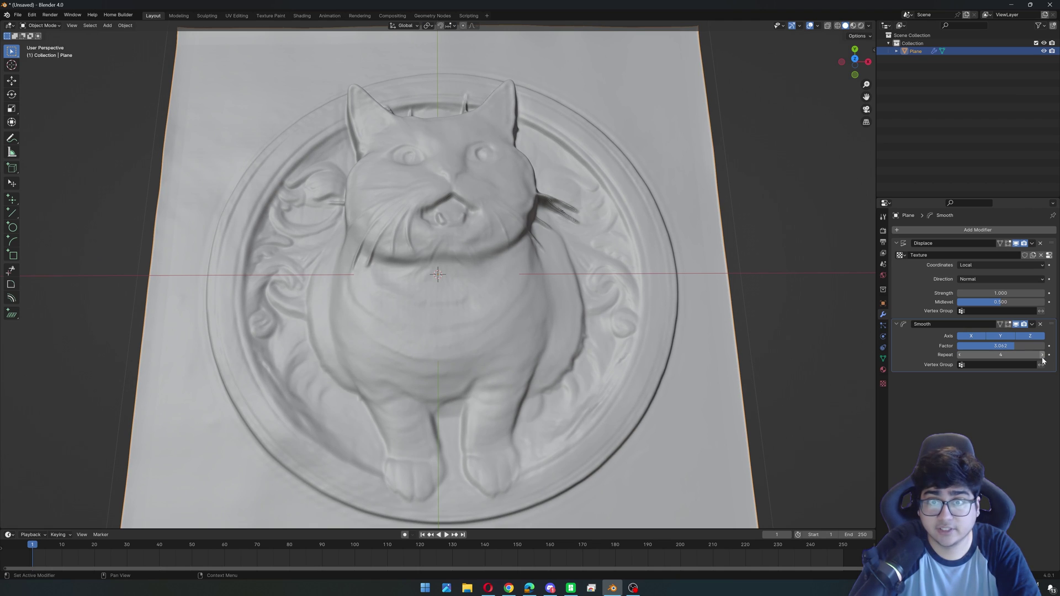
click(960, 356)
click(960, 355)
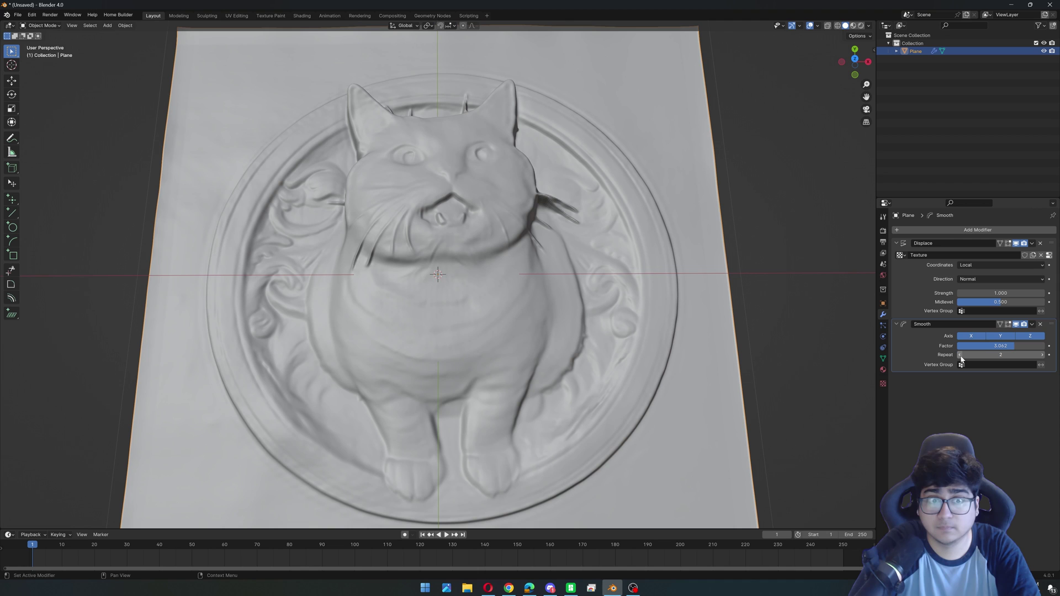
Raise the relief's height by scaling the plane along the global Z axis by about 1.69
middle_drag(618, 259, 617, 205)
scroll(626, 286, down, 3)
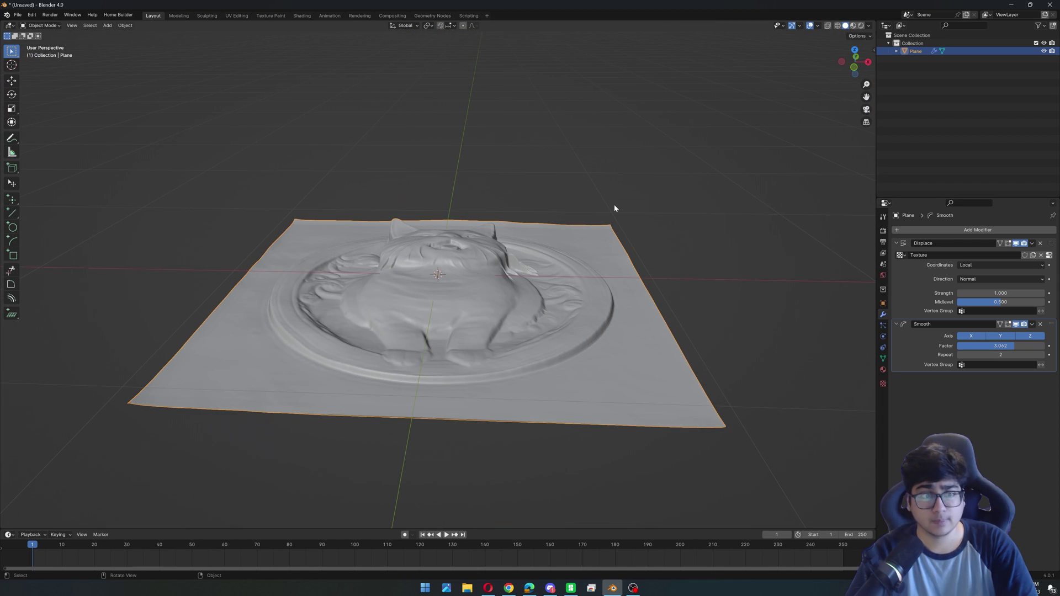
scroll(435, 312, up, 2)
key(s)
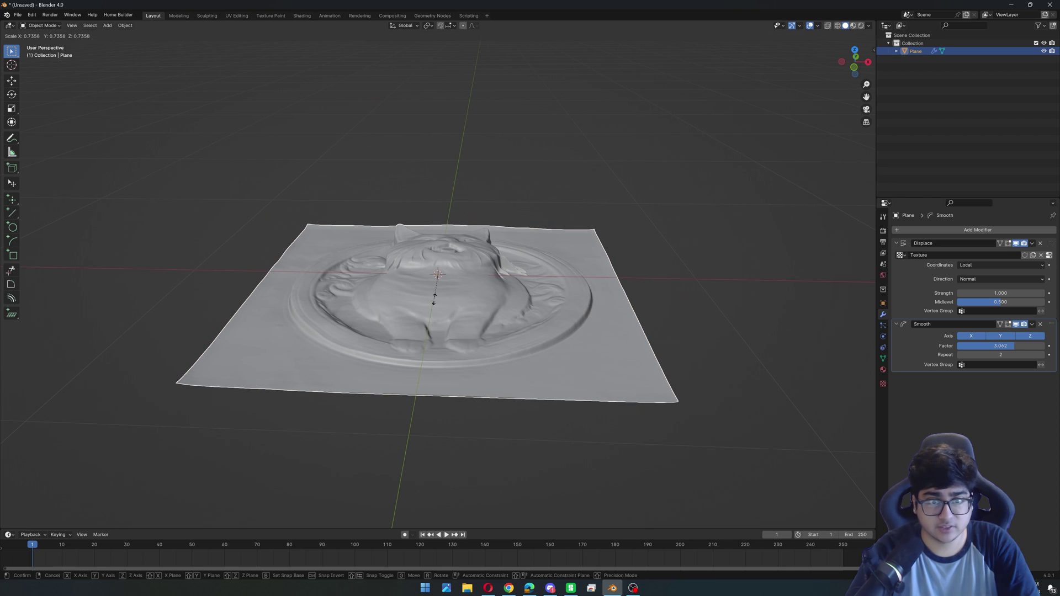
key(z)
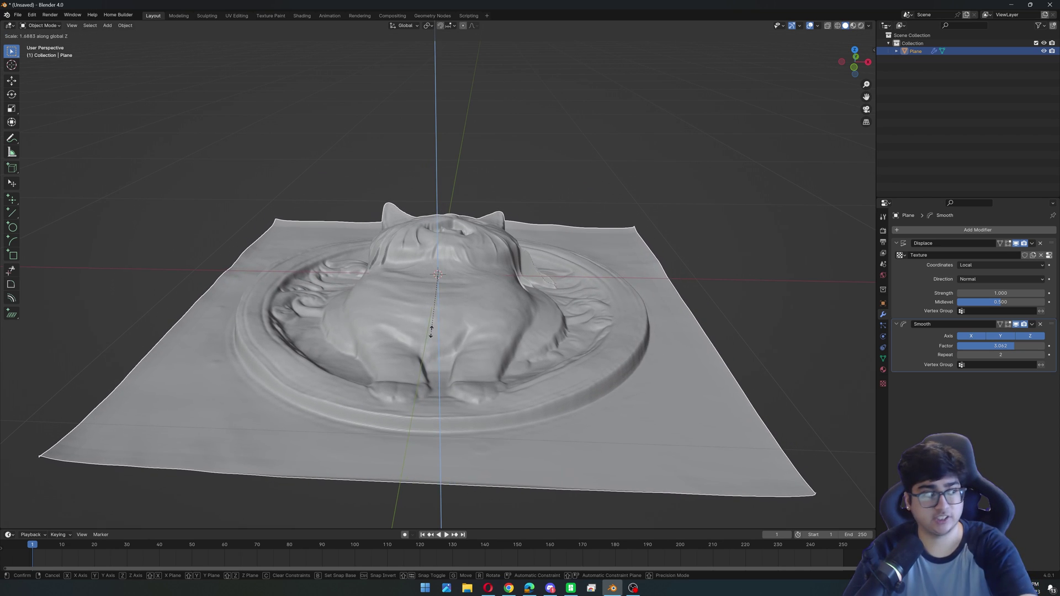
click(431, 333)
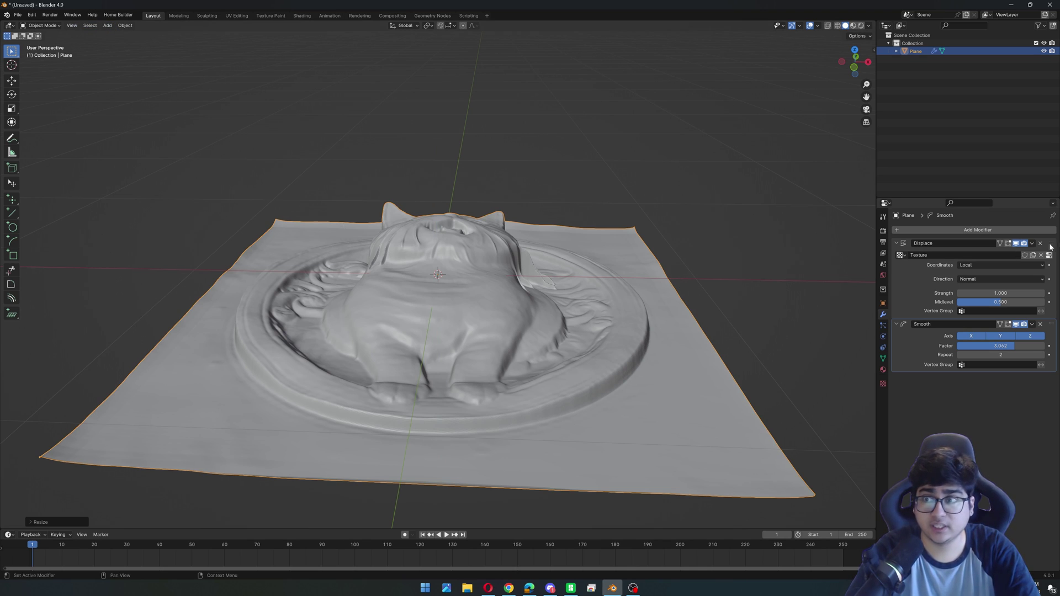
Apply the plane's Displace modifier and its Smooth modifier
click(1032, 244)
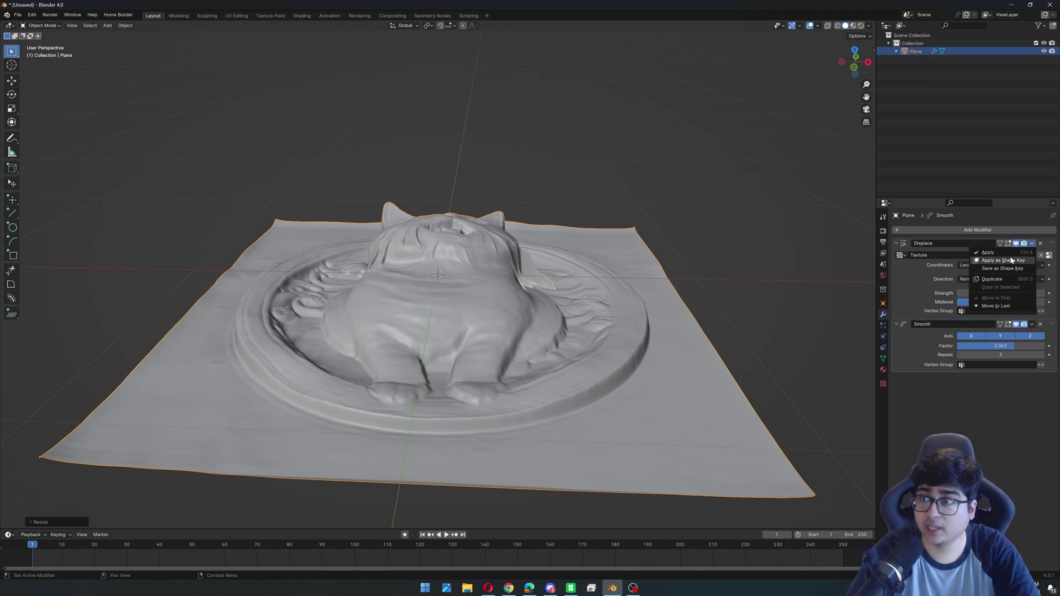
click(1009, 253)
click(1033, 244)
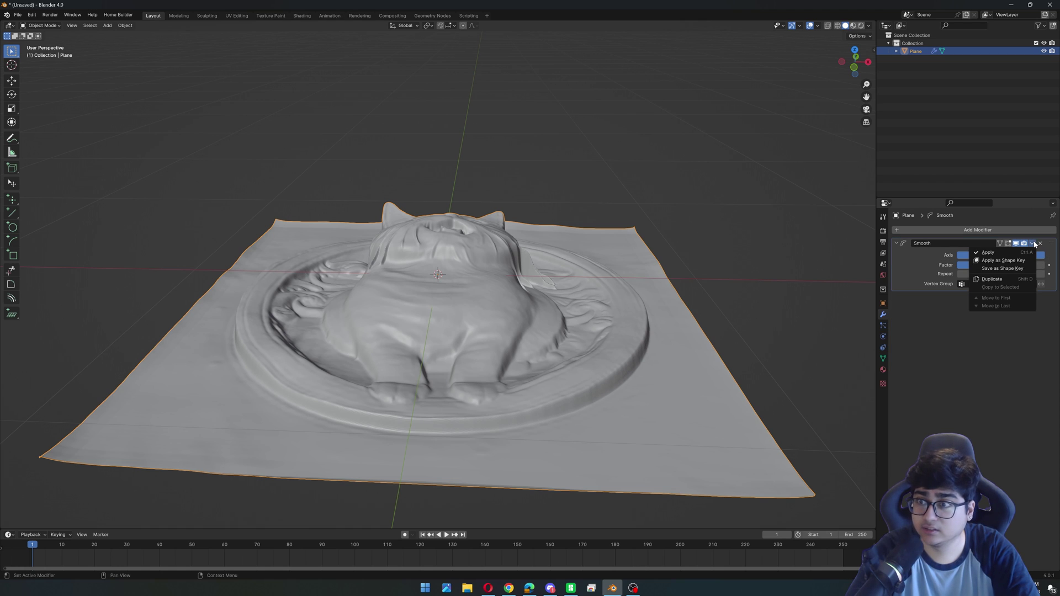
click(1009, 252)
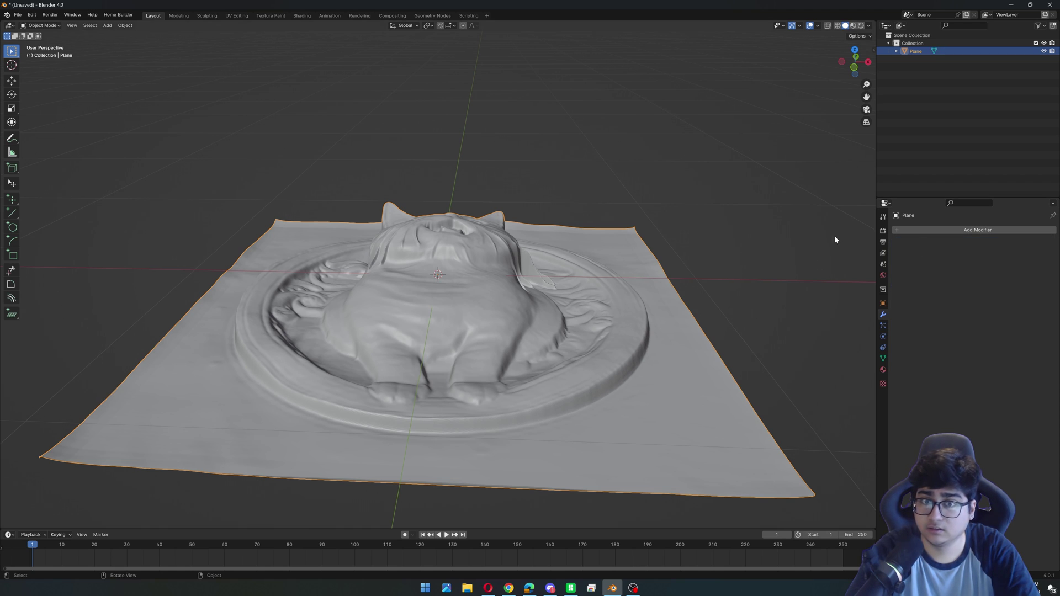
In Edit Mode, clear the selection and select only the non-manifold outer border of the plane
middle_drag(835, 239, 728, 258)
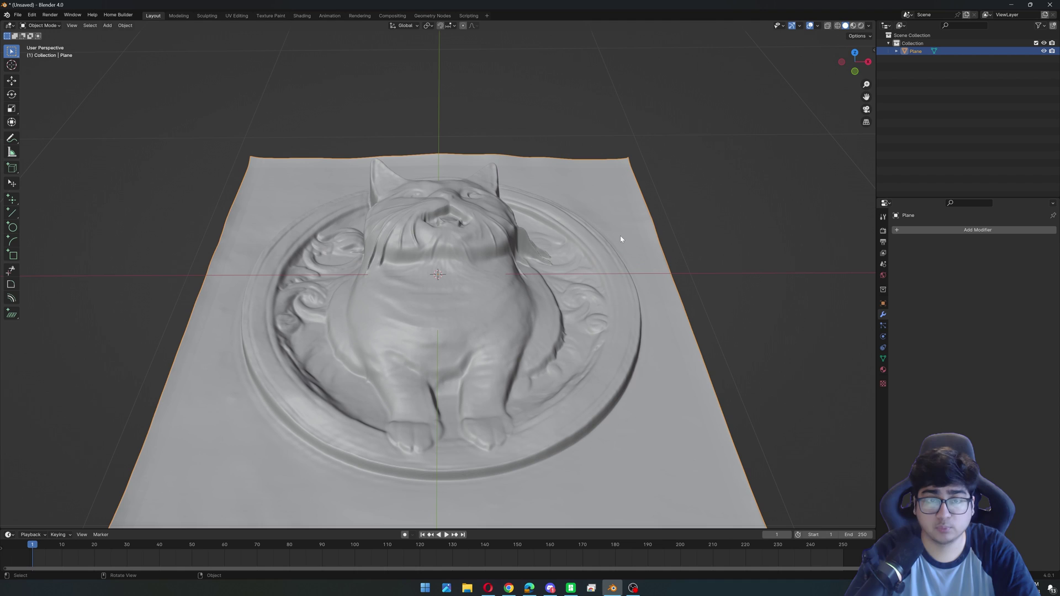
key(Tab)
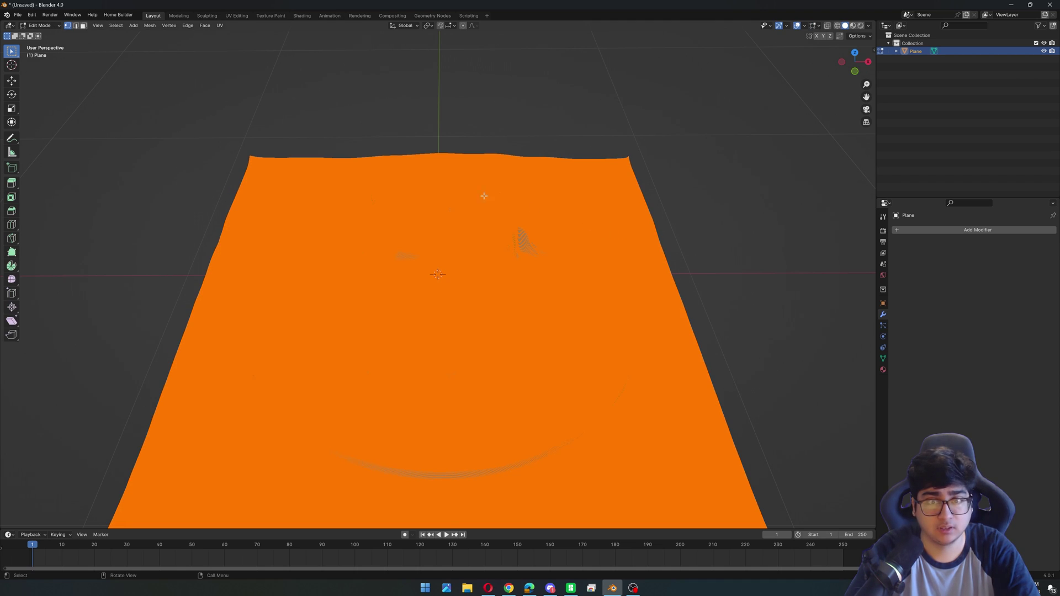
key(alt+a)
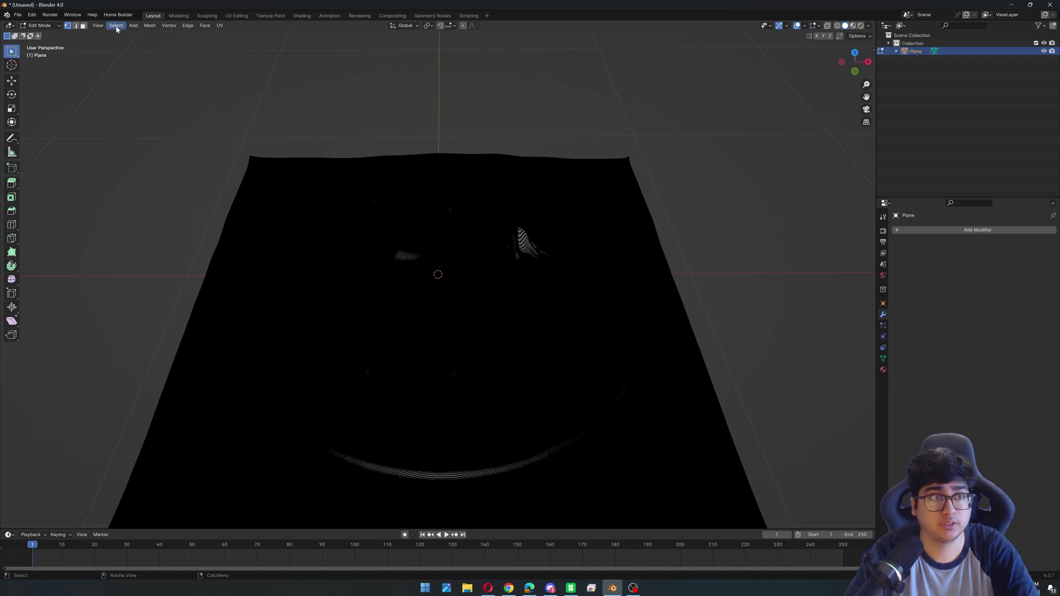
click(116, 25)
mouse_move(139, 132)
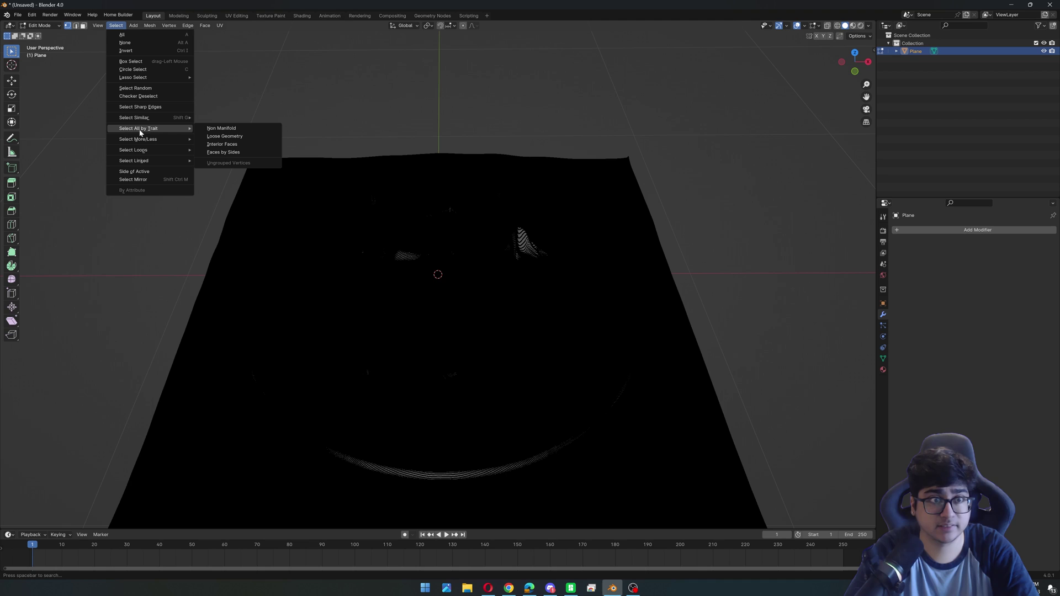
click(229, 128)
Extrude the selected border about 0.17 m downward along the Z axis to form side walls, and return to Object Mode
scroll(228, 128, down, 3)
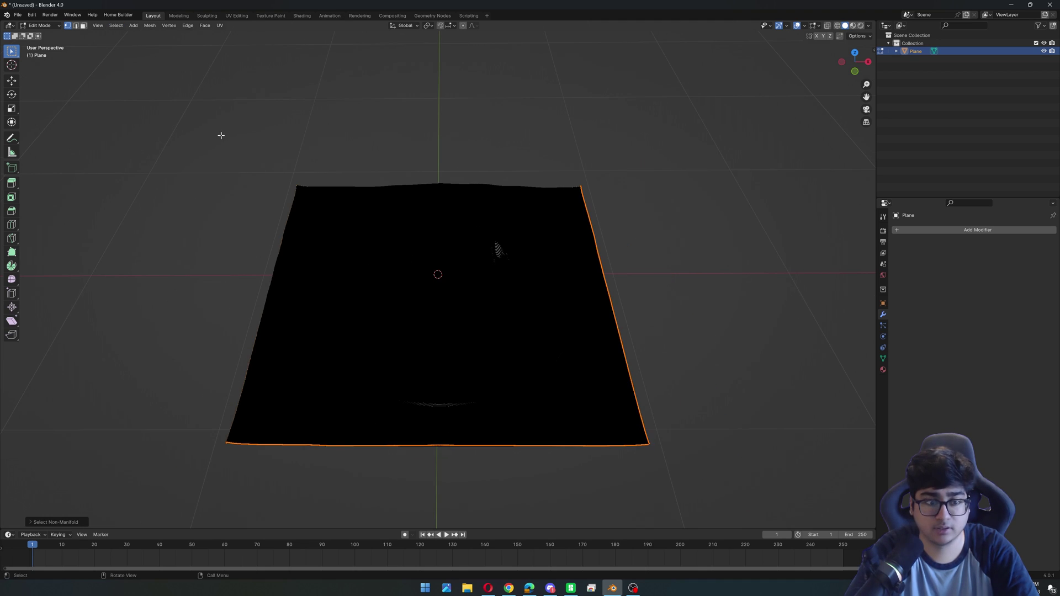
middle_drag(220, 136, 225, 111)
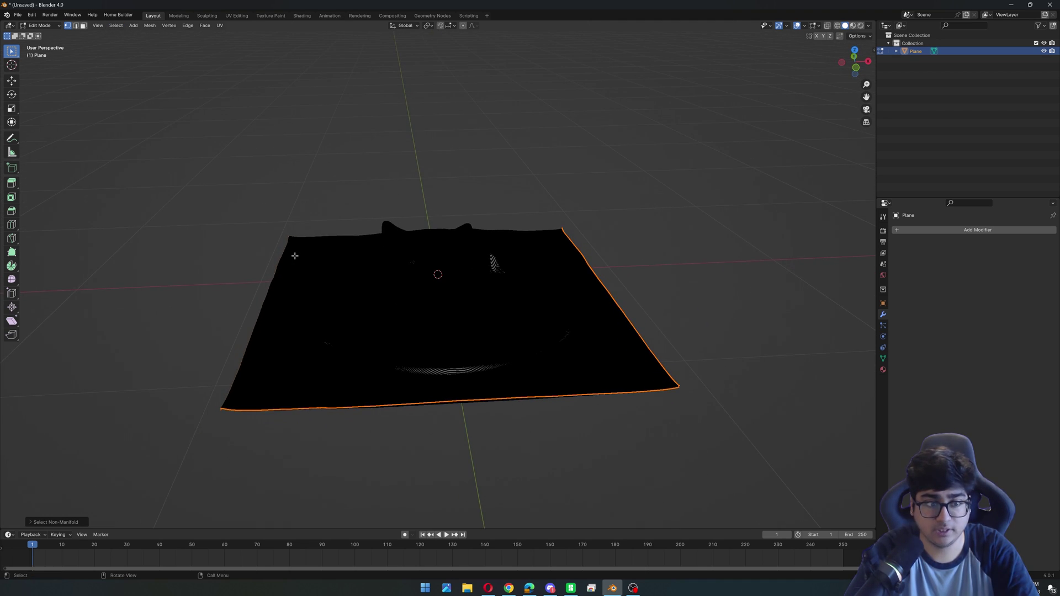
key(e)
key(z)
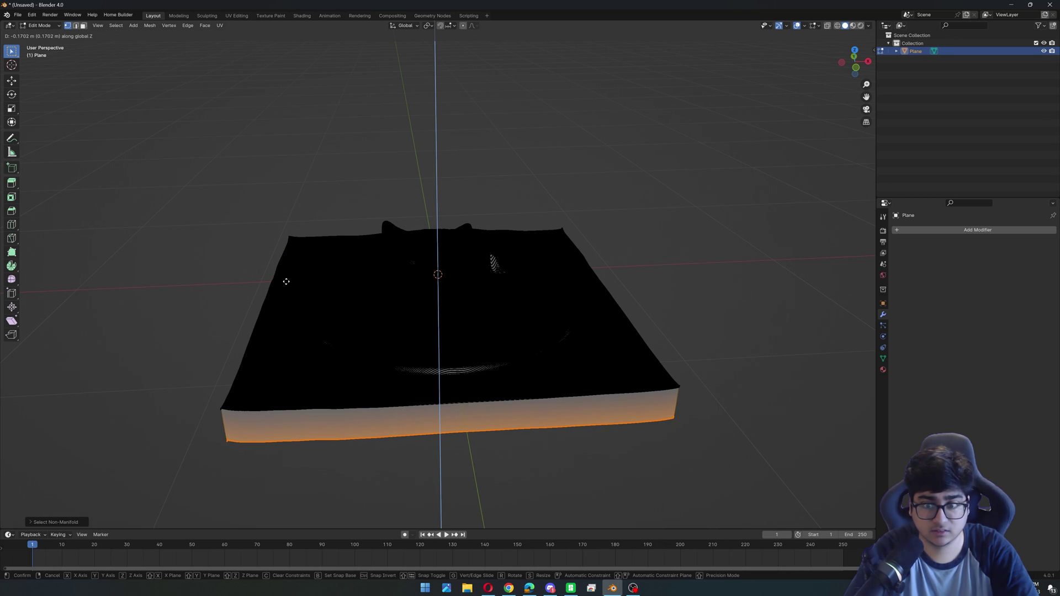
click(286, 281)
middle_drag(285, 279, 290, 260)
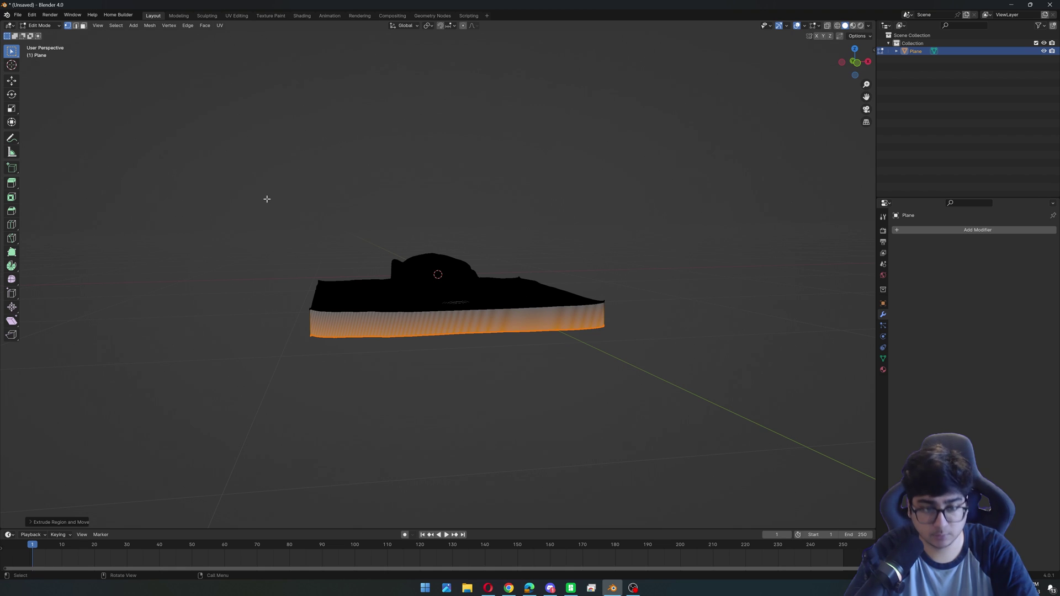
middle_drag(285, 181, 273, 240)
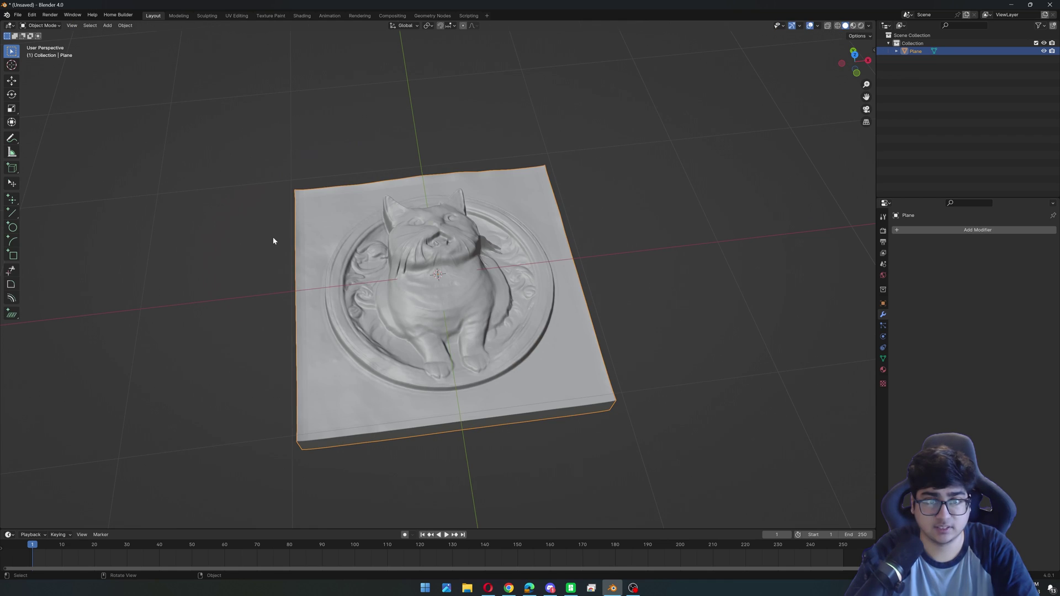
middle_drag(273, 237, 264, 257)
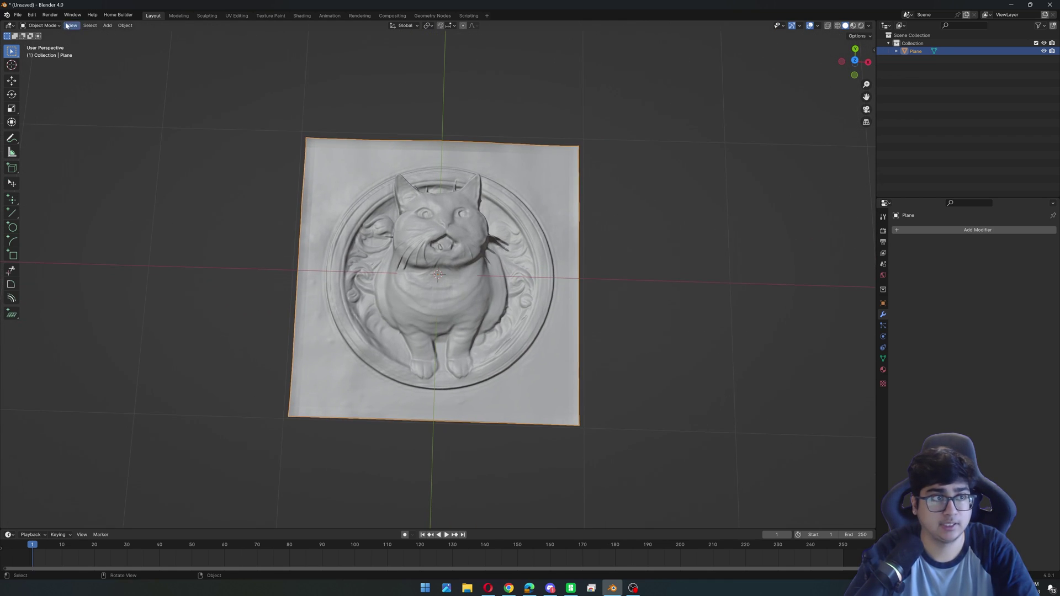
Export the cat relief mesh as an STL named "cameo penny.stl" in the Downloads folder
click(22, 16)
mouse_move(45, 138)
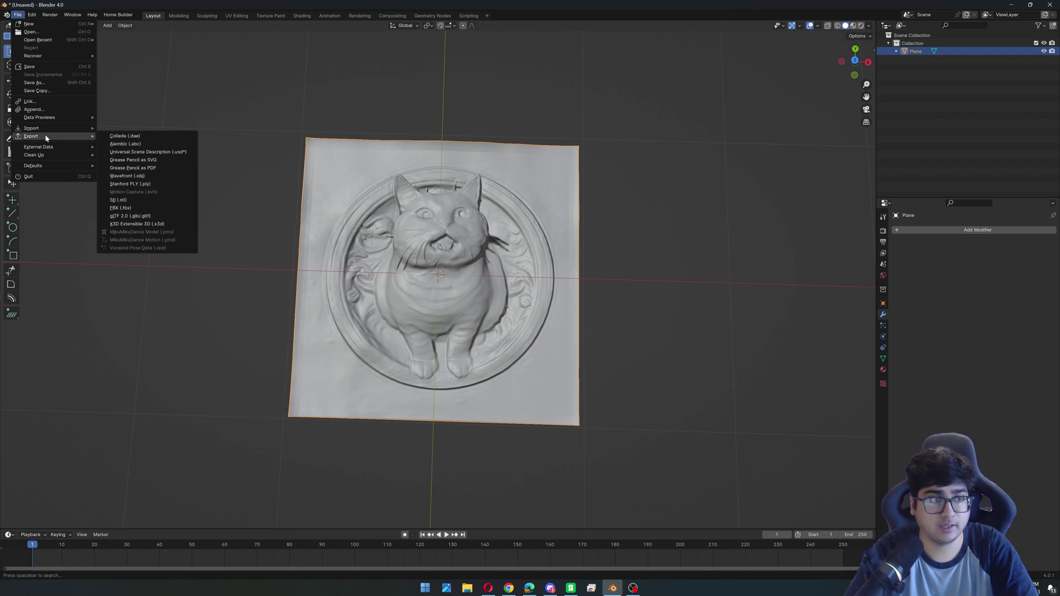
click(118, 200)
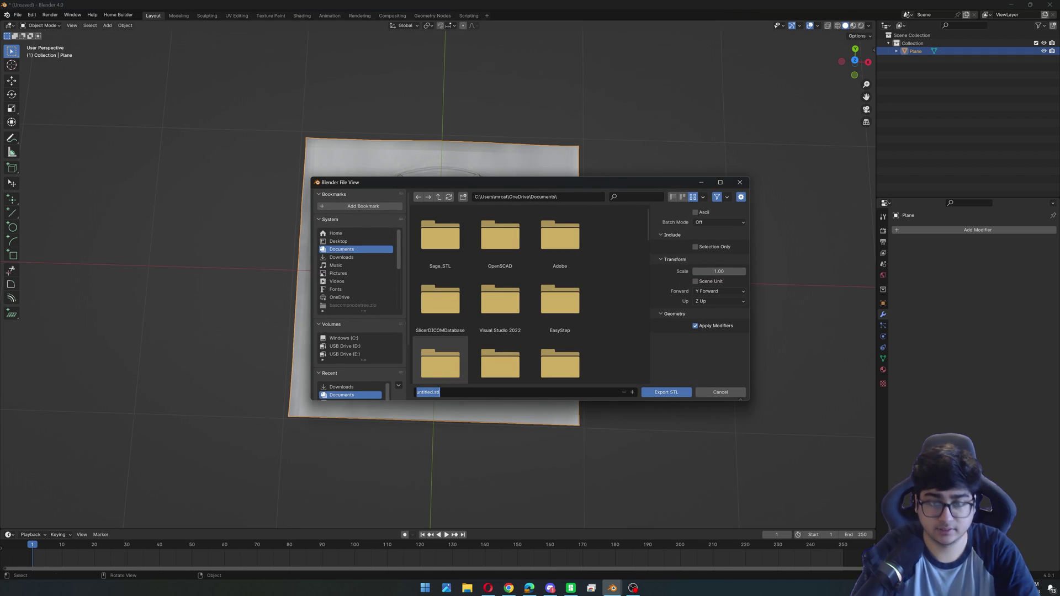
text(penny)
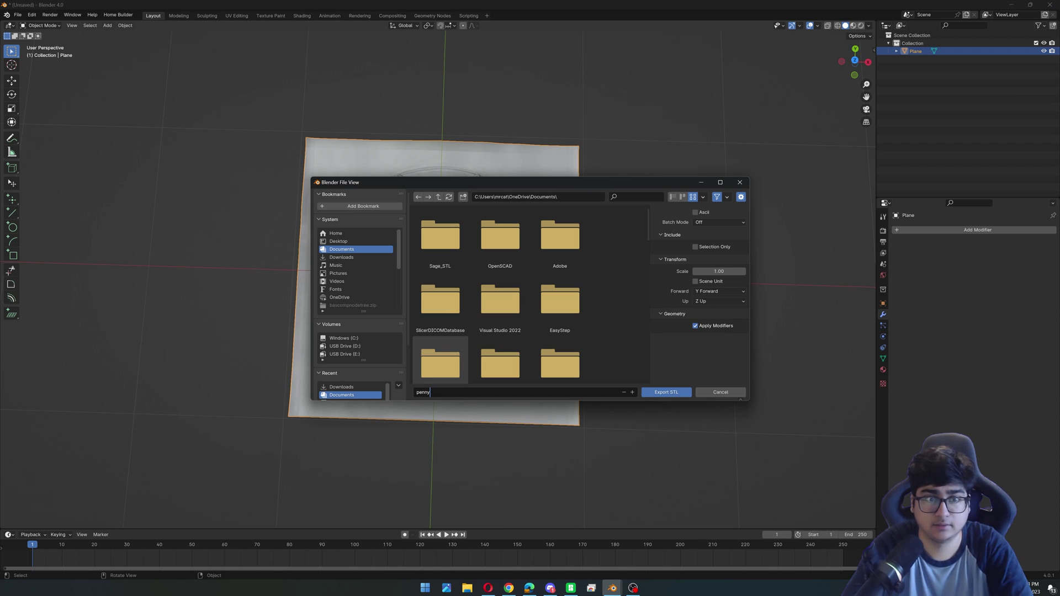
click(341, 257)
click(341, 257)
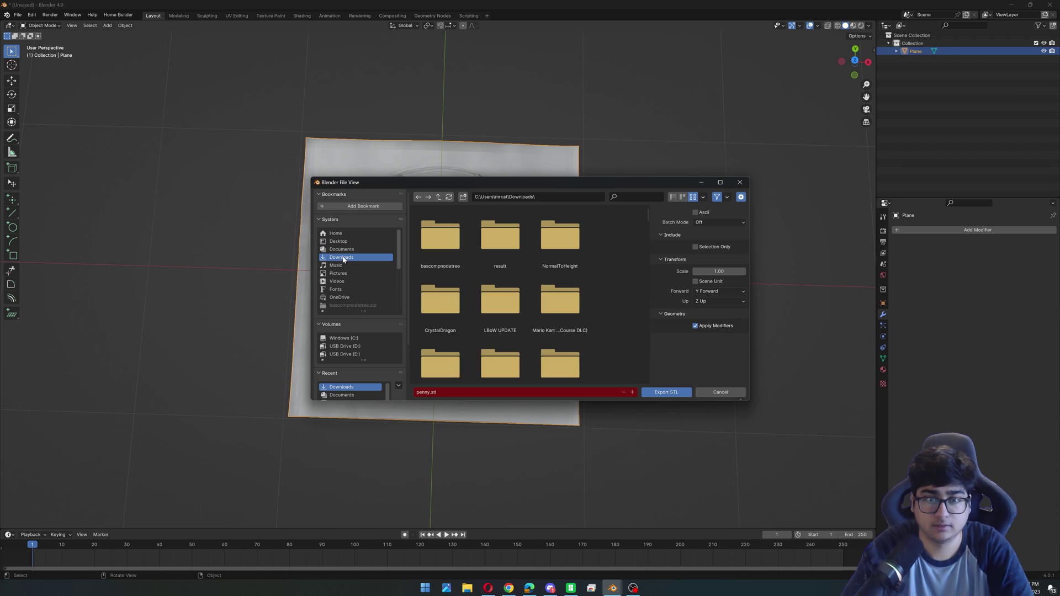
click(454, 393)
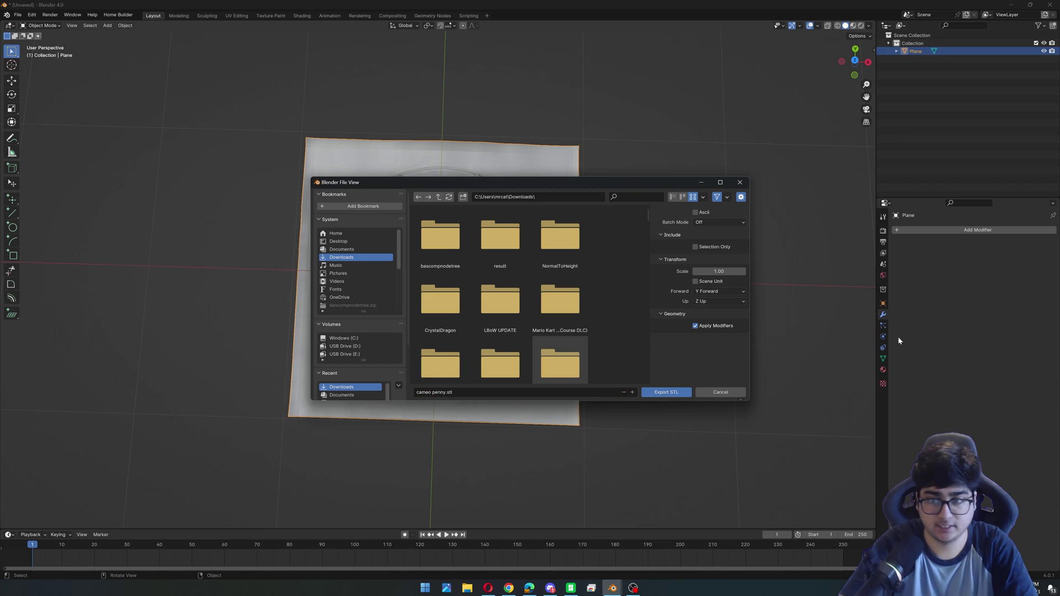
click(665, 393)
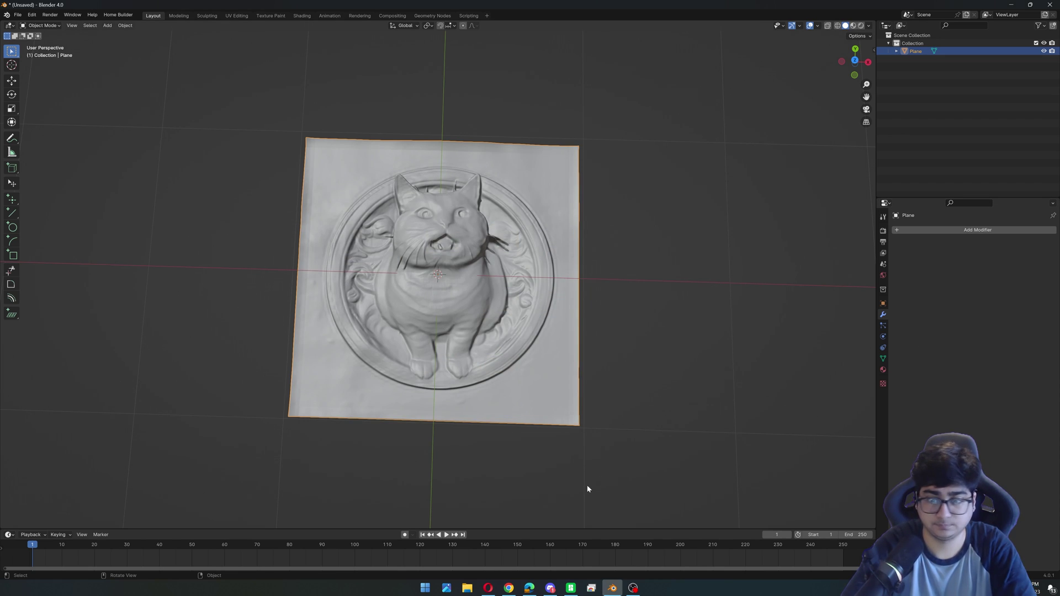
Launch Autodesk Meshmixer, maximize its window and import cameo penny.stl from Downloads
click(422, 586)
text(mesh)
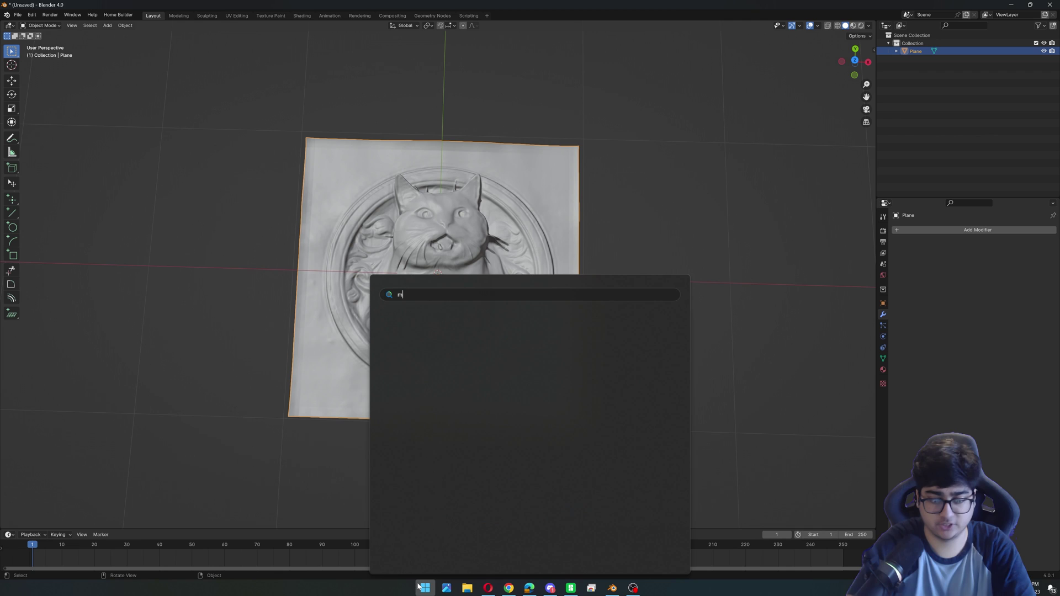
click(457, 366)
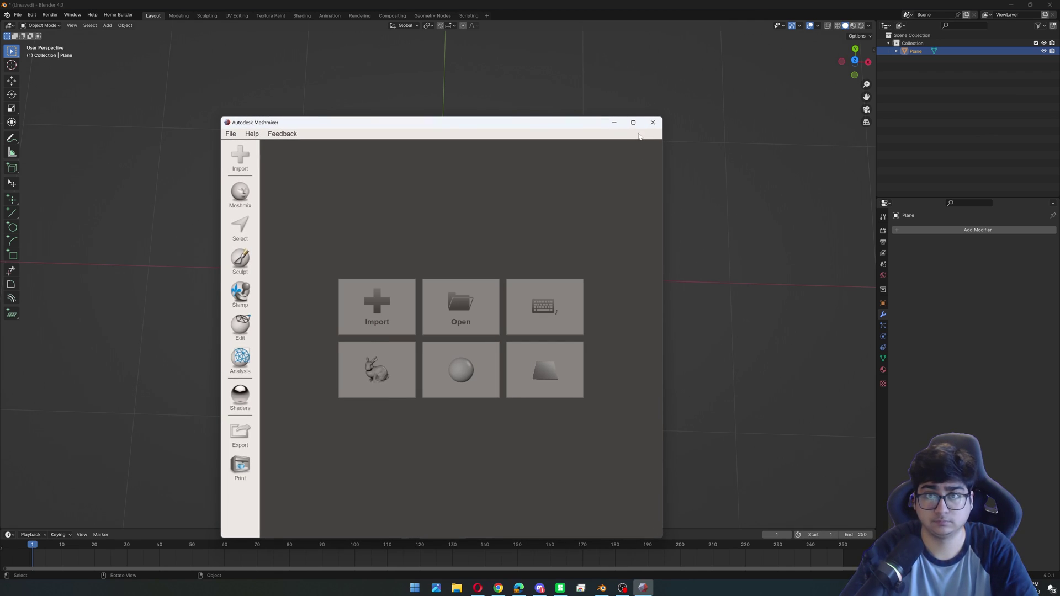
click(634, 123)
click(465, 268)
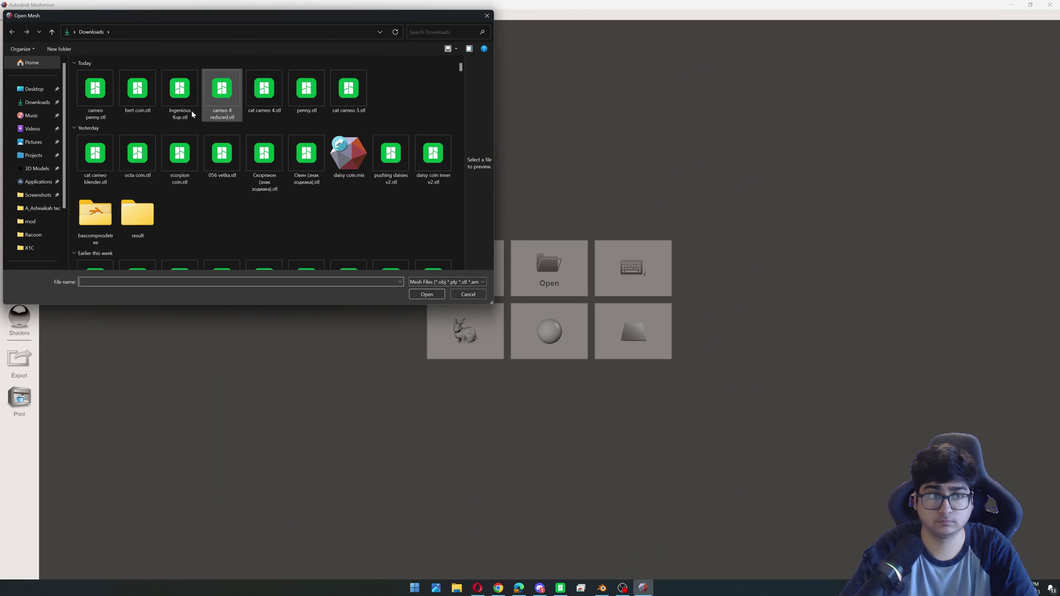
click(95, 91)
click(427, 294)
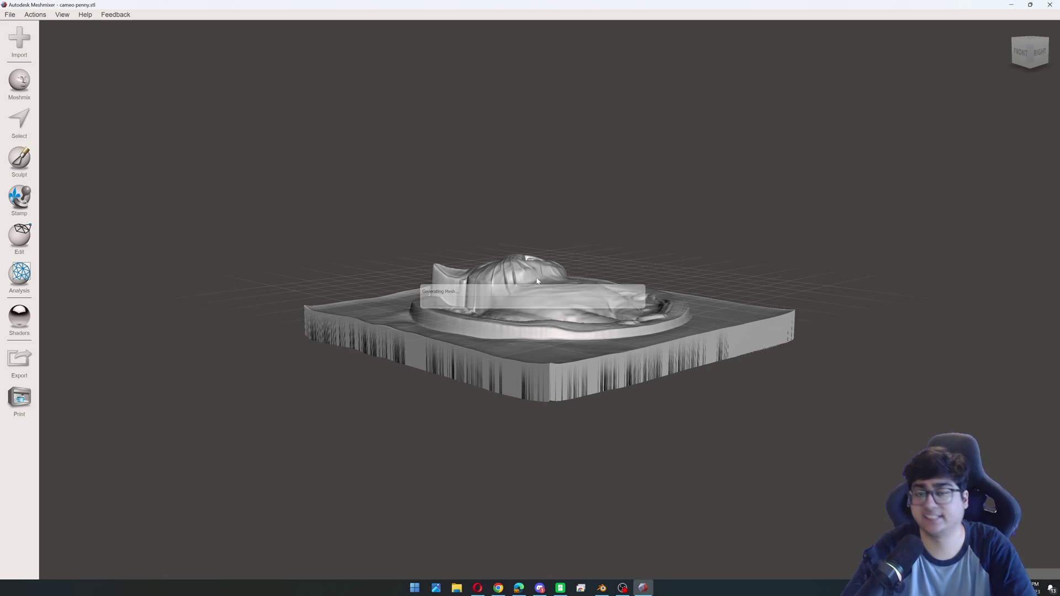
Use Plane Cut on the imported relief, lowering the cutting plane to slice through the side walls near the surrounding surface
right_drag(660, 316, 603, 373)
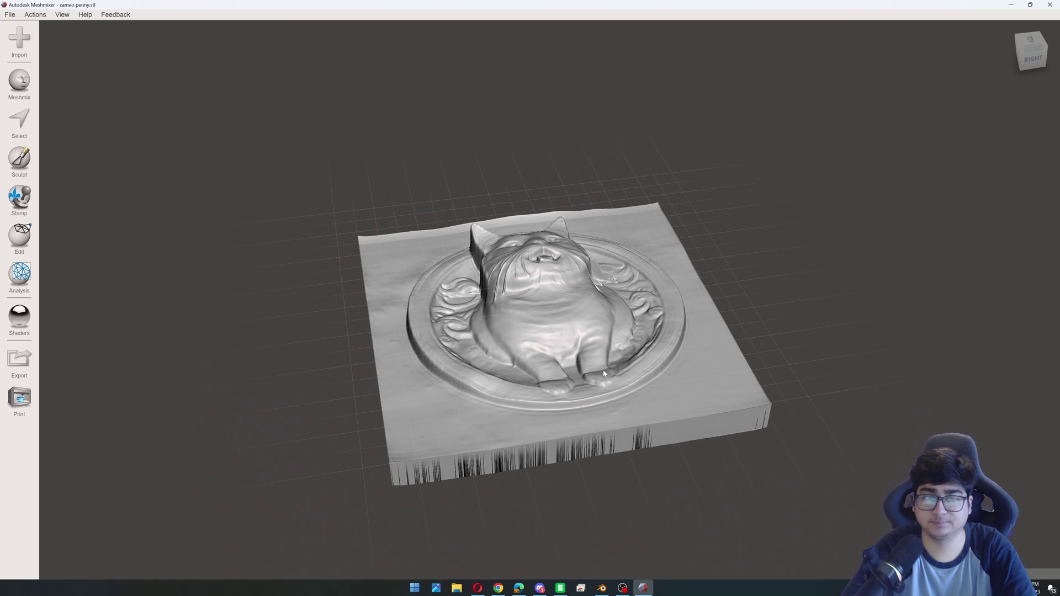
mouse_move(19, 236)
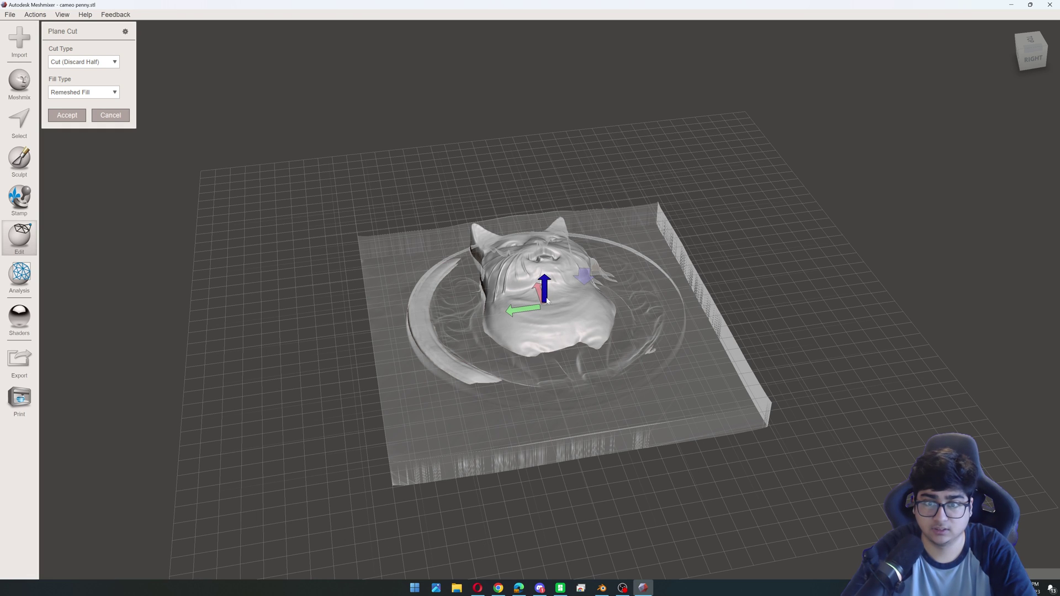
drag(548, 302, 549, 303)
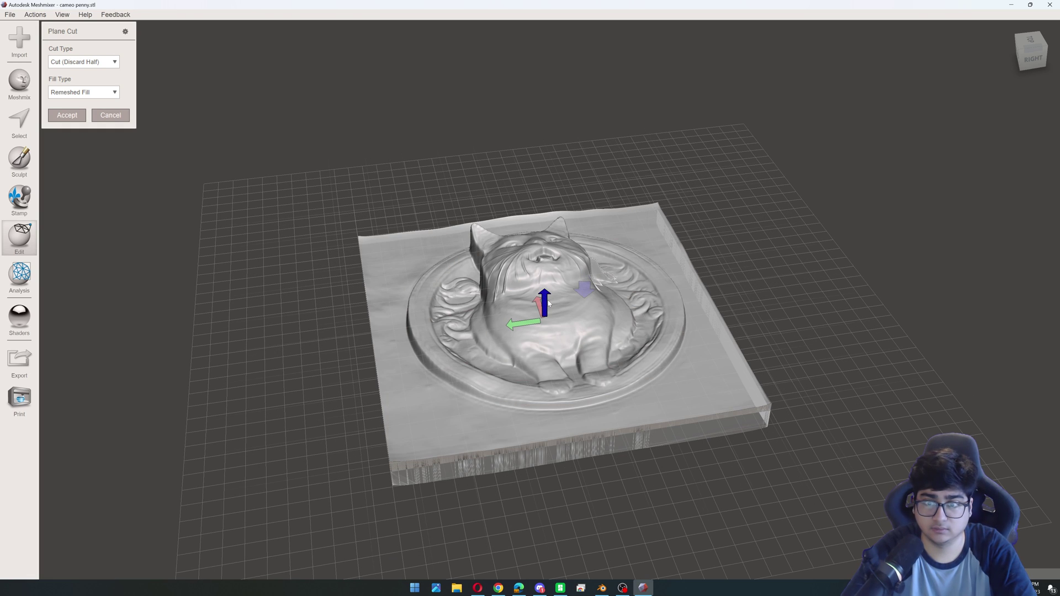
right_drag(548, 303, 497, 375)
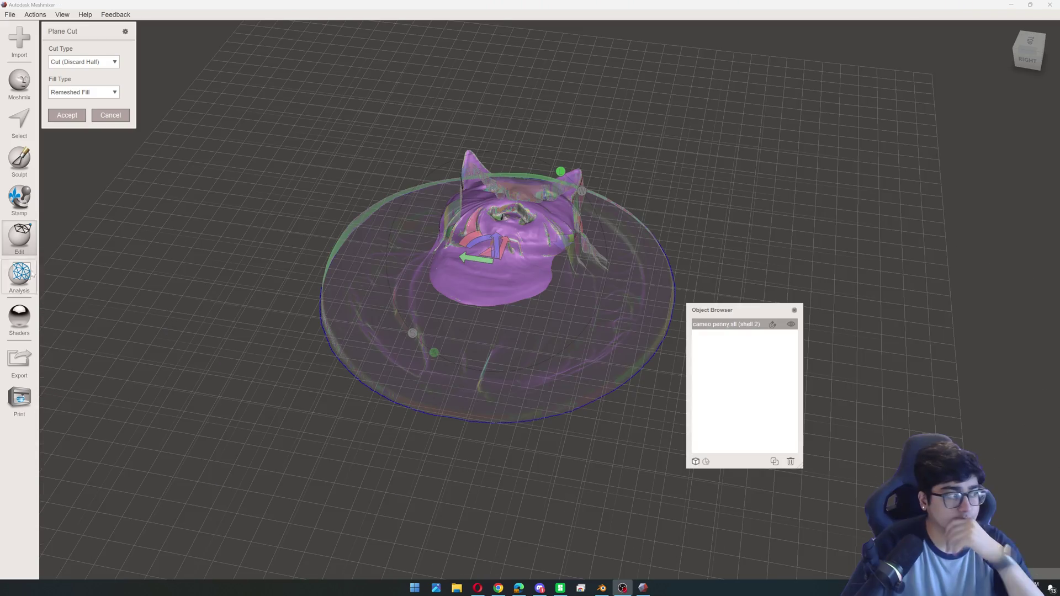
Try to position a Plane Cut on the separated coin shell so it flattens the underside while keeping the cat and rim
drag(493, 242, 496, 265)
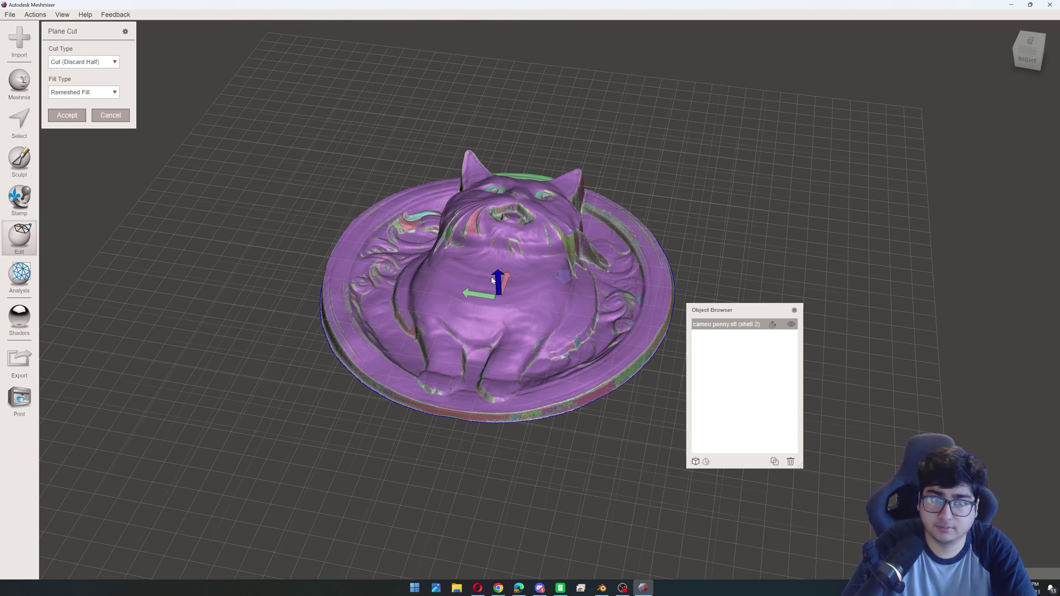
right_drag(522, 422, 527, 343)
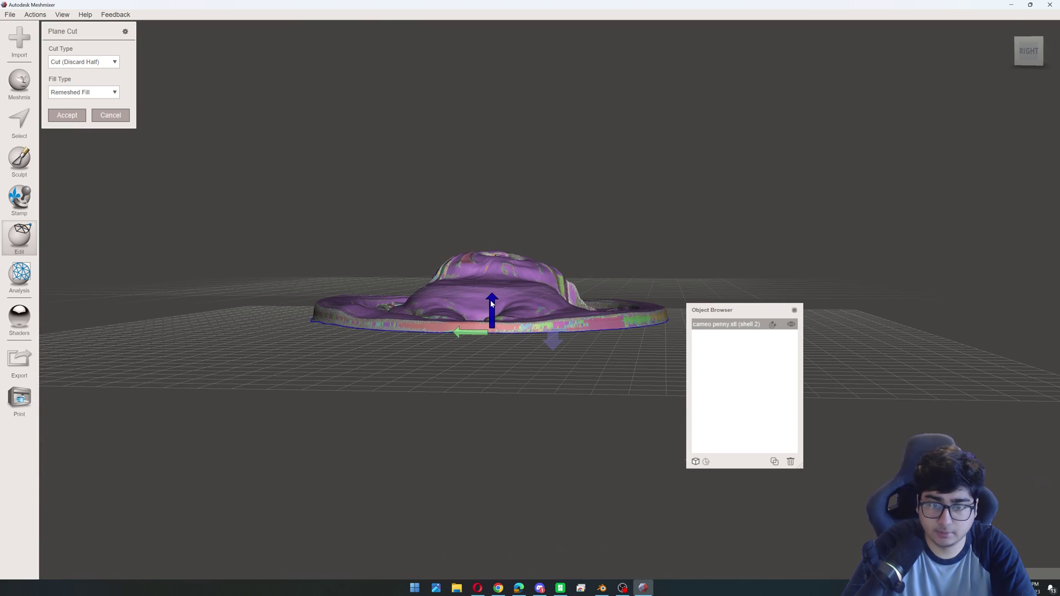
mouse_move(491, 303)
right_down()
mouse_move(491, 283)
mouse_move(501, 309)
right_up()
right_drag(495, 346, 514, 445)
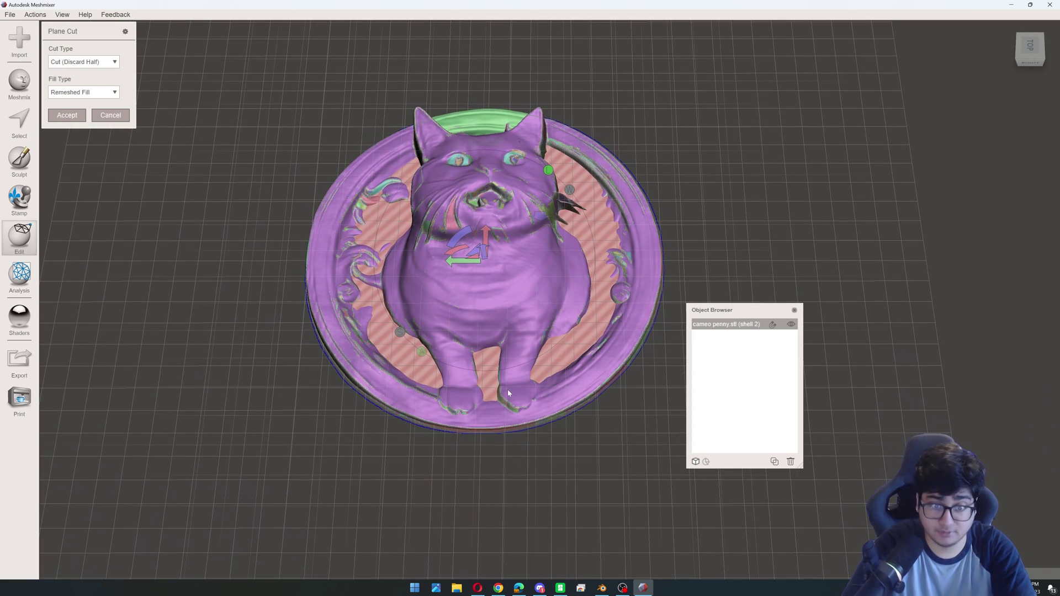
Open markury_httpss_depth.png in Photoshop and remove everything outside the circular coin, leaving a transparent surround
click(417, 587)
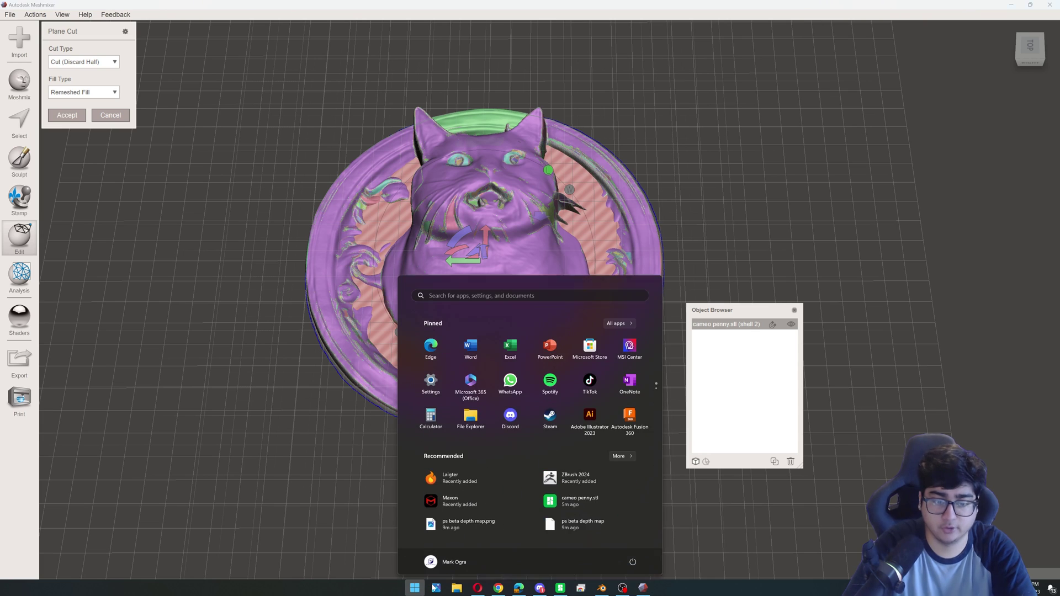
text(photoshop)
key(Return)
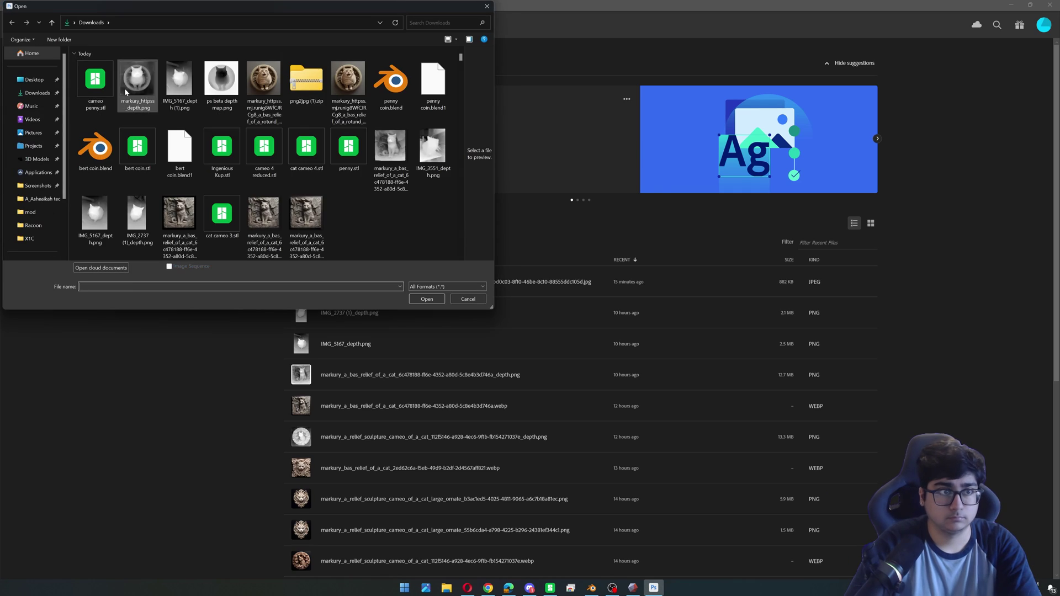
drag(299, 137, 579, 439)
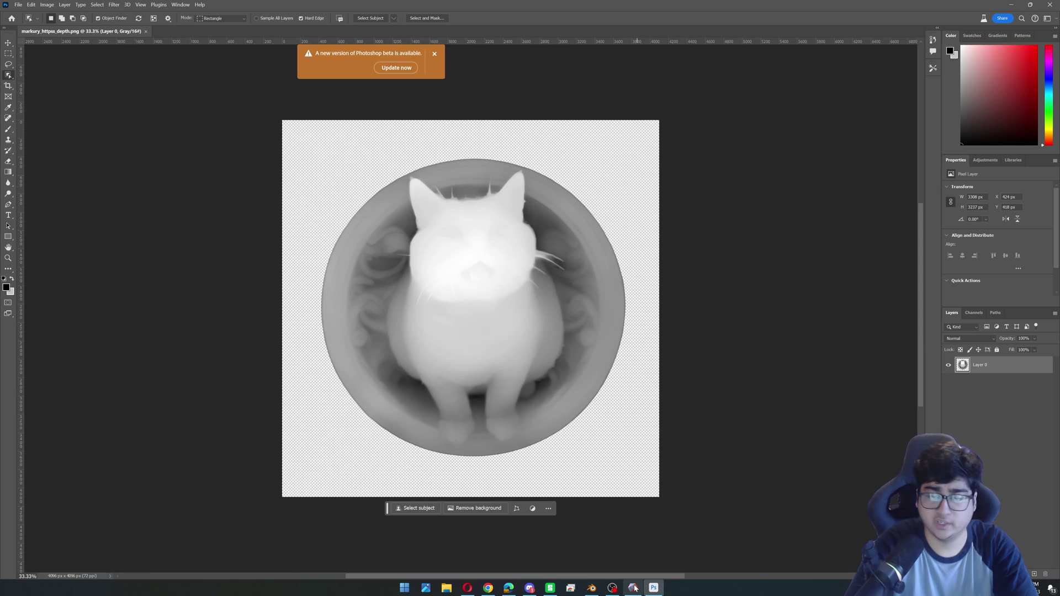
Switch back to Blender and undo the wall extrusion and the applying of the plane's Displace and Smooth modifiers
click(591, 587)
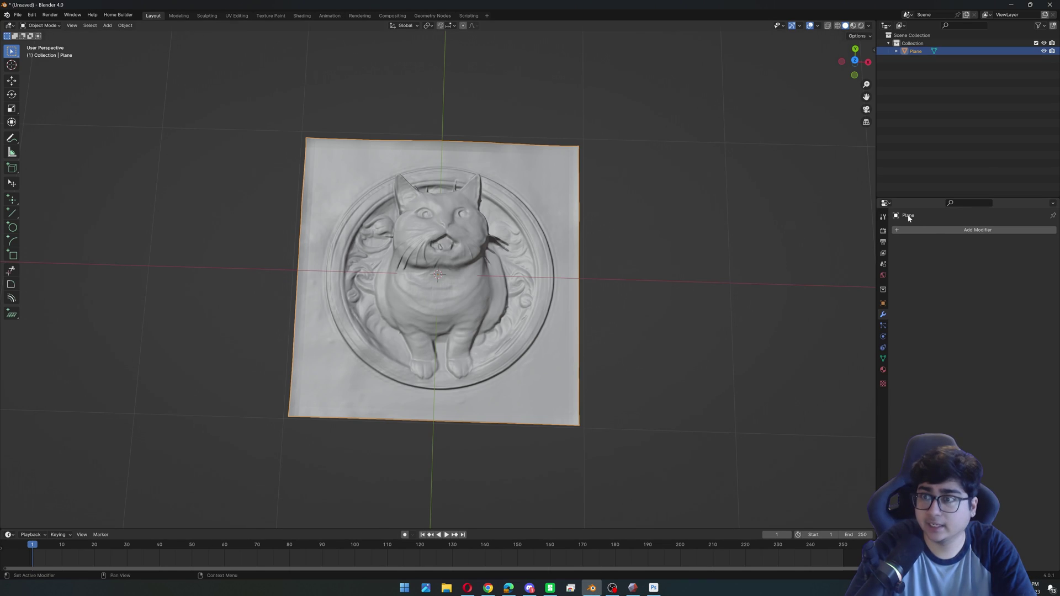
click(716, 329)
middle_drag(716, 329, 670, 329)
key(a)
key(Tab)
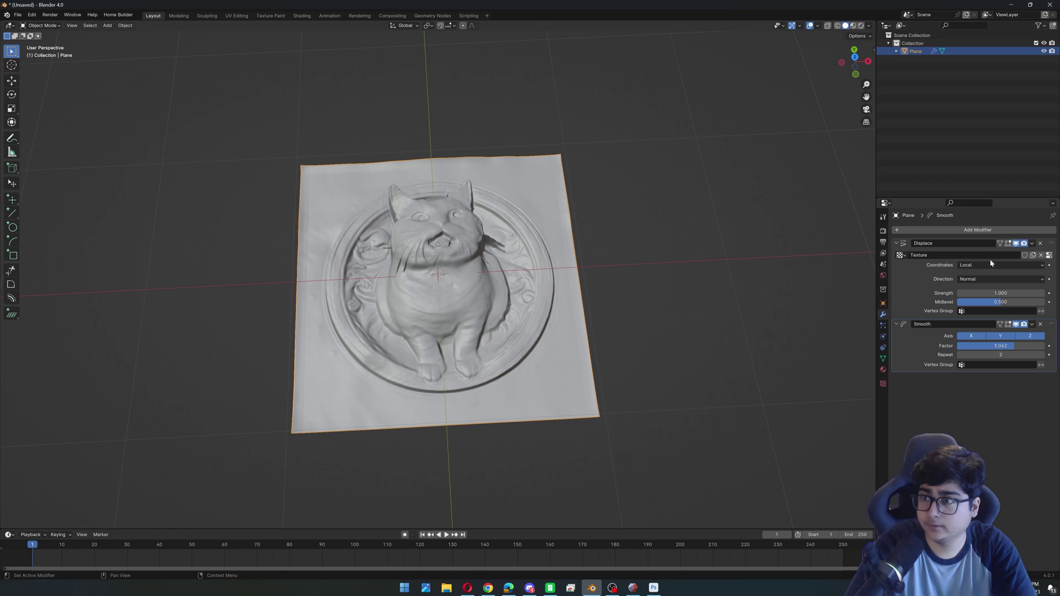
Load the edited markury_httpss_depth.png from Downloads as the image of the Displace modifier's texture
click(989, 255)
click(1049, 255)
click(1048, 254)
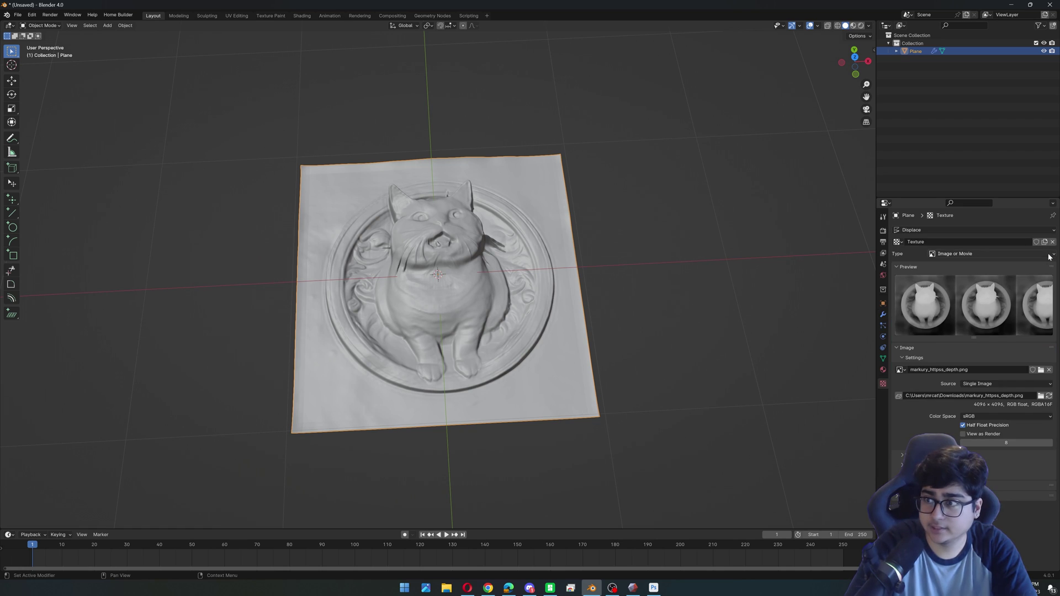
click(1041, 369)
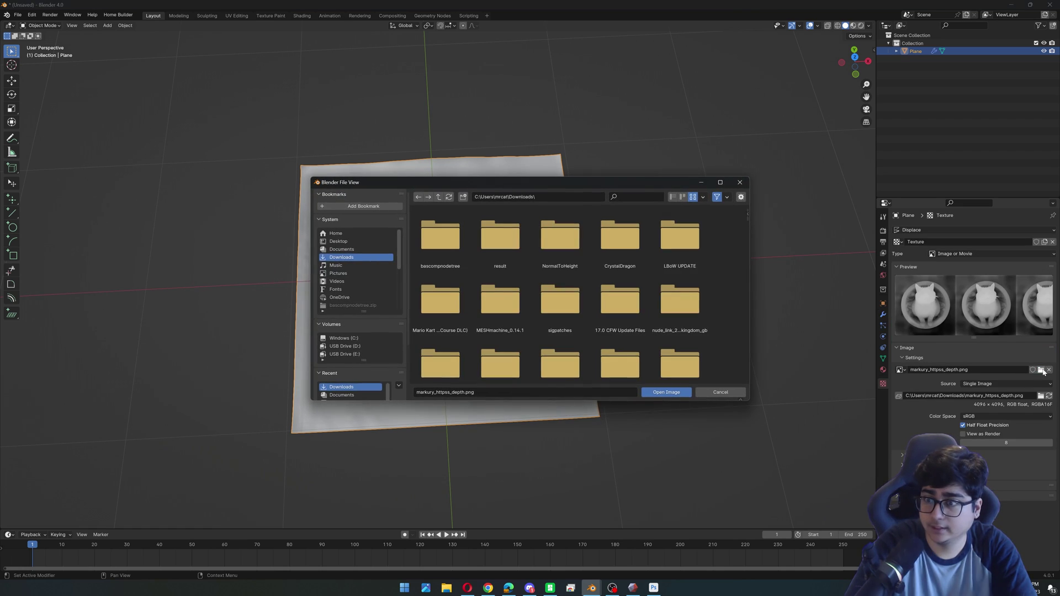
scroll(530, 298, down, 2)
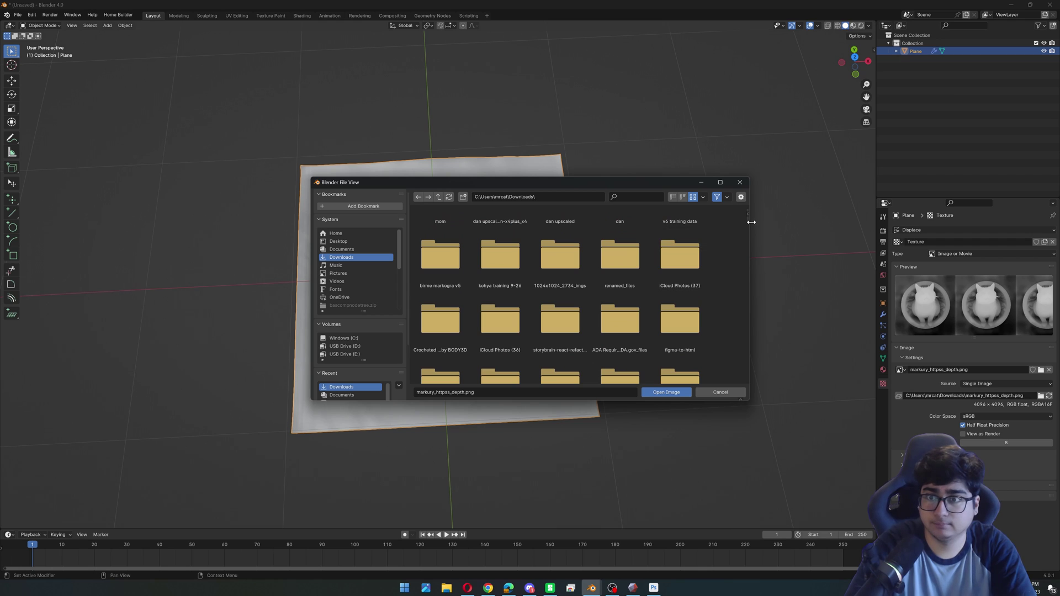
scroll(745, 229, down, 15)
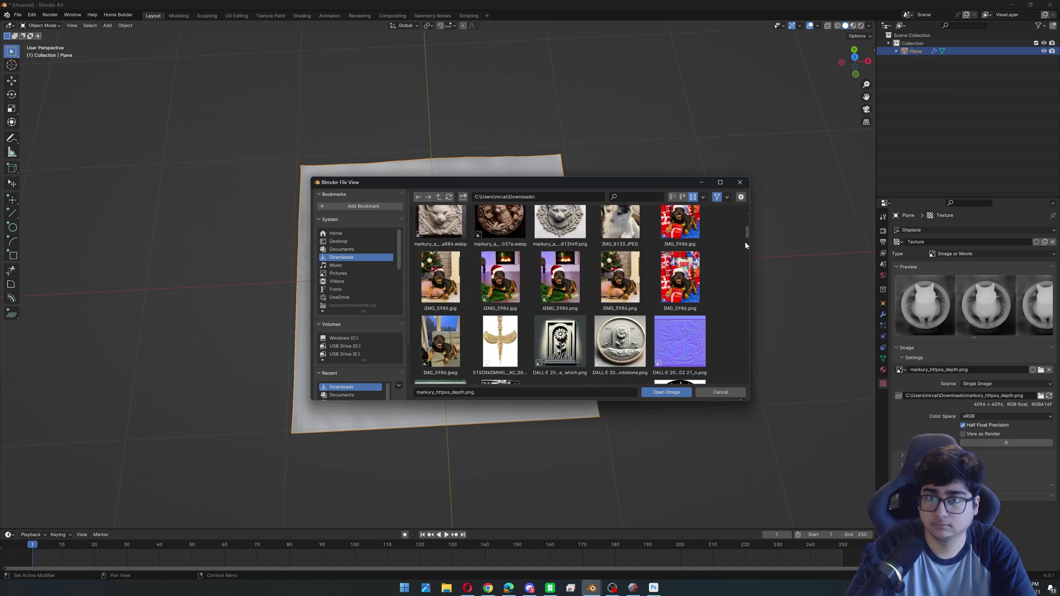
scroll(745, 231, down, 5)
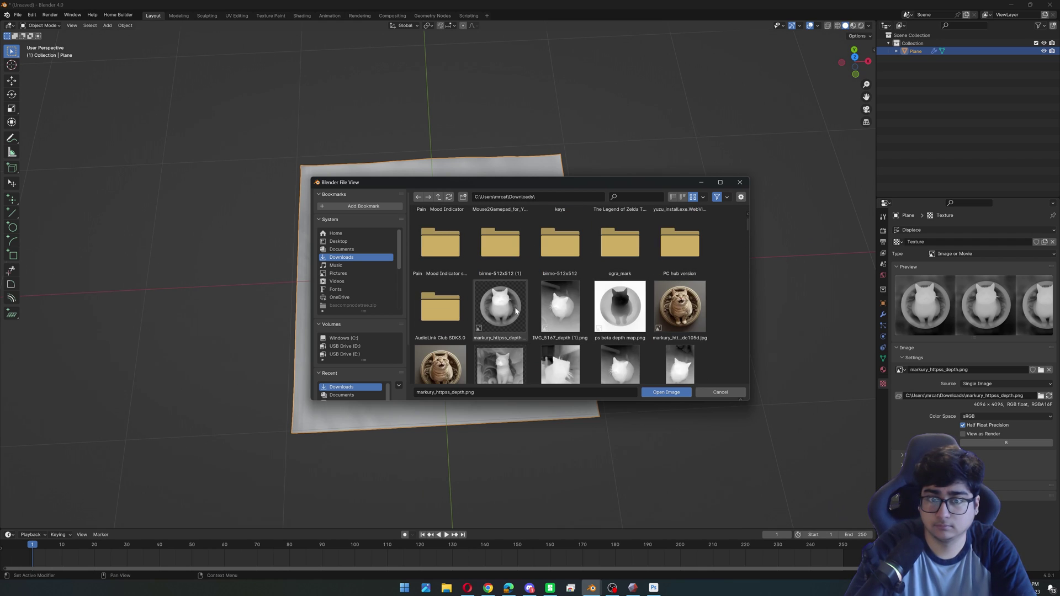
click(656, 390)
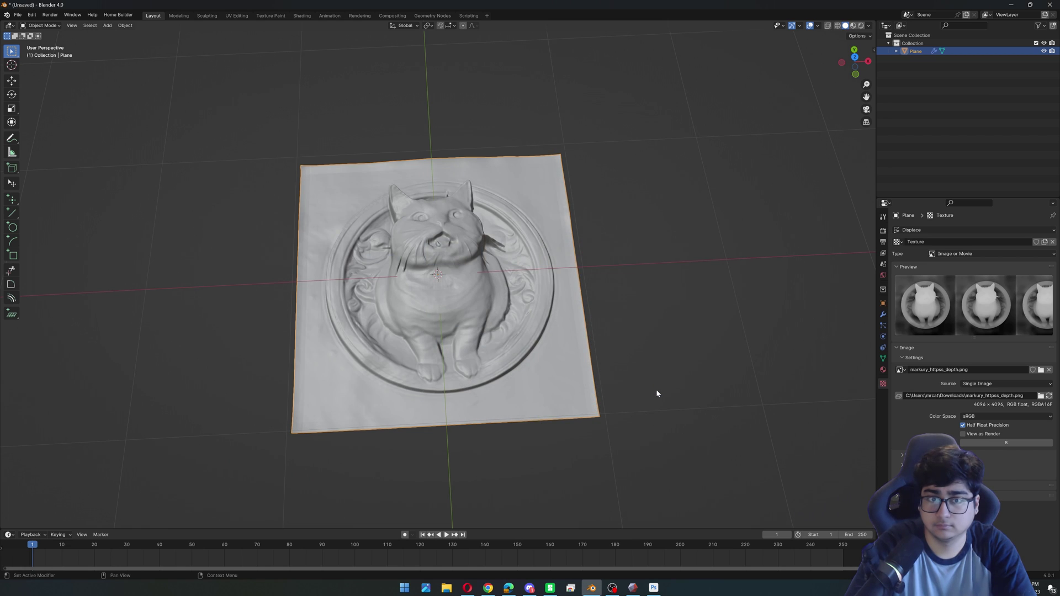
mouse_move(656, 389)
middle_down()
mouse_move(635, 303)
mouse_move(649, 291)
mouse_move(641, 389)
middle_up()
scroll(635, 366, up, 2)
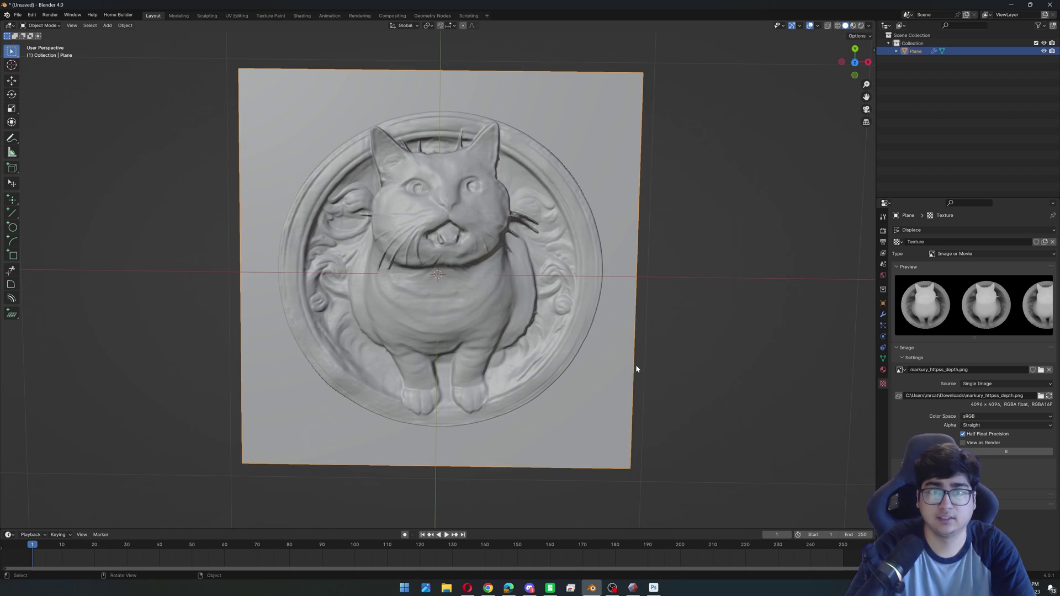
Export the updated relief as STL with modifiers applied, overwriting cameo penny.stl in Downloads
click(17, 15)
mouse_move(55, 137)
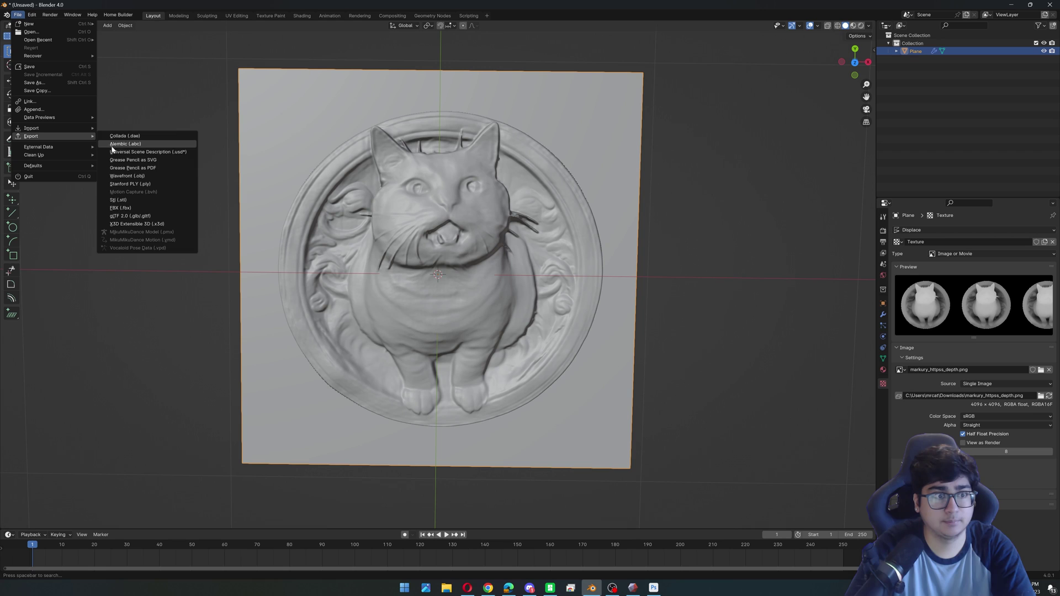
click(118, 199)
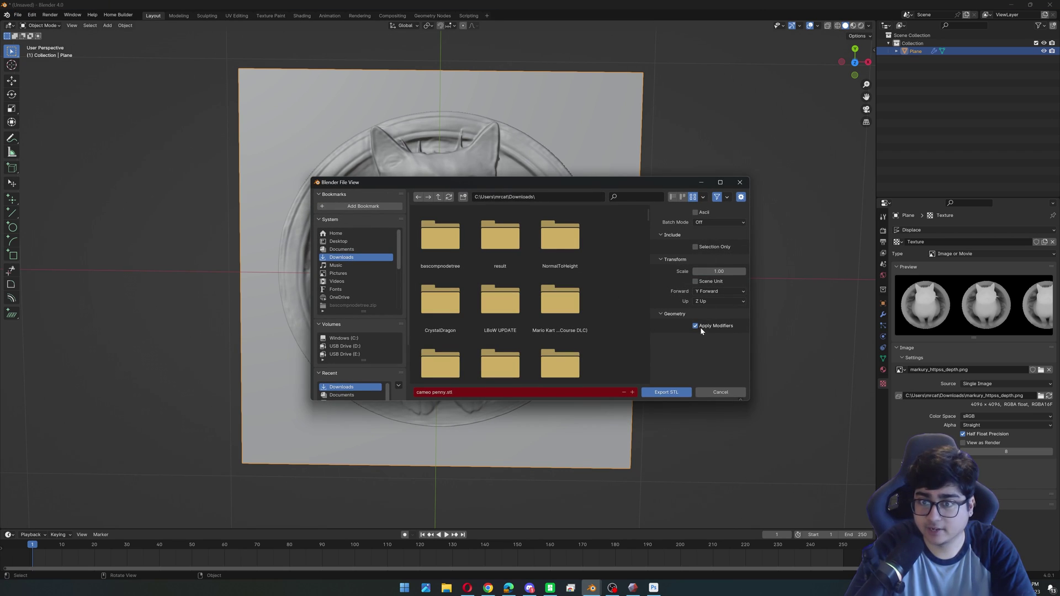
click(670, 392)
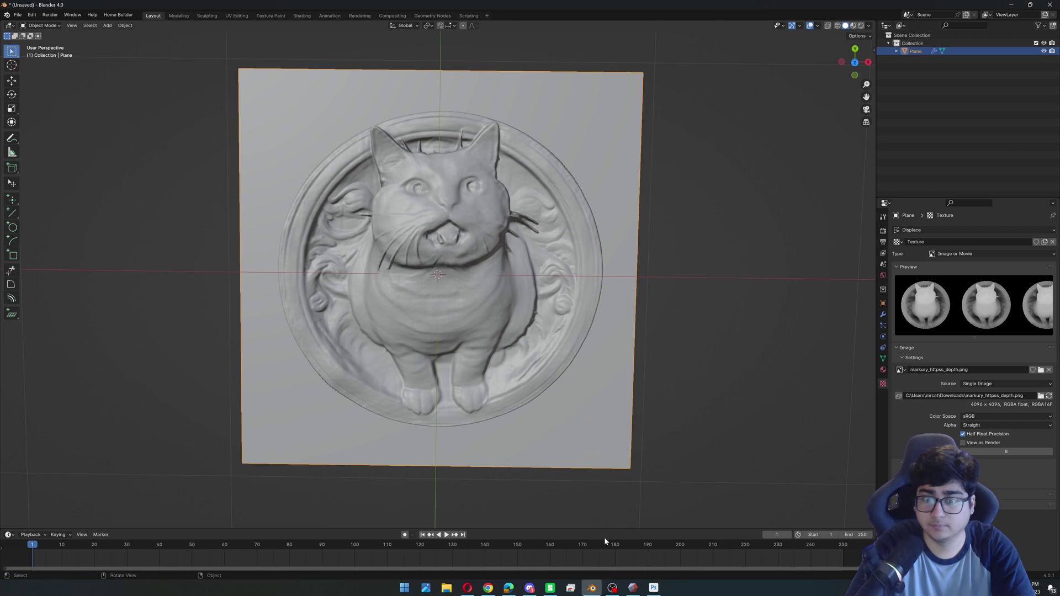
Switch to Meshmixer and import cameo penny.stl from Downloads, replacing the current mesh
click(632, 588)
click(10, 14)
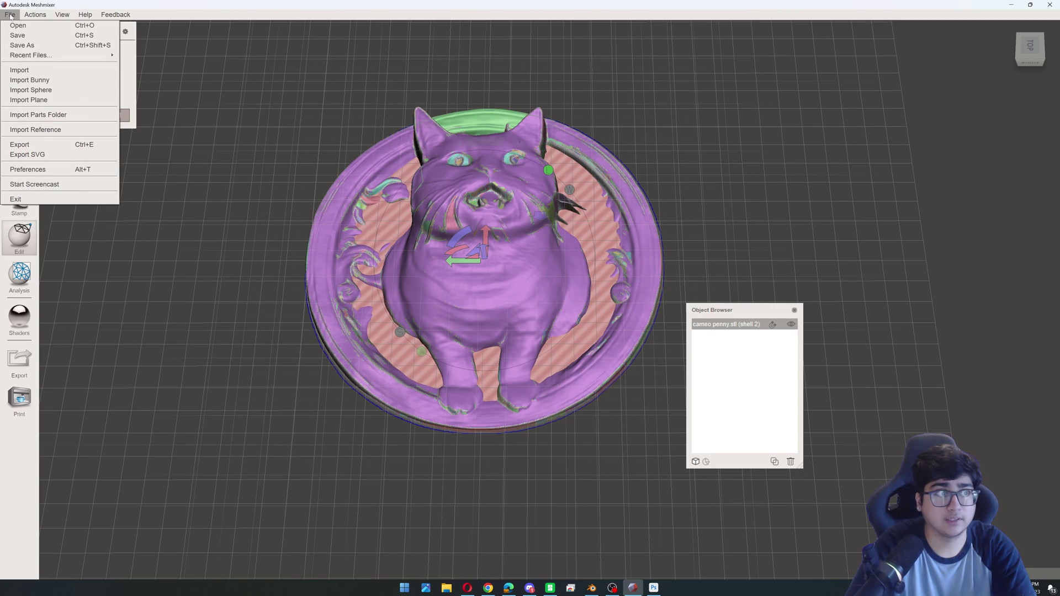
click(20, 70)
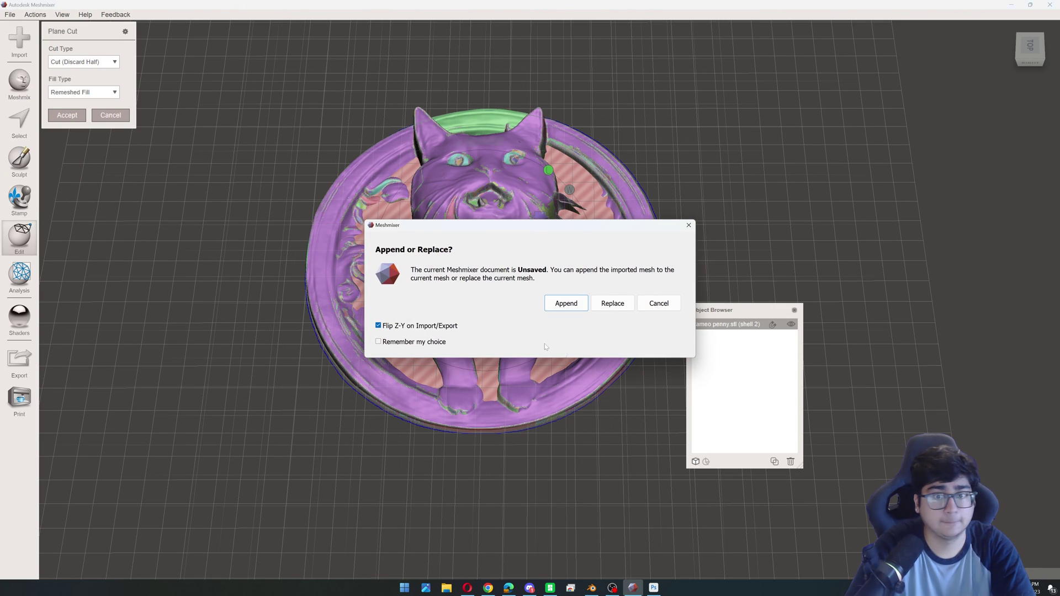
click(610, 303)
click(95, 94)
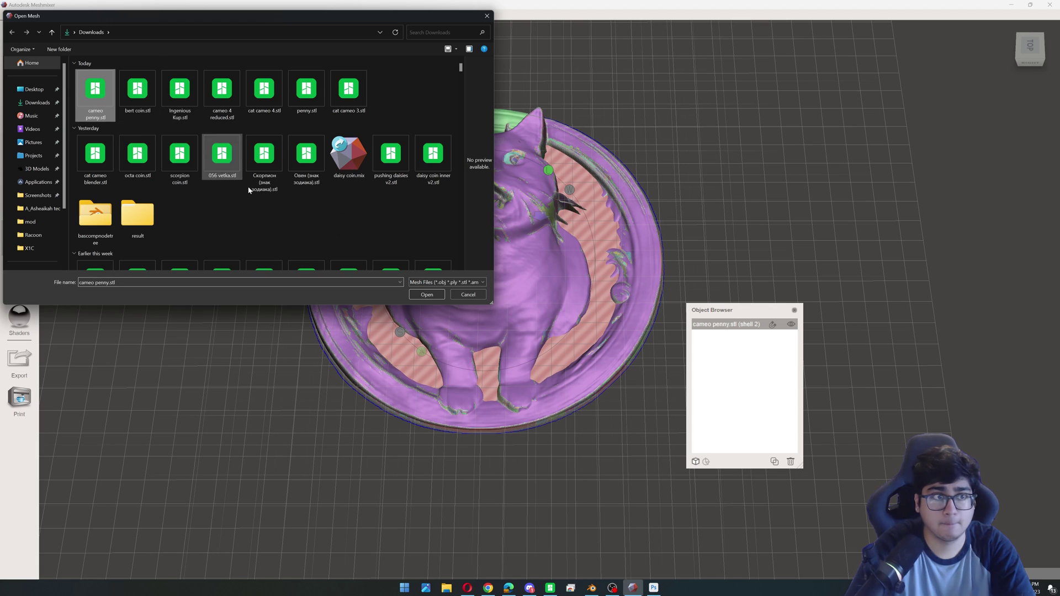
click(422, 291)
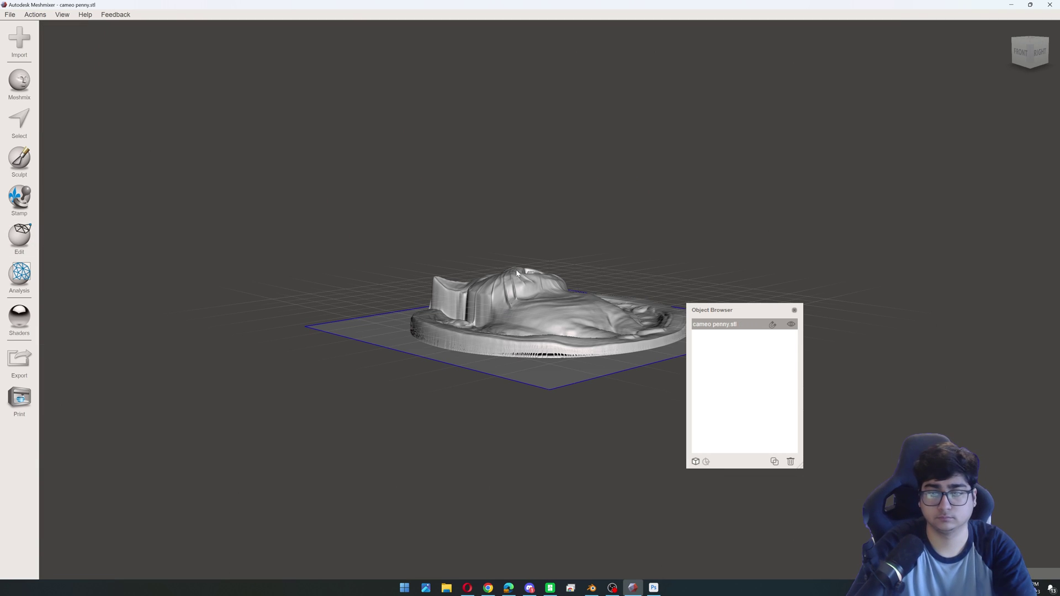
Try to trim the flat plane off the coin with a Plane Cut using Cut (Discard Half) and Remeshed Fill
right_drag(524, 265, 480, 310)
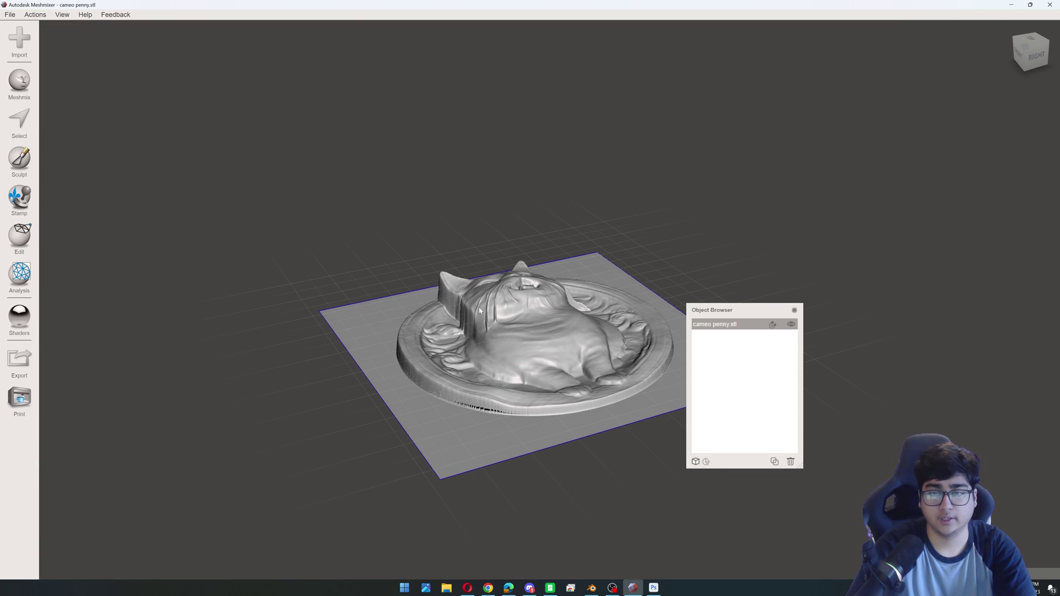
click(19, 236)
click(77, 122)
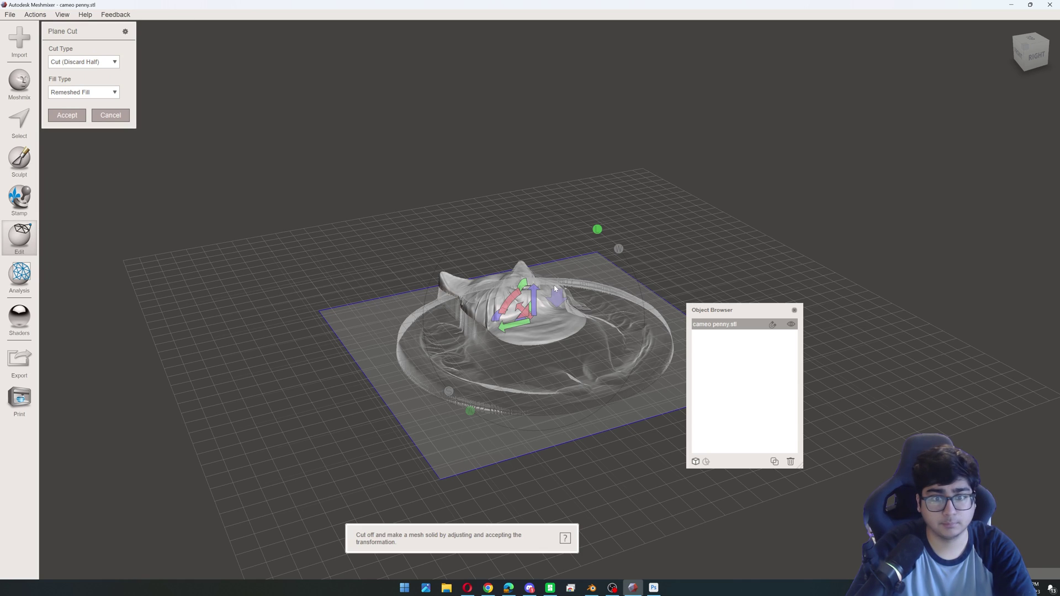
drag(538, 296, 535, 311)
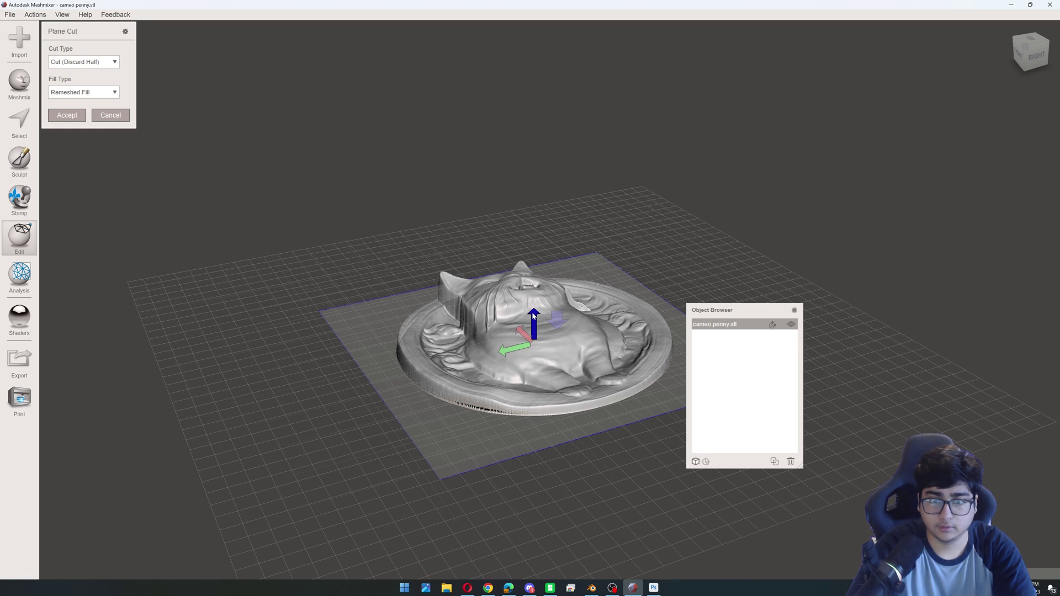
right_drag(534, 316, 583, 414)
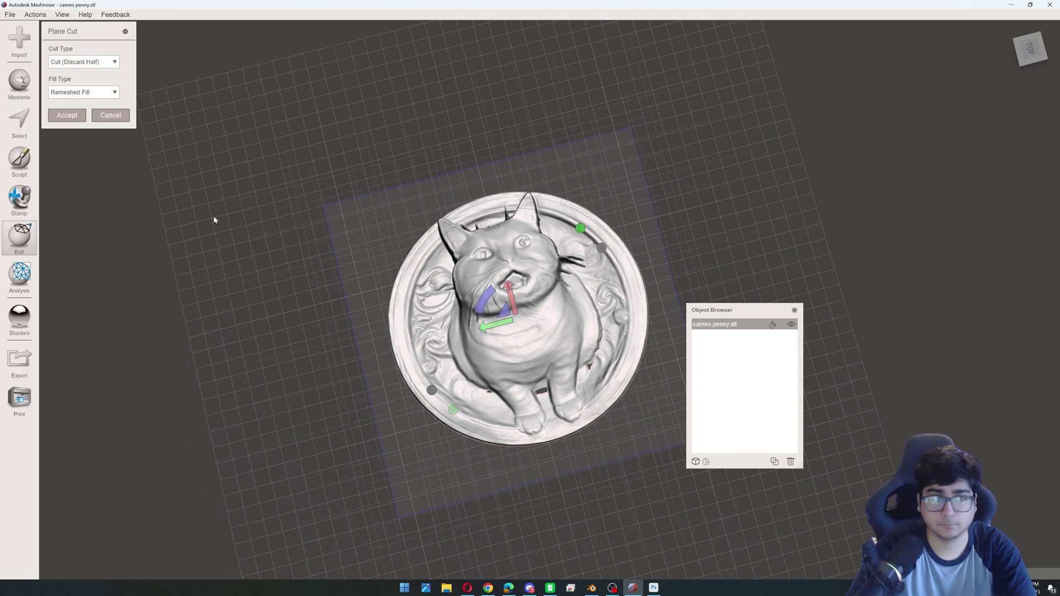
click(84, 120)
Try scaling the trimmed coin's Y thickness to about 0.561, and undo both the scaling and the plane cut
right_drag(424, 190, 464, 241)
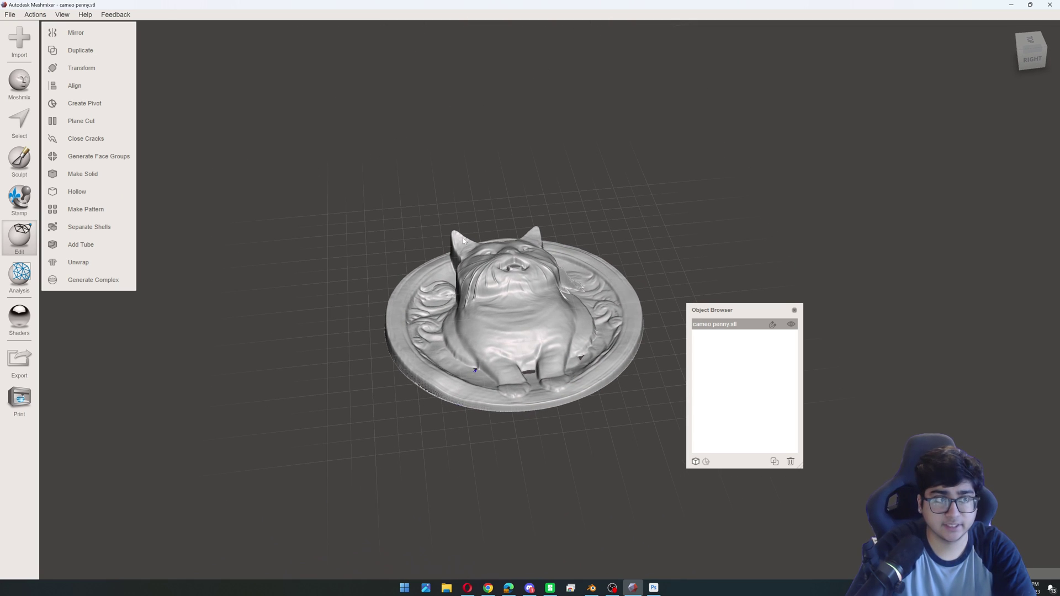
click(82, 67)
drag(510, 269, 501, 324)
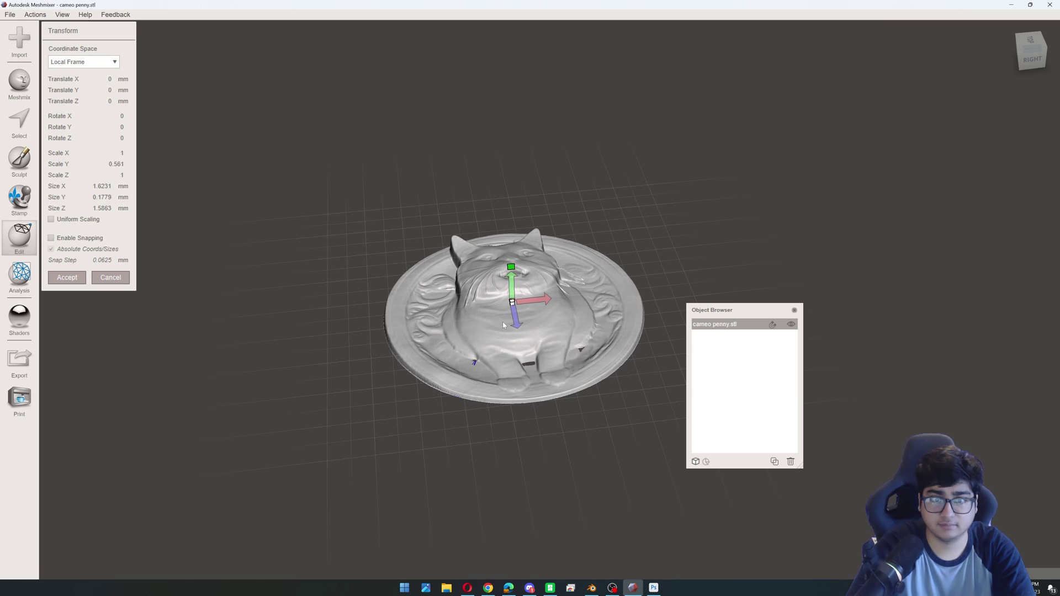
key(ctrl+z)
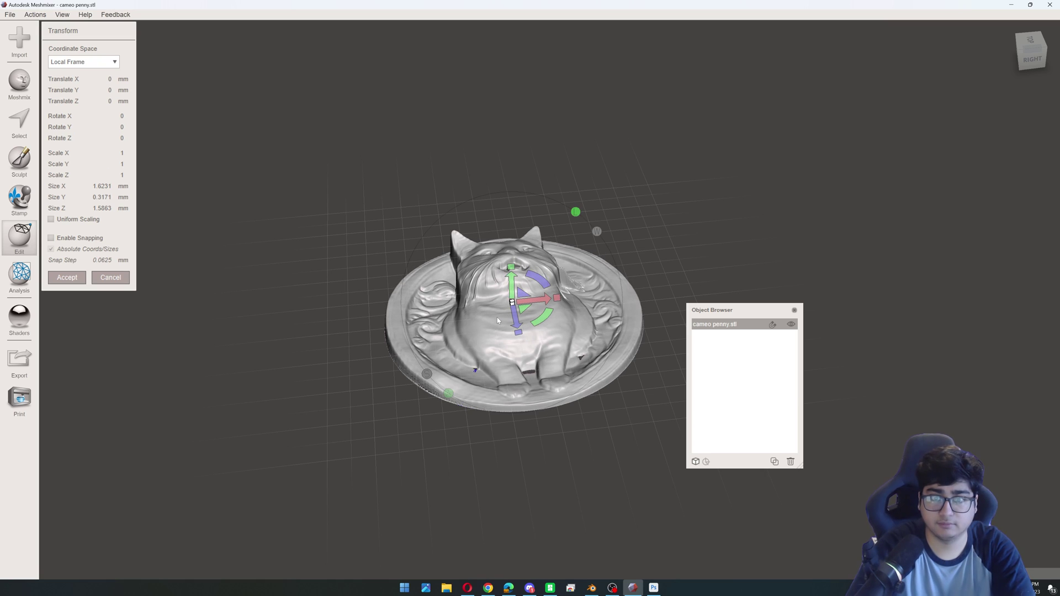
key(Escape)
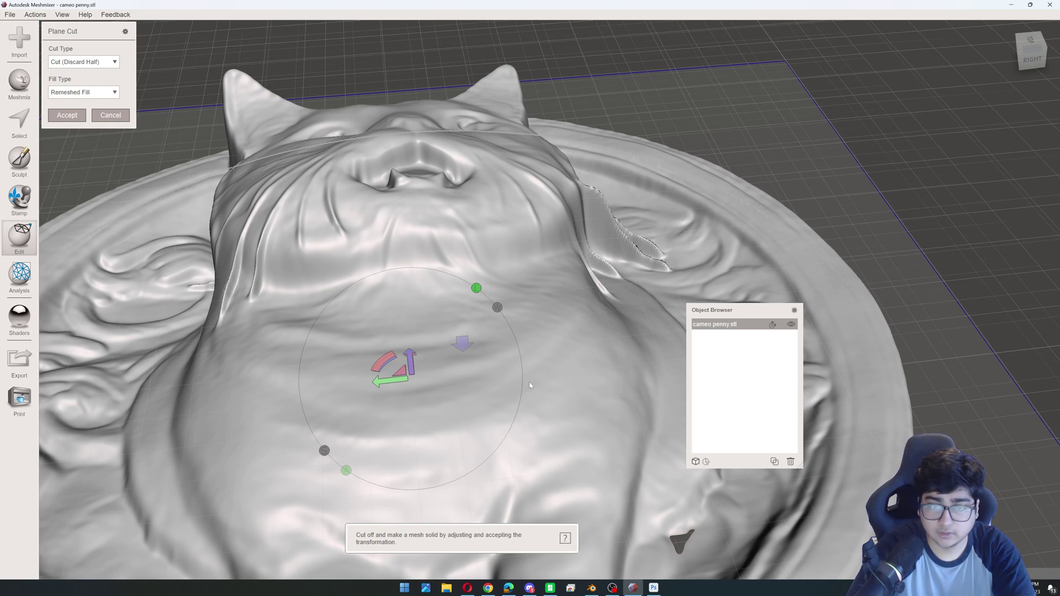
Cut away the flat plane around the coin's underside with a horizontal Plane Cut, using Cut (Discard Half) and Remeshed Fill
scroll(506, 379, down, 3)
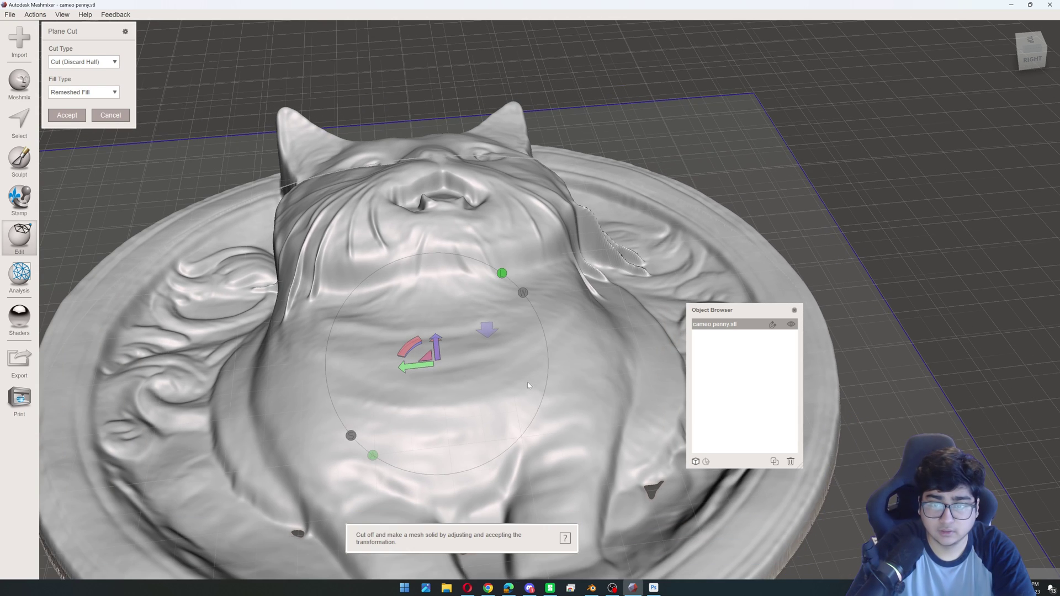
drag(474, 328, 470, 321)
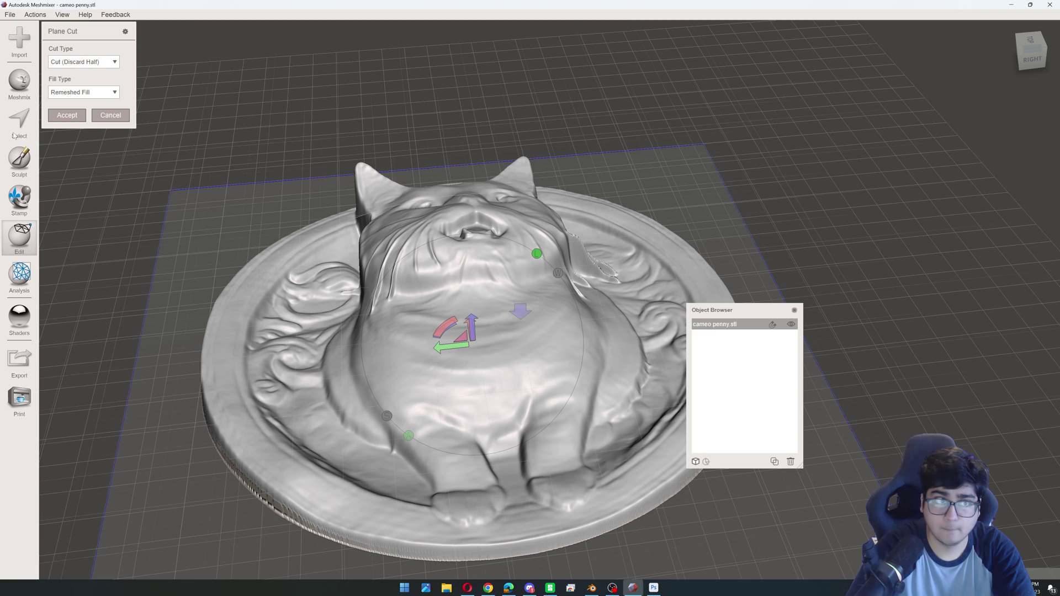
click(51, 117)
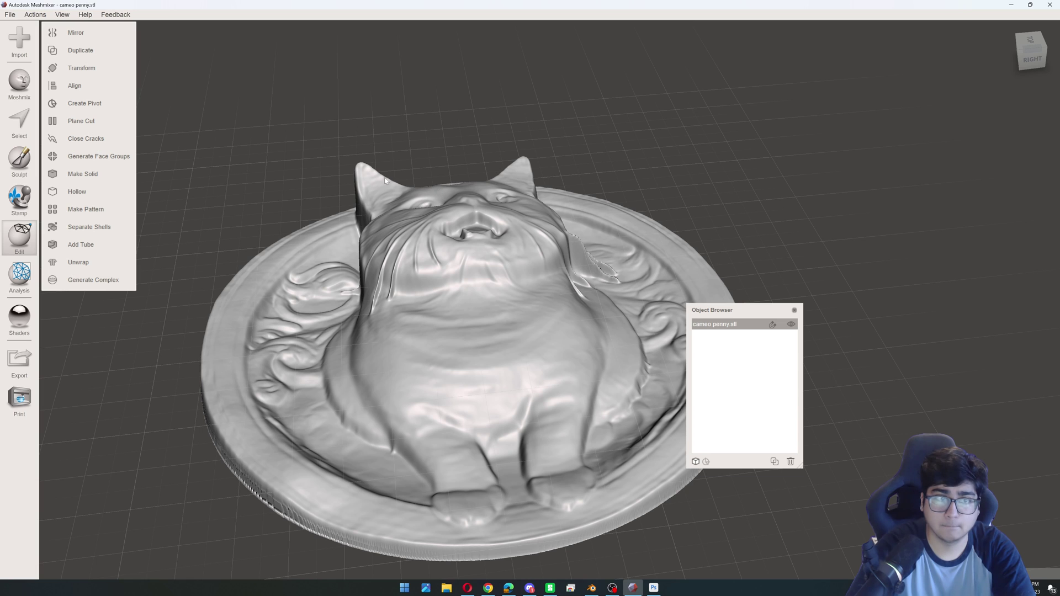
Flatten the coin by scaling only its Y axis to about 0.345, giving a Y size of about 0.11 mm
click(81, 68)
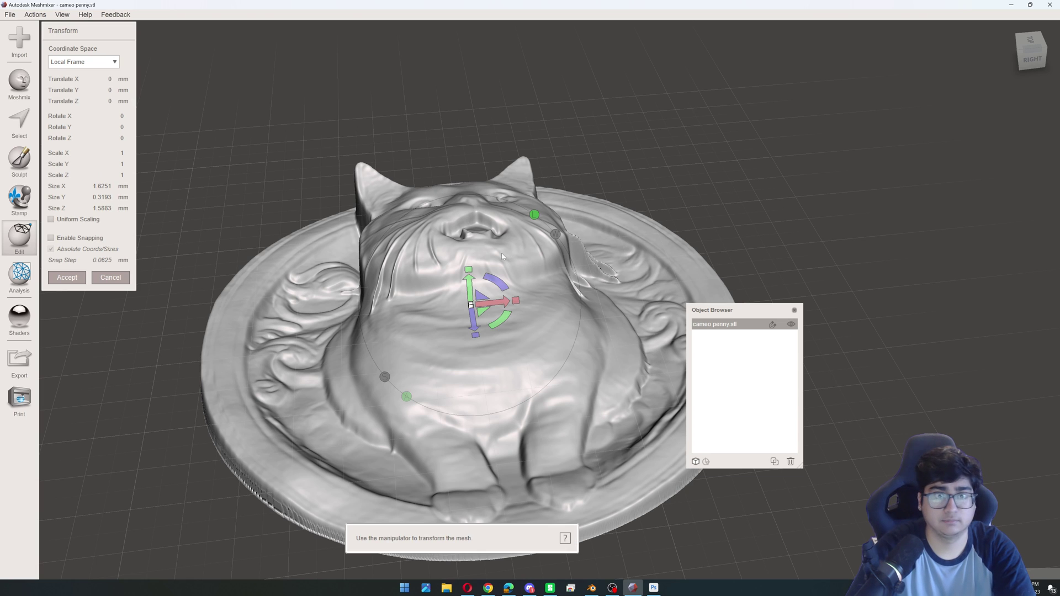
drag(469, 269, 469, 416)
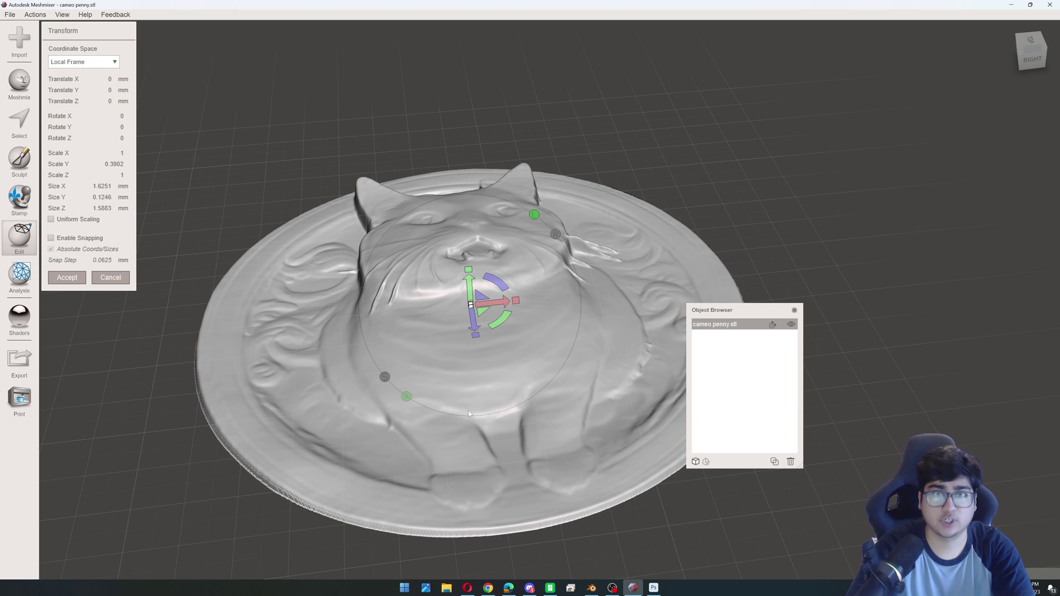
scroll(475, 358, down, 3)
right_drag(667, 217, 667, 273)
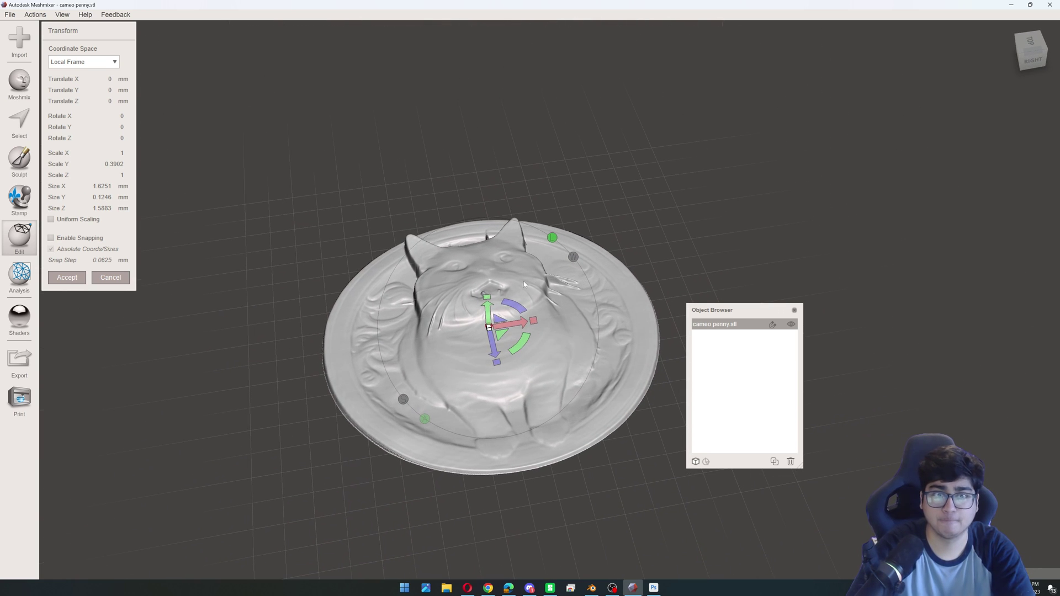
drag(487, 298, 488, 305)
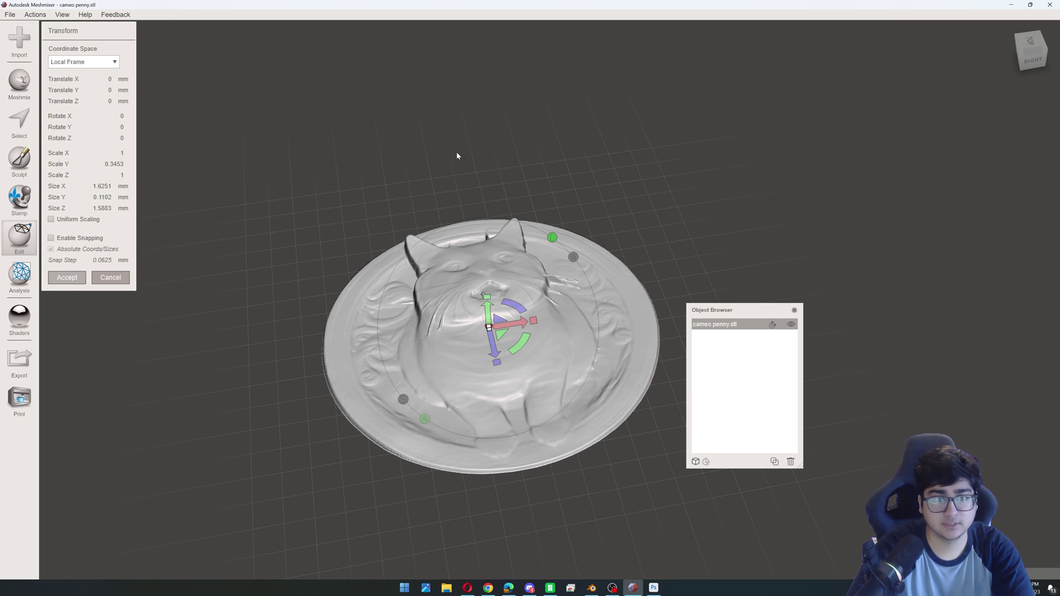
key(Return)
Export the flattened coin as binary STL, overwriting cameo penny.stl in Downloads
right_drag(456, 155, 458, 265)
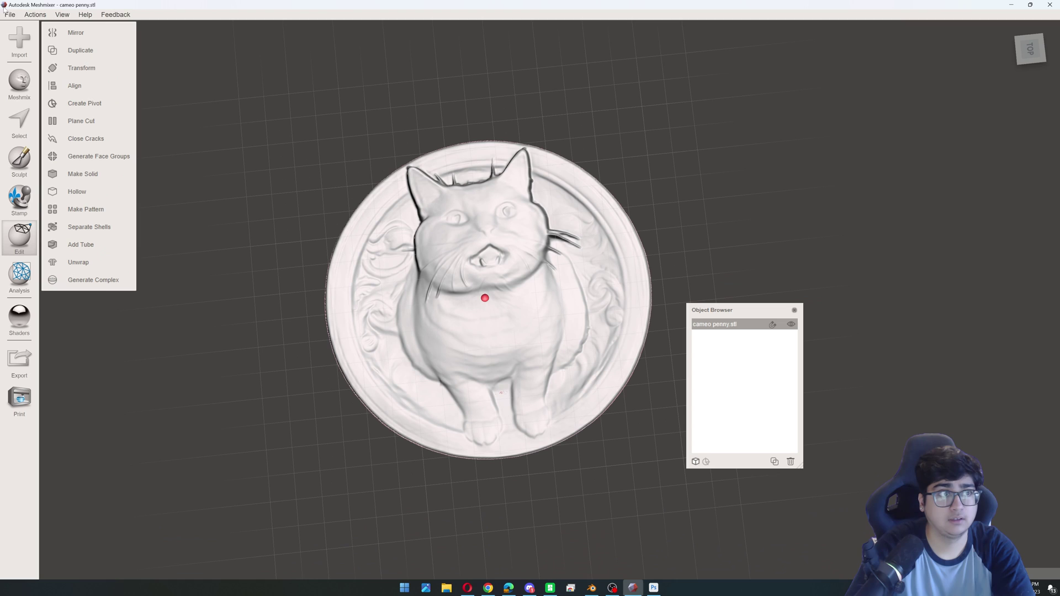
click(9, 14)
click(22, 145)
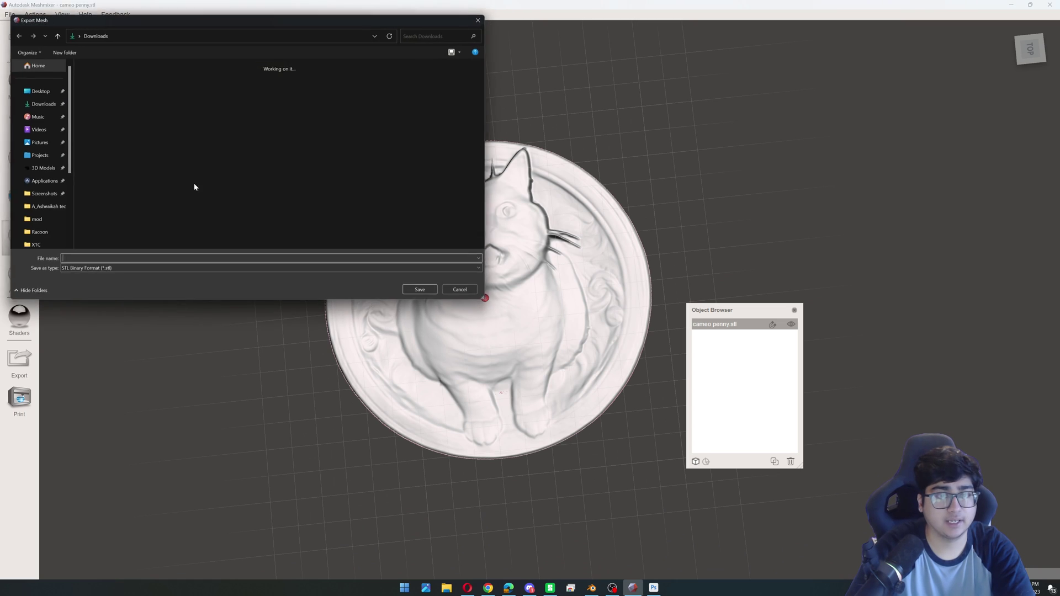
click(95, 91)
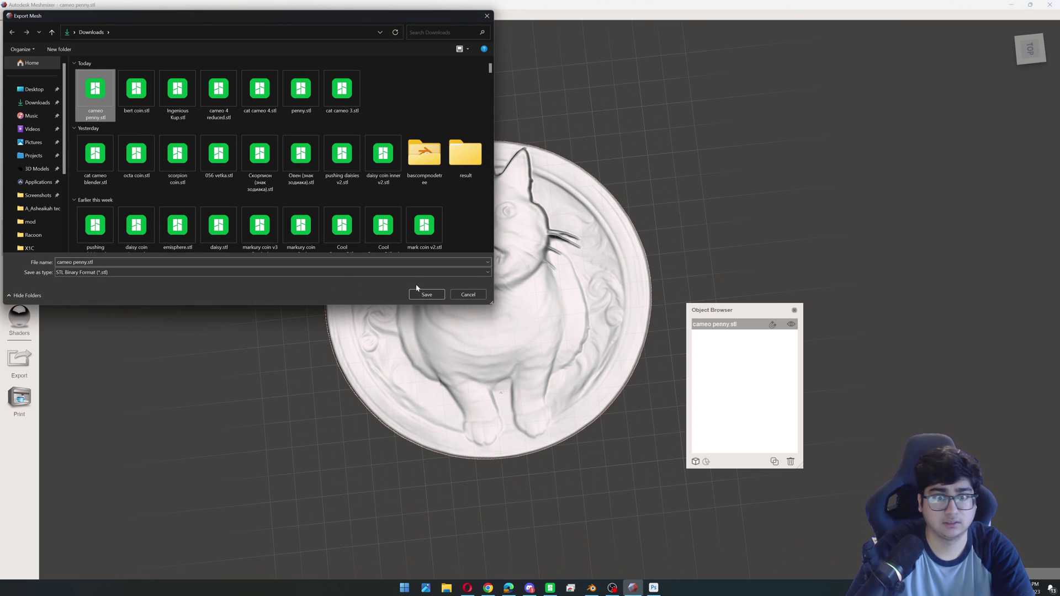
click(427, 294)
click(550, 296)
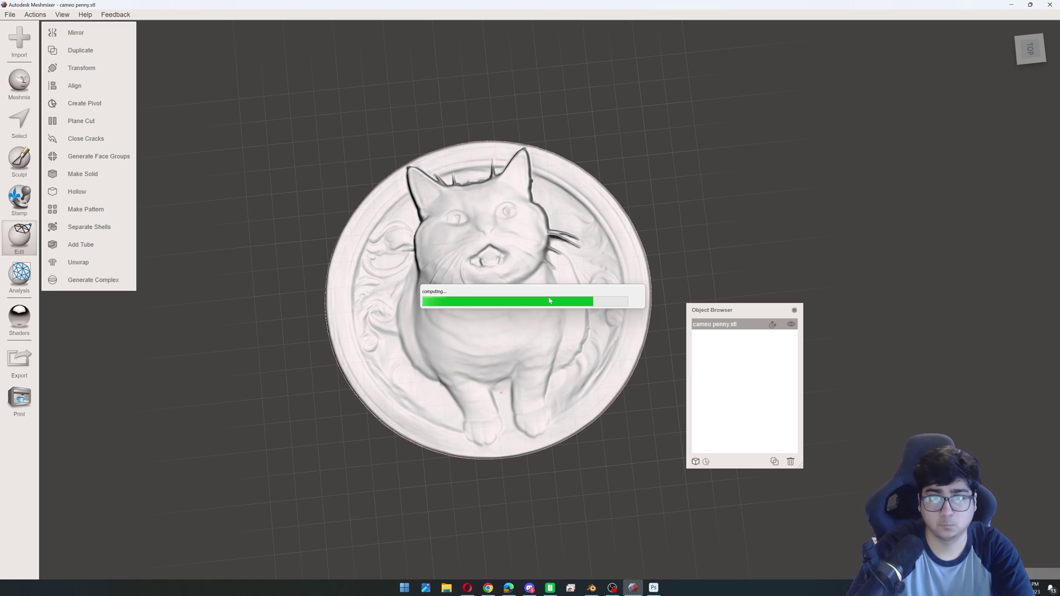
Switch to Blender and open the recent file penny coin.blend without saving the current scene
click(591, 587)
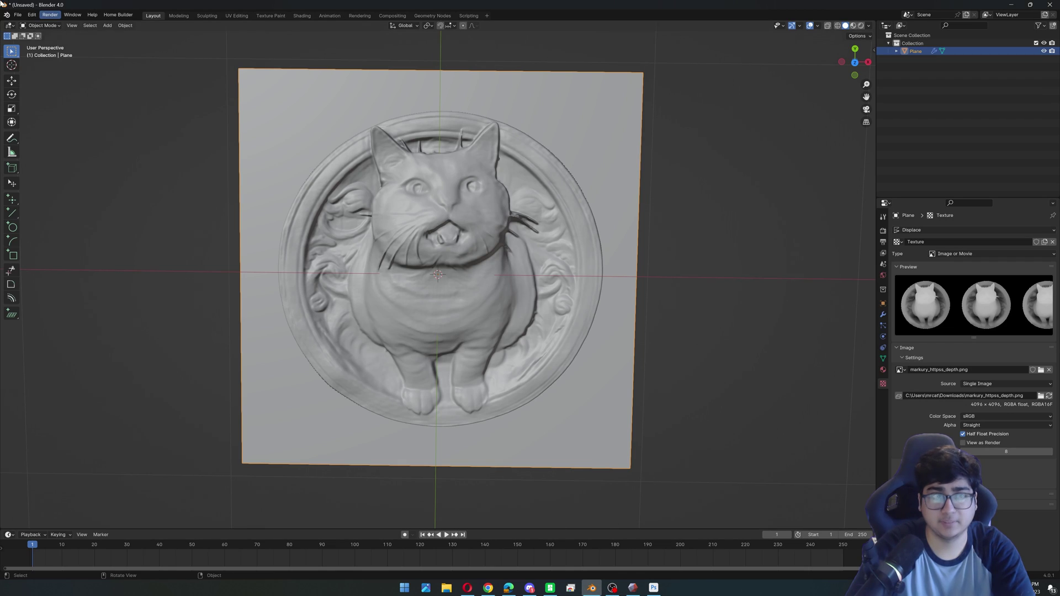
click(18, 14)
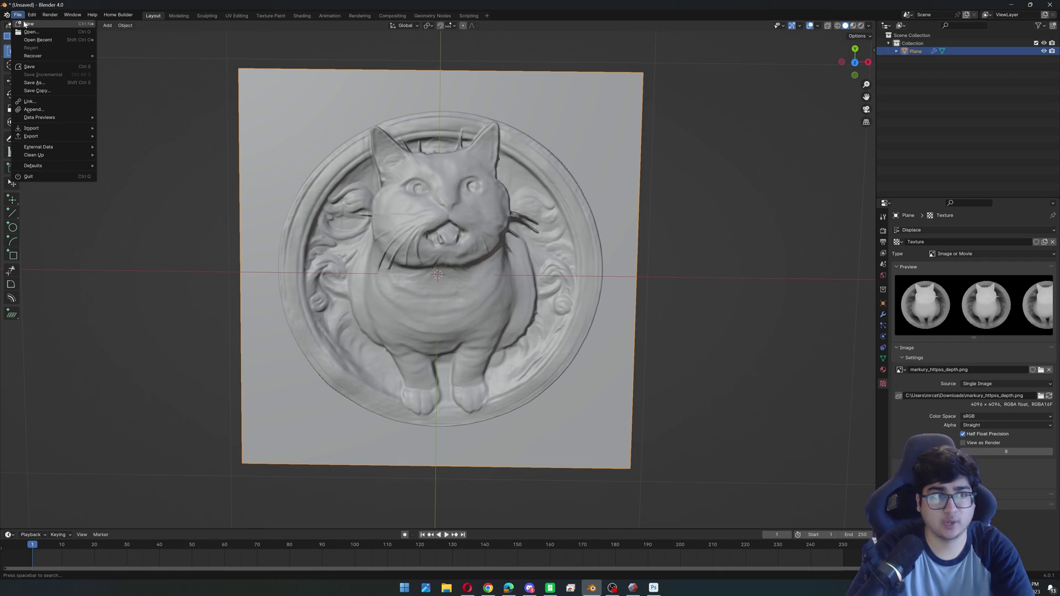
mouse_move(50, 40)
click(130, 48)
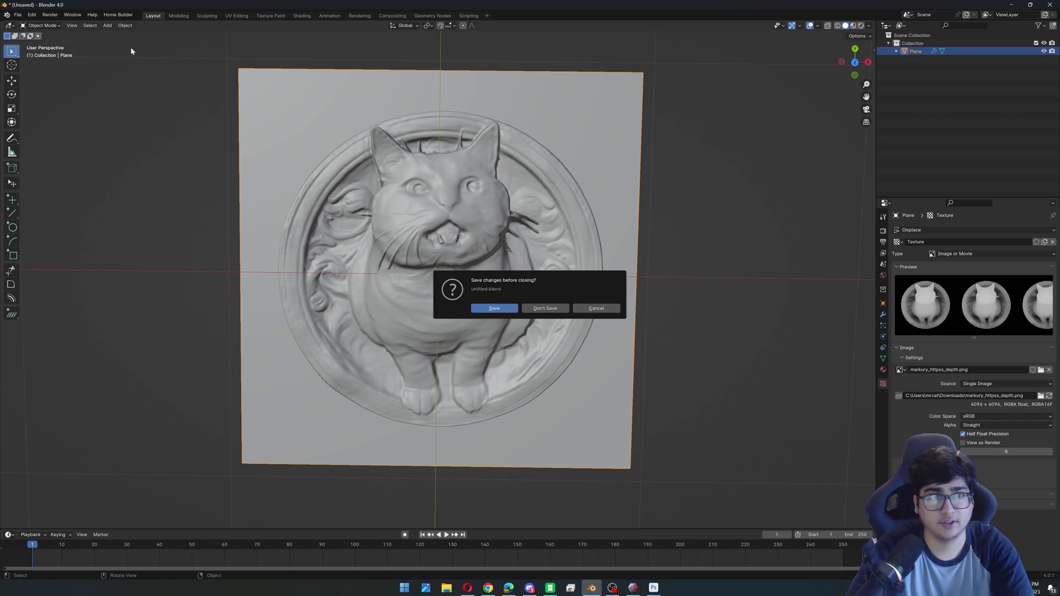
click(528, 308)
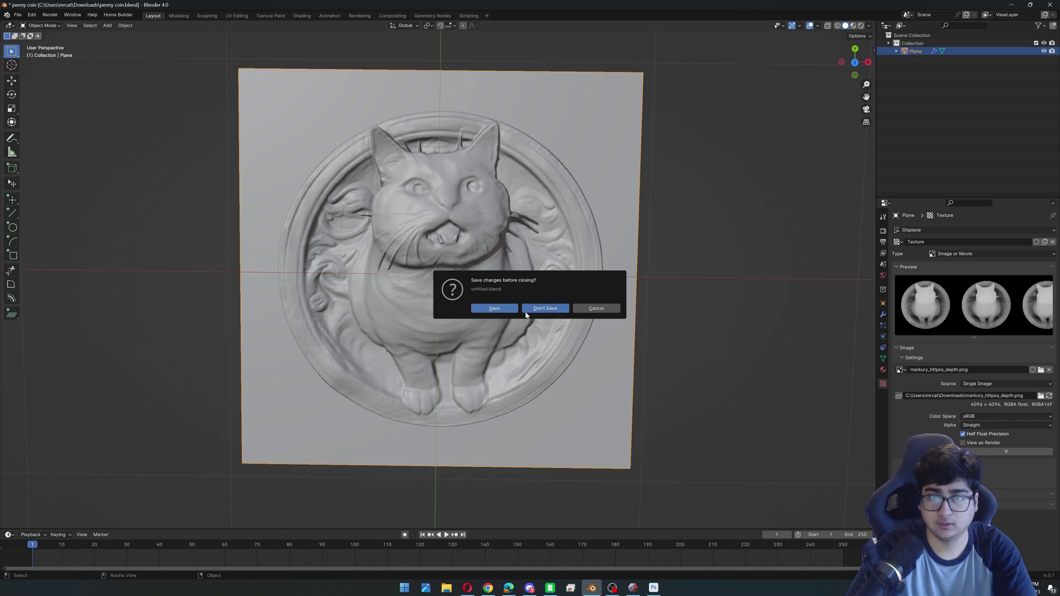
Delete the old cat relief mesh from the centre of the coin
middle_drag(492, 369, 233, 323)
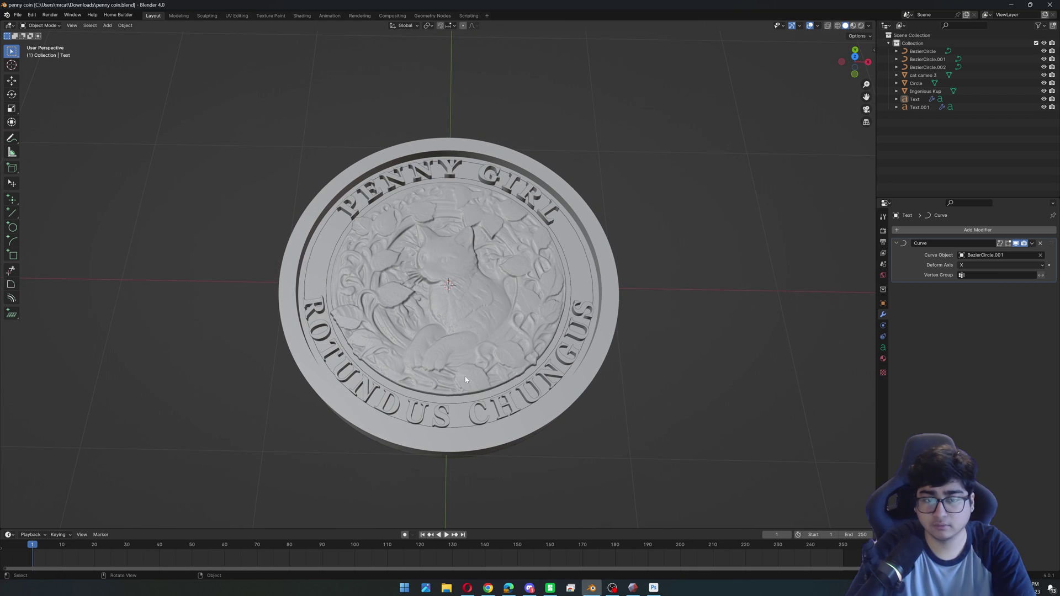
mouse_move(571, 473)
middle_down()
mouse_move(578, 291)
mouse_move(571, 458)
middle_up()
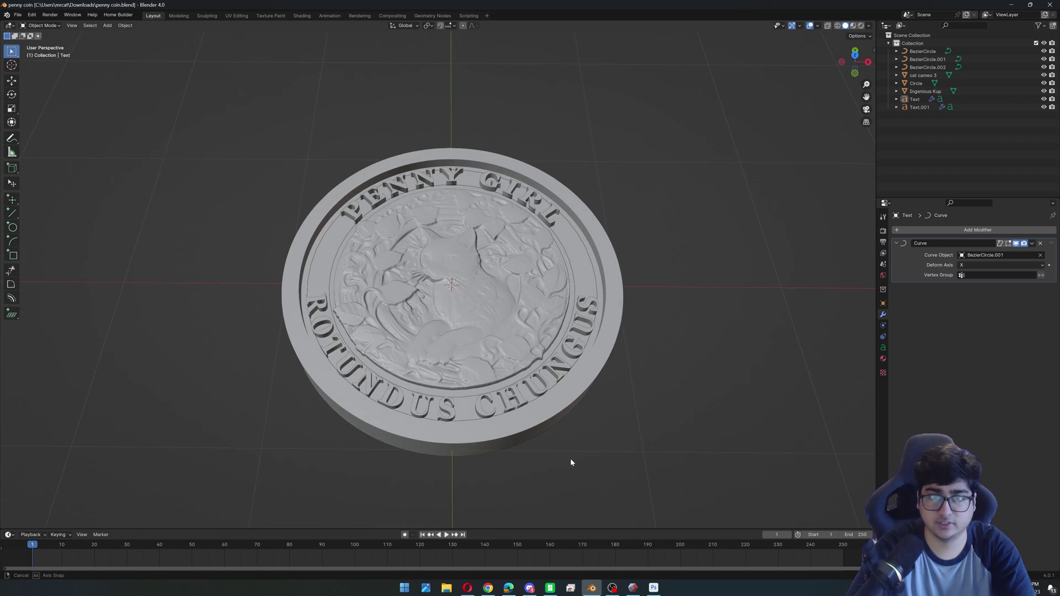
click(509, 337)
key(Delete)
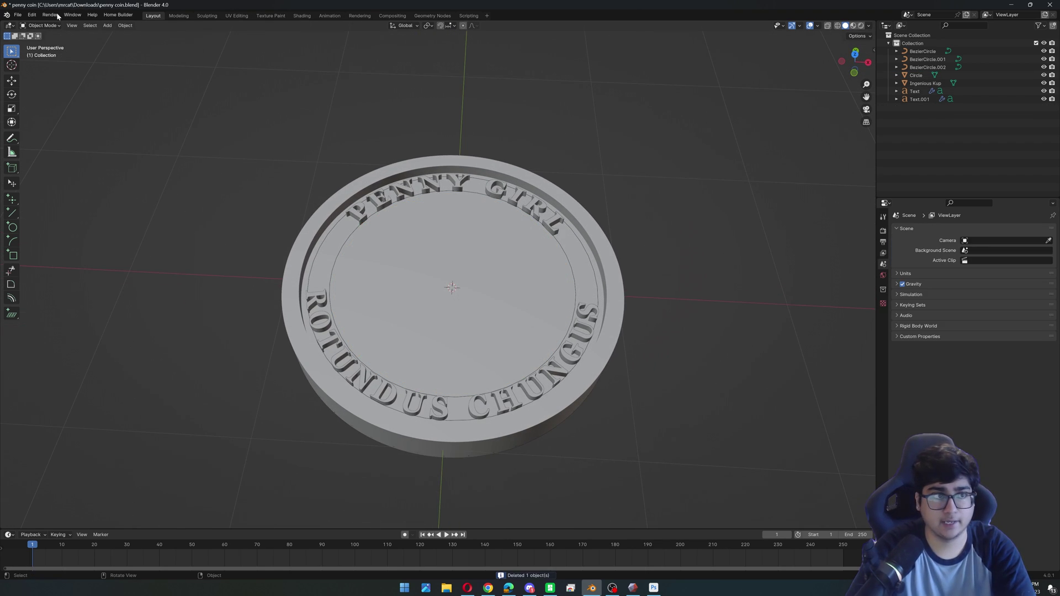
Import cameo penny.stl from Downloads into the coin scene
click(23, 19)
mouse_move(64, 130)
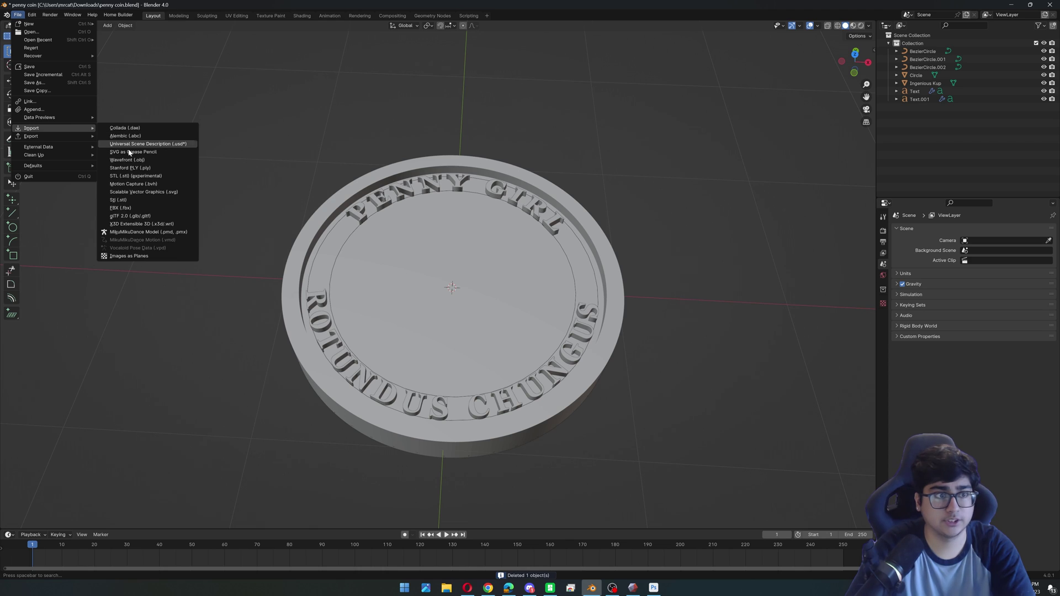
click(136, 200)
scroll(551, 300, down, 2)
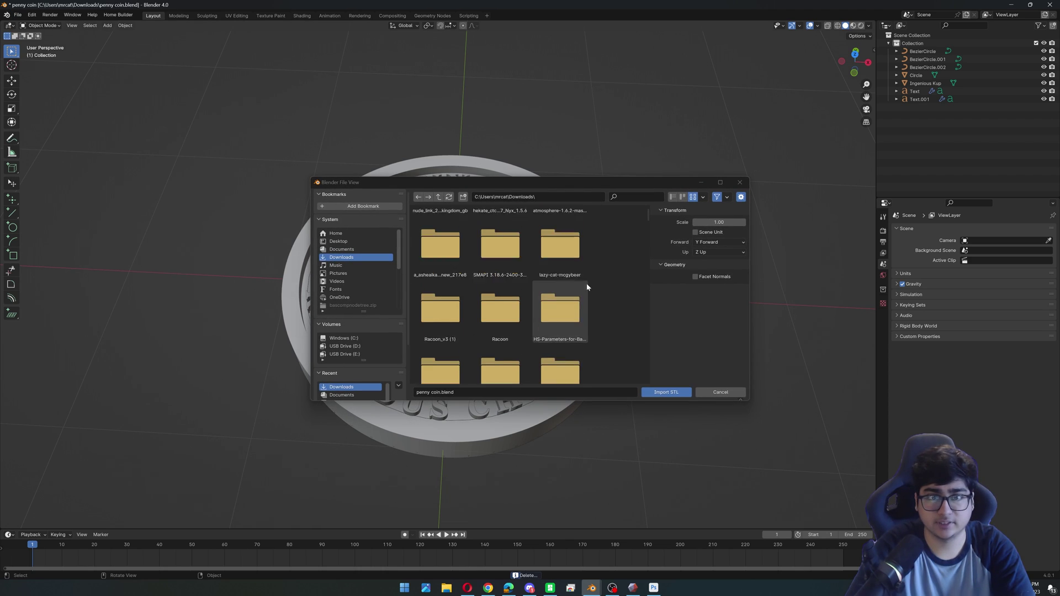
scroll(586, 284, up, 2)
scroll(643, 234, down, 6)
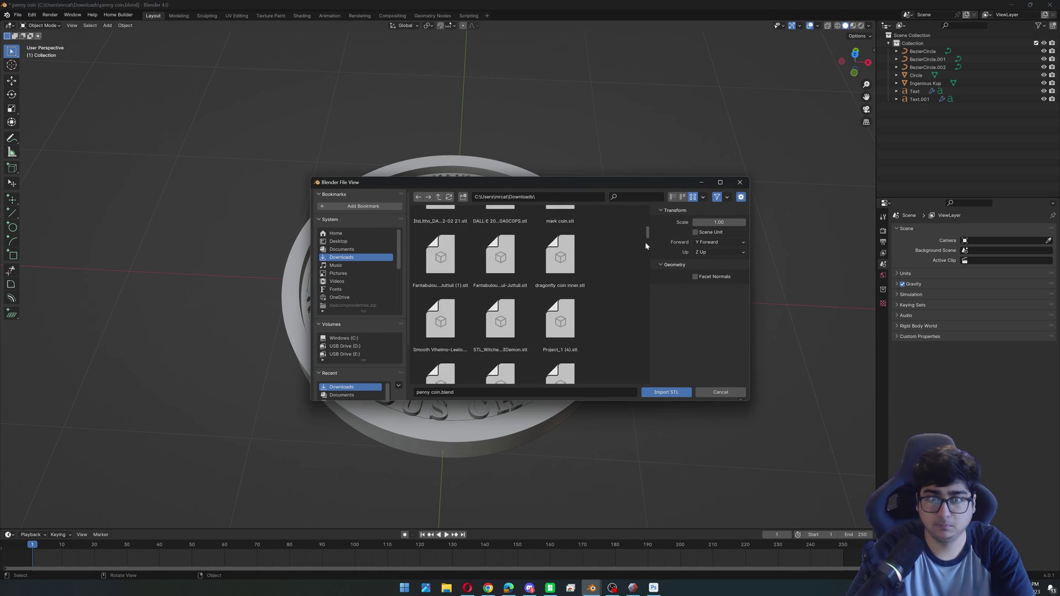
scroll(644, 236, up, 4)
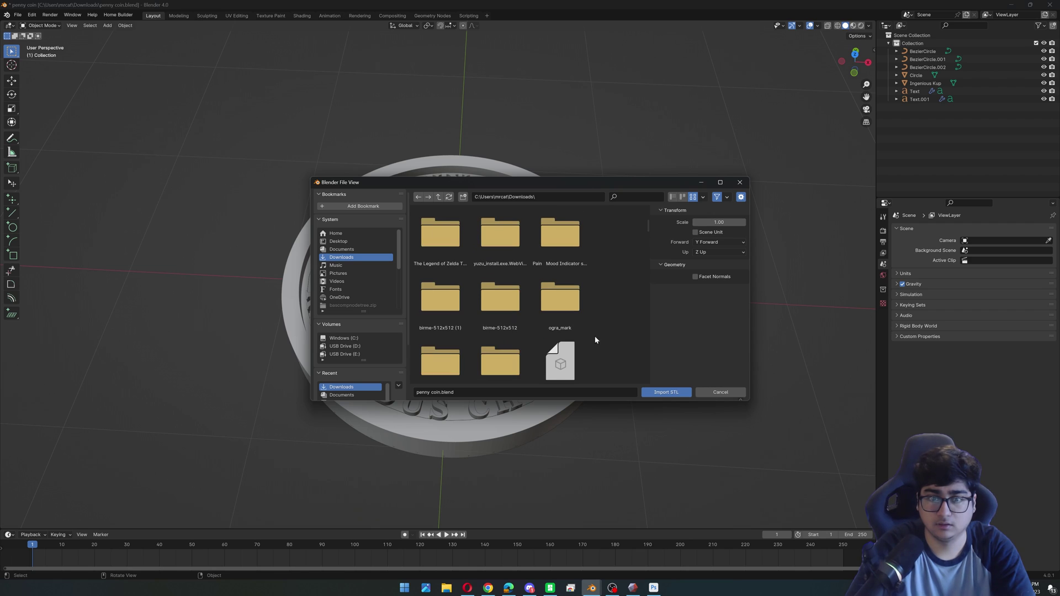
click(576, 358)
click(666, 392)
Raise the imported cat relief about 0.2 m along Z and scale it to about 0.841 in X and Y only
key(g)
key(z)
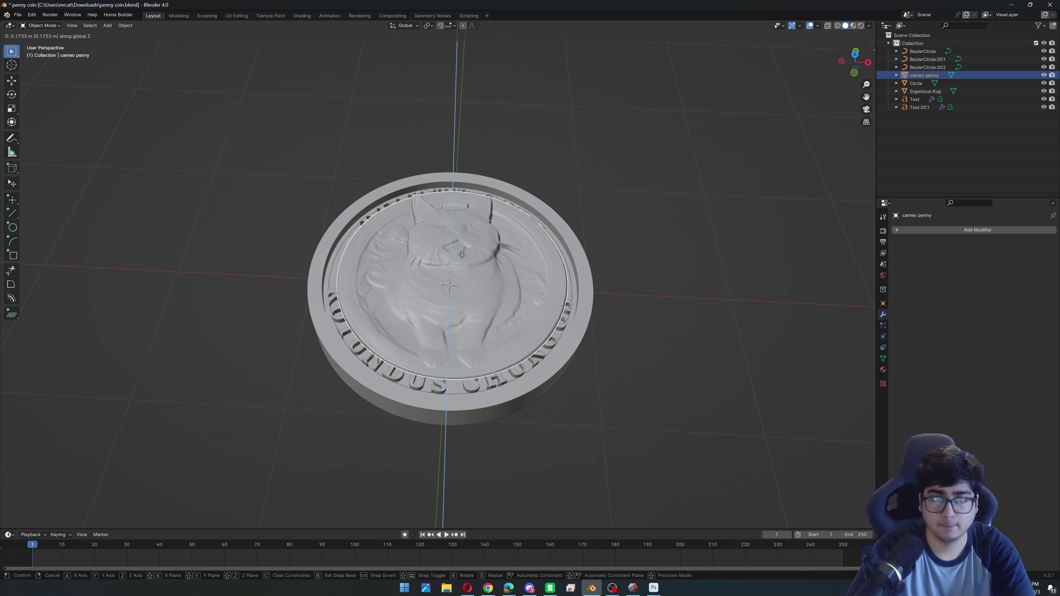
click(463, 256)
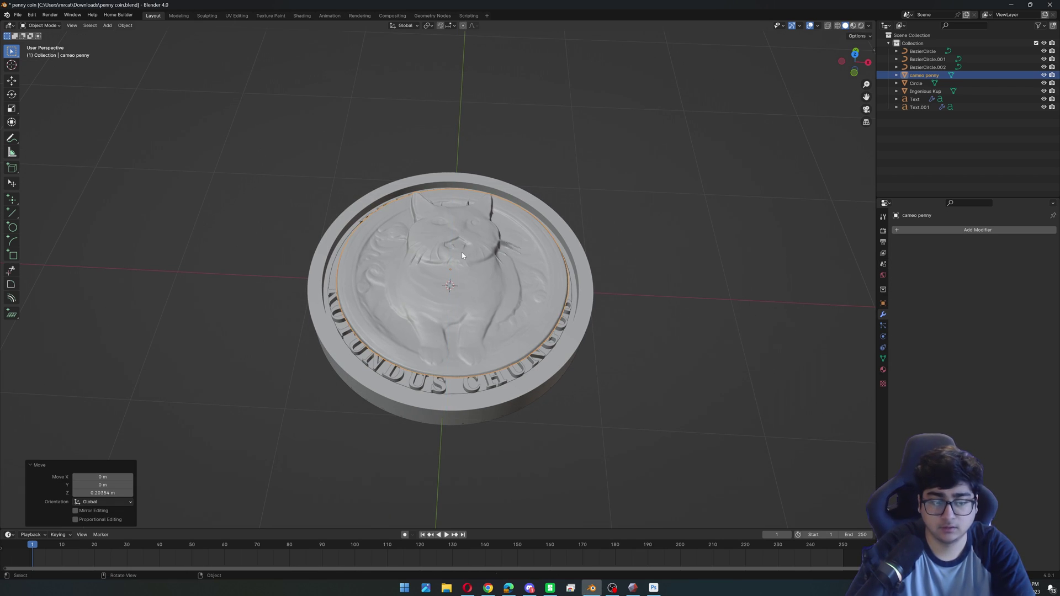
key(s)
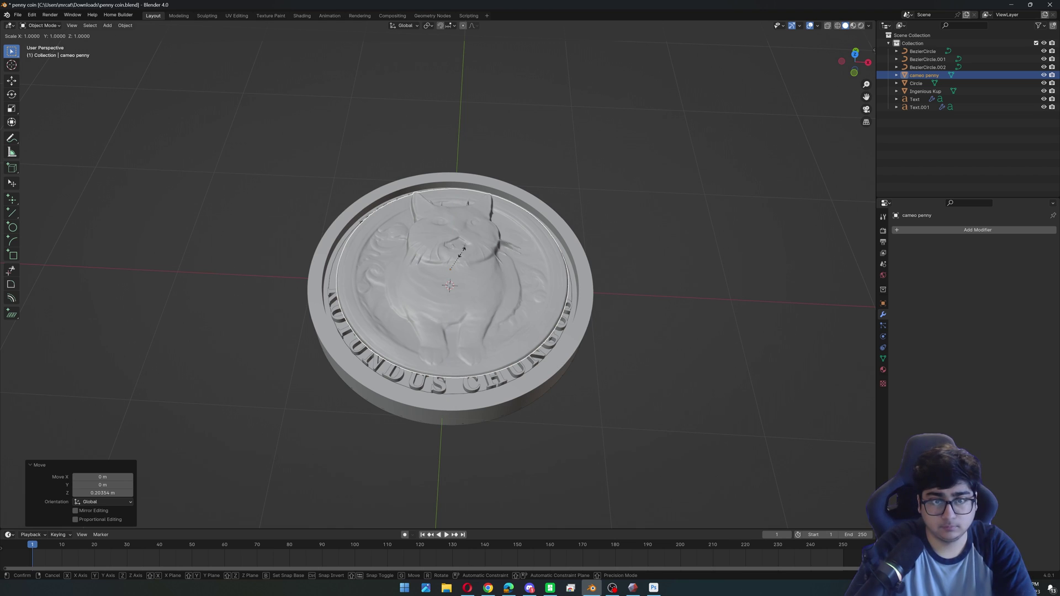
key(shift+z)
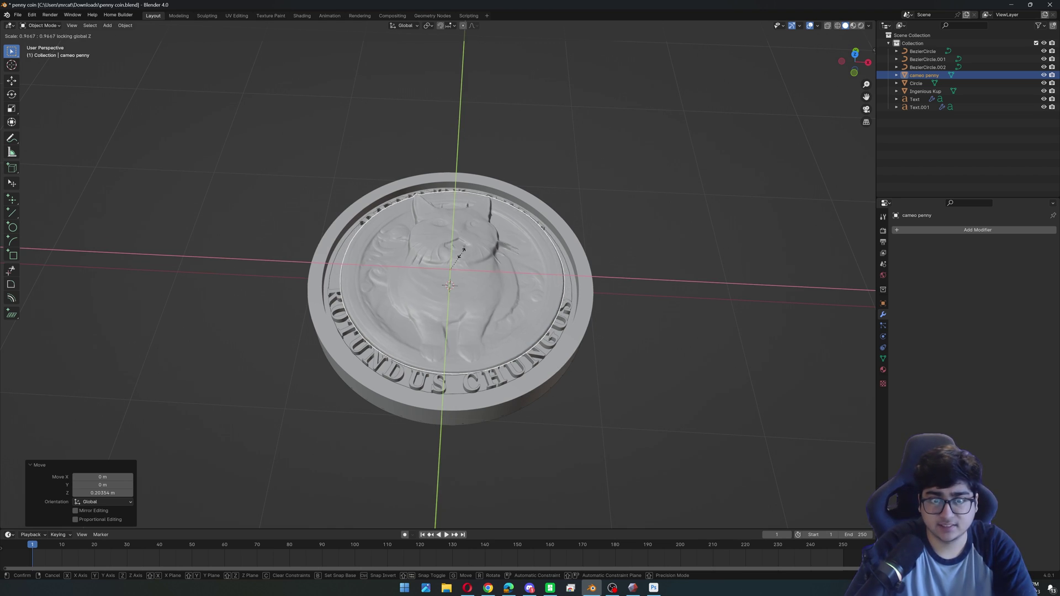
mouse_move(459, 255)
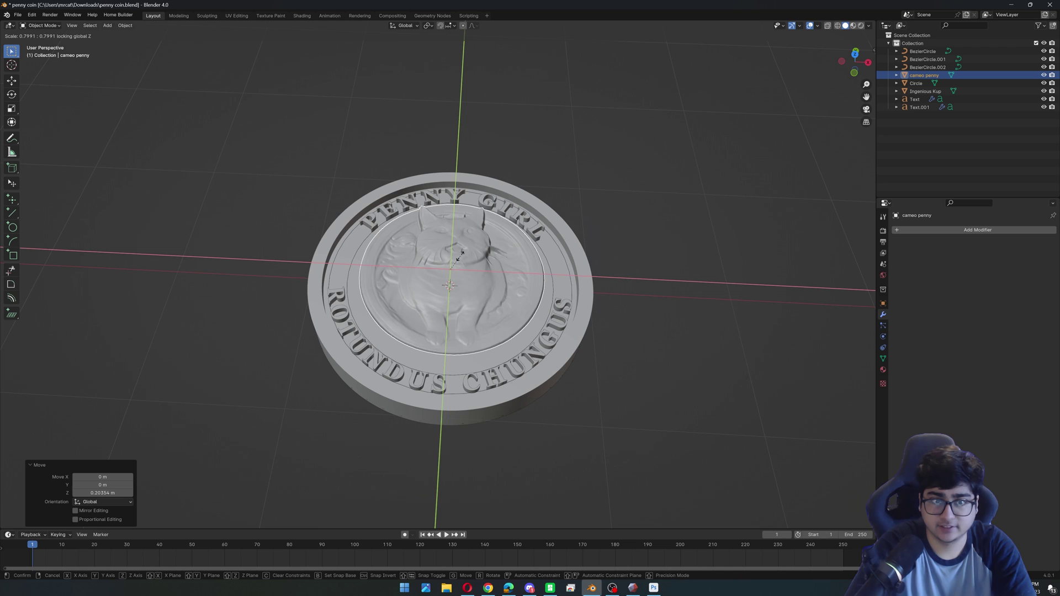
click(463, 259)
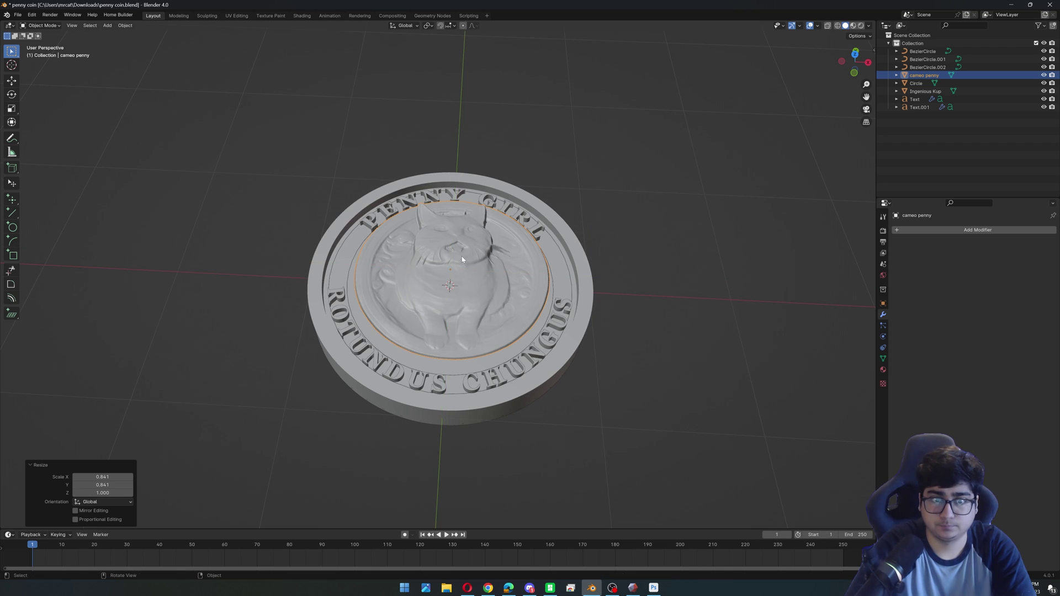
In top view, shift the cat relief about -0.013 m in X and -0.002 m in Y, and enlarge it in-plane by about 1.015
click(855, 53)
scroll(463, 263, up, 3)
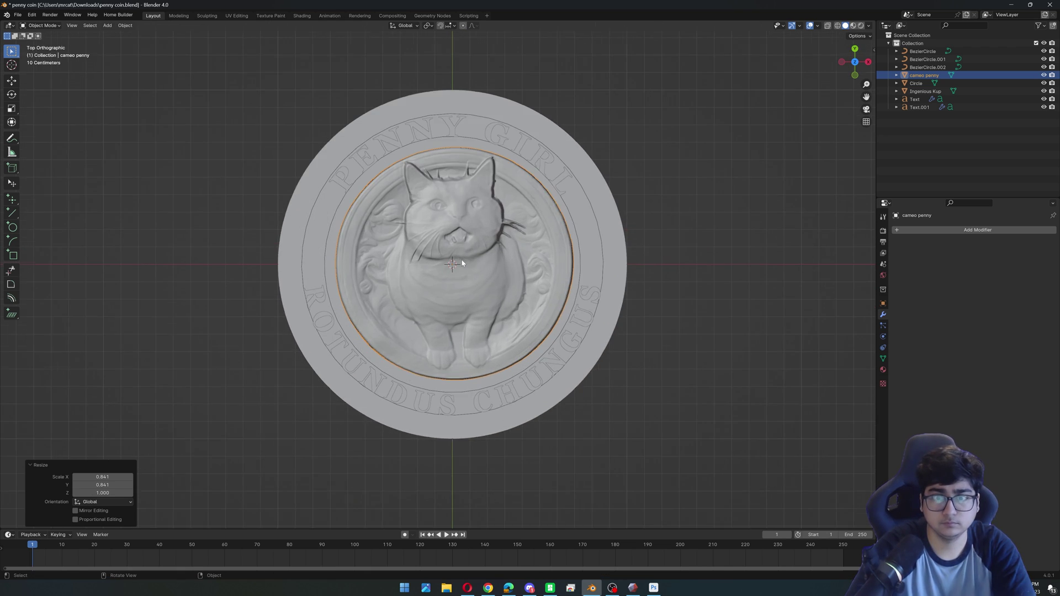
key(g)
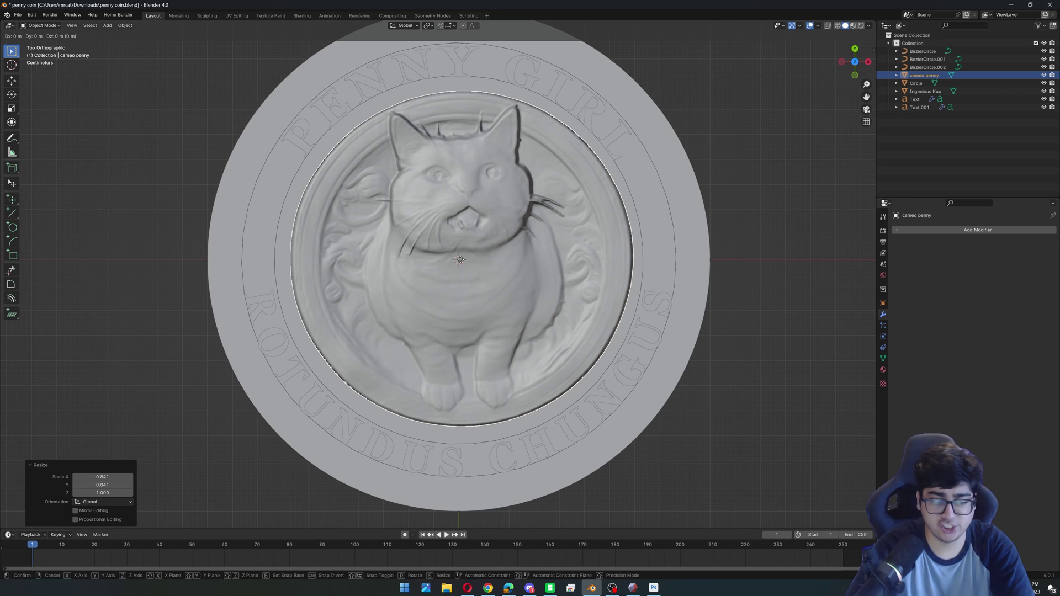
key(shift+z)
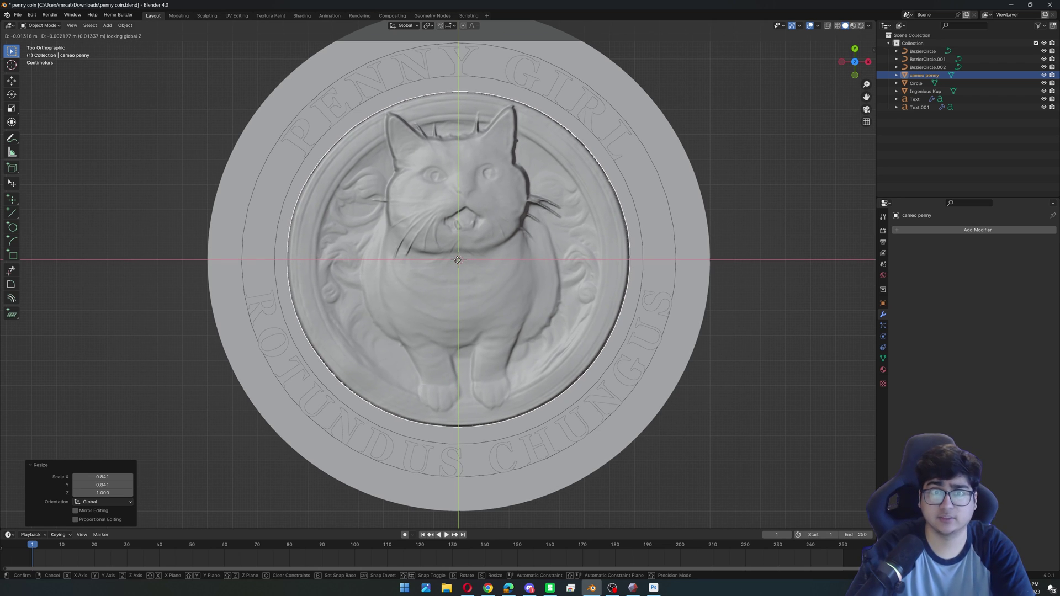
click(458, 260)
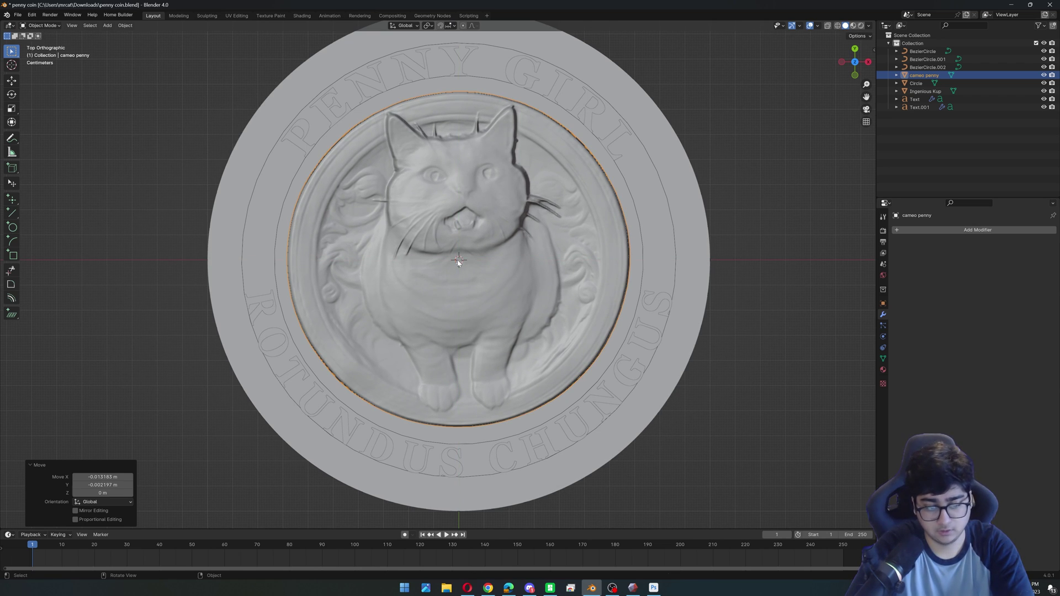
key(s)
key(shift+z)
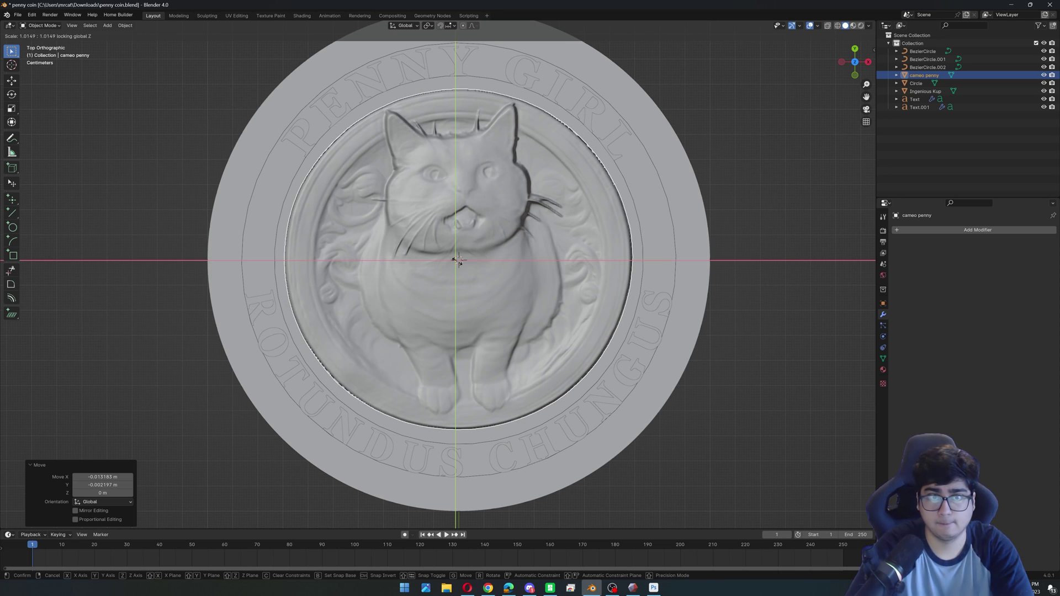
click(457, 262)
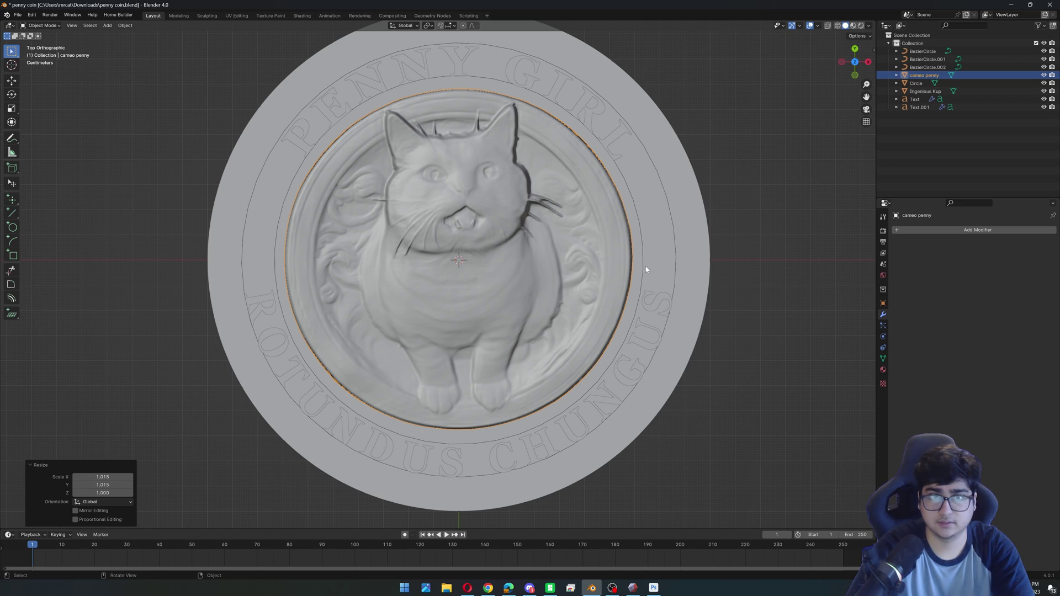
right_click(712, 421)
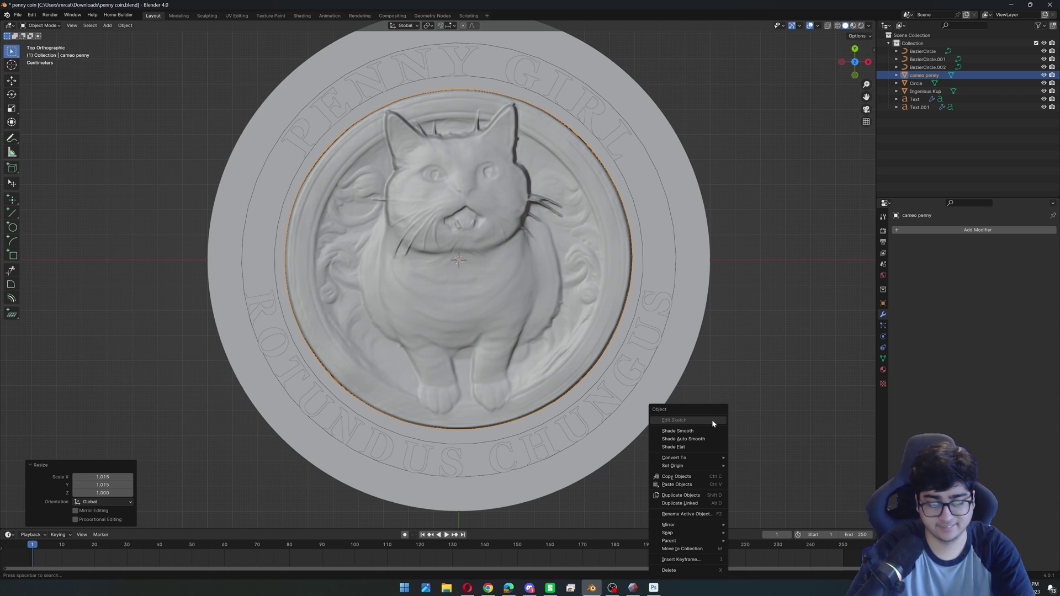
click(717, 383)
Lower the cat relief about 0.09 m along Z so it sits in the coin's recessed face
middle_drag(721, 390, 715, 312)
click(525, 291)
key(g)
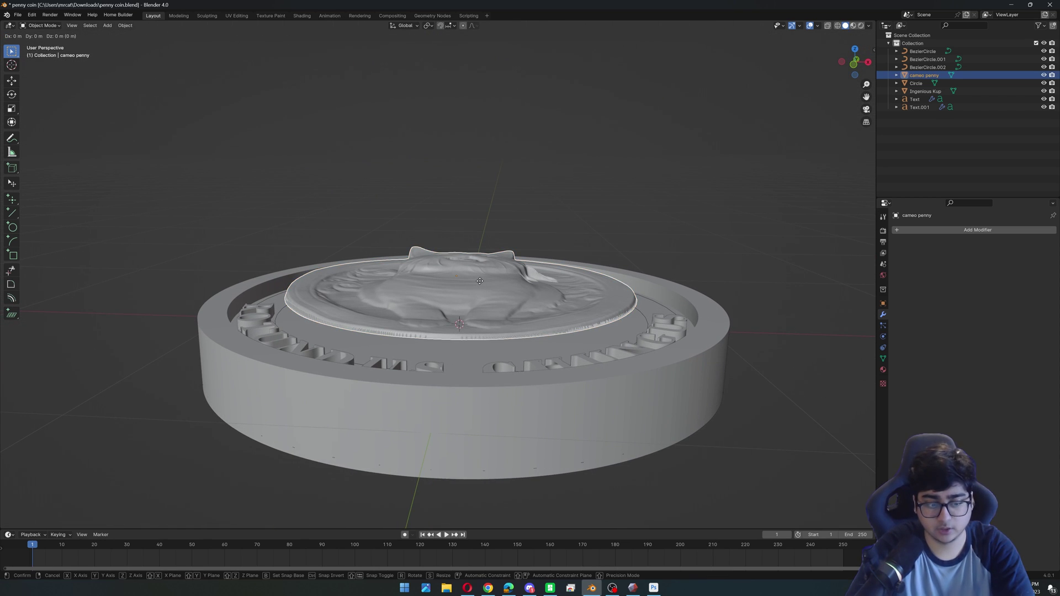
key(z)
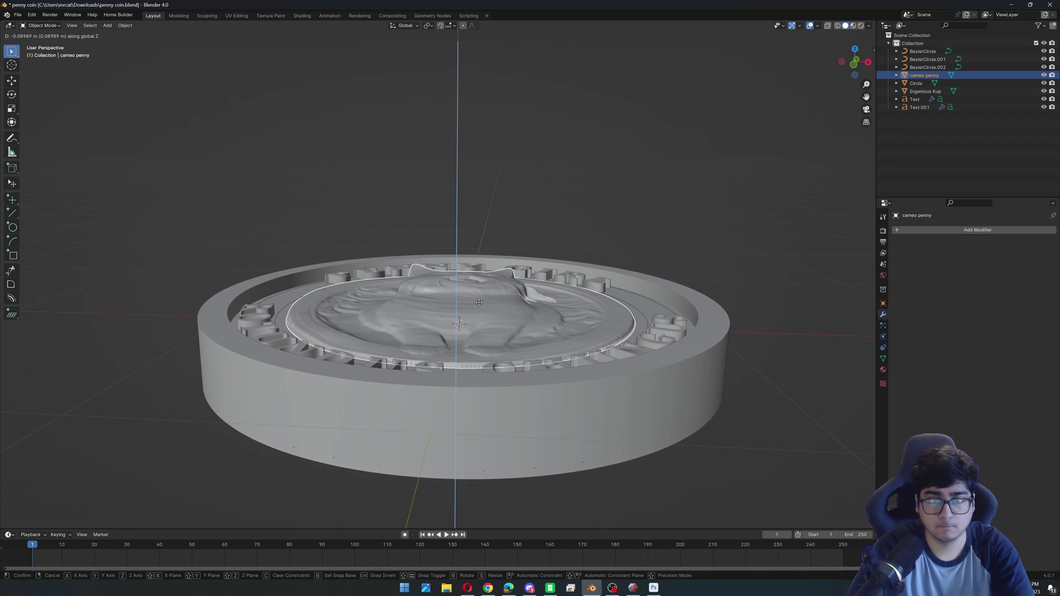
click(478, 302)
Deselect the relief and examine the assembled coin's cat, ring and lettering from the side and from above
scroll(479, 305, up, 3)
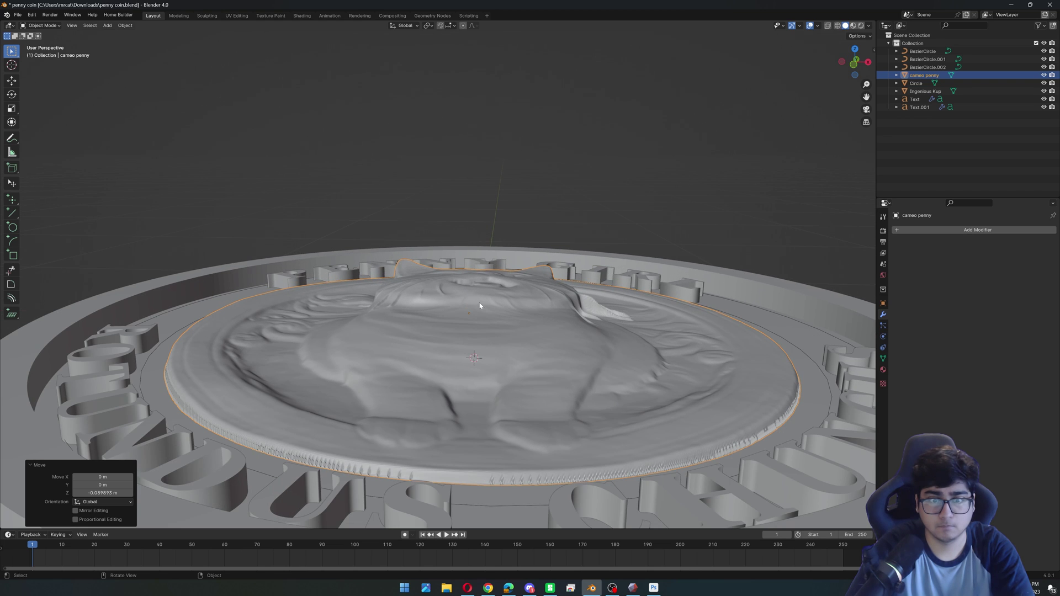
click(349, 180)
middle_drag(349, 185, 353, 237)
scroll(353, 238, down, 5)
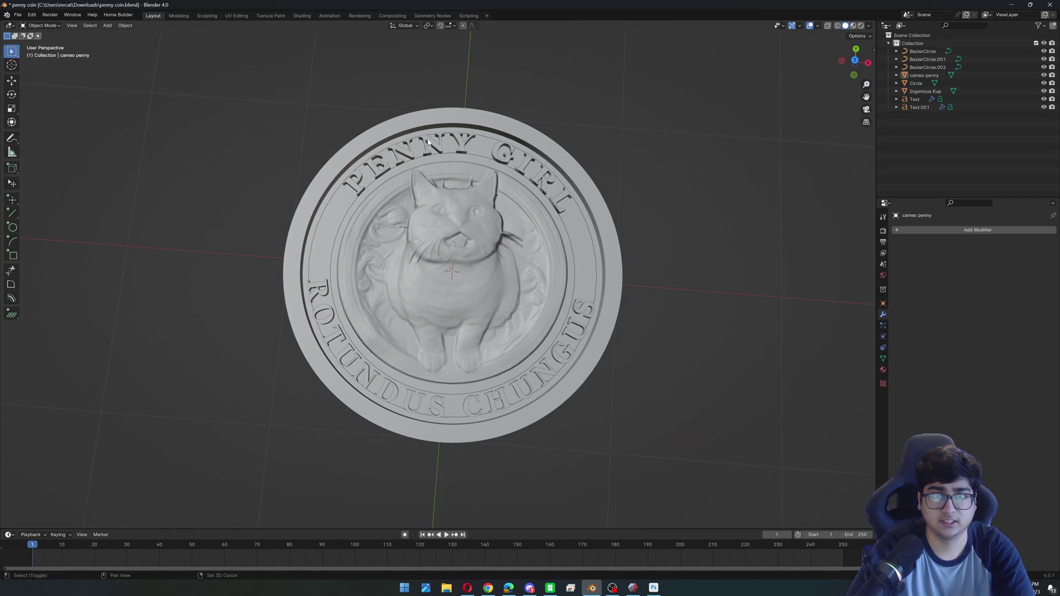
shift+middle_drag(428, 139, 426, 149)
middle_drag(407, 114, 405, 106)
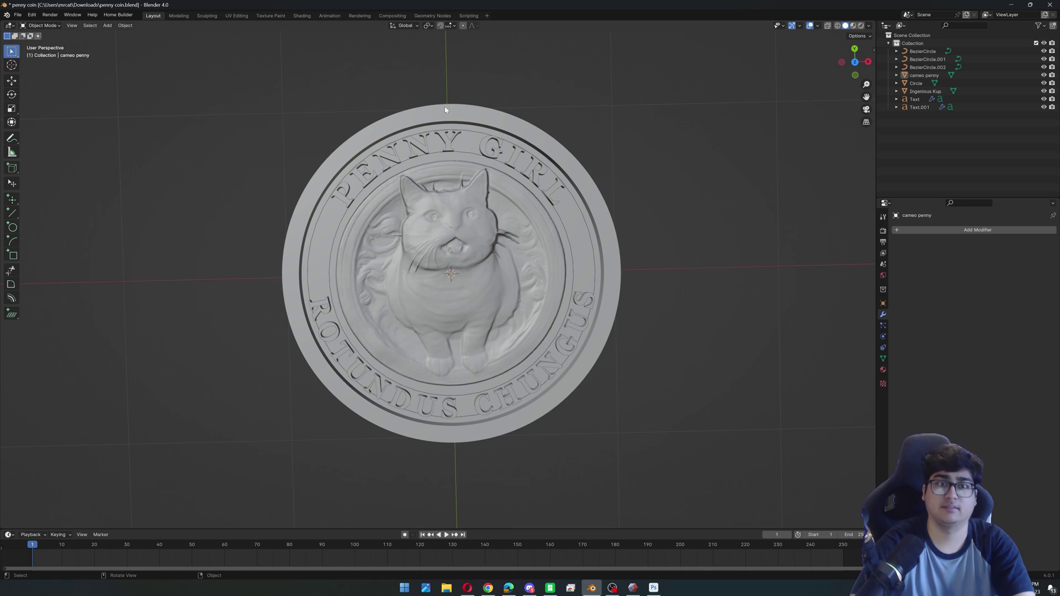
scroll(471, 251, up, 2)
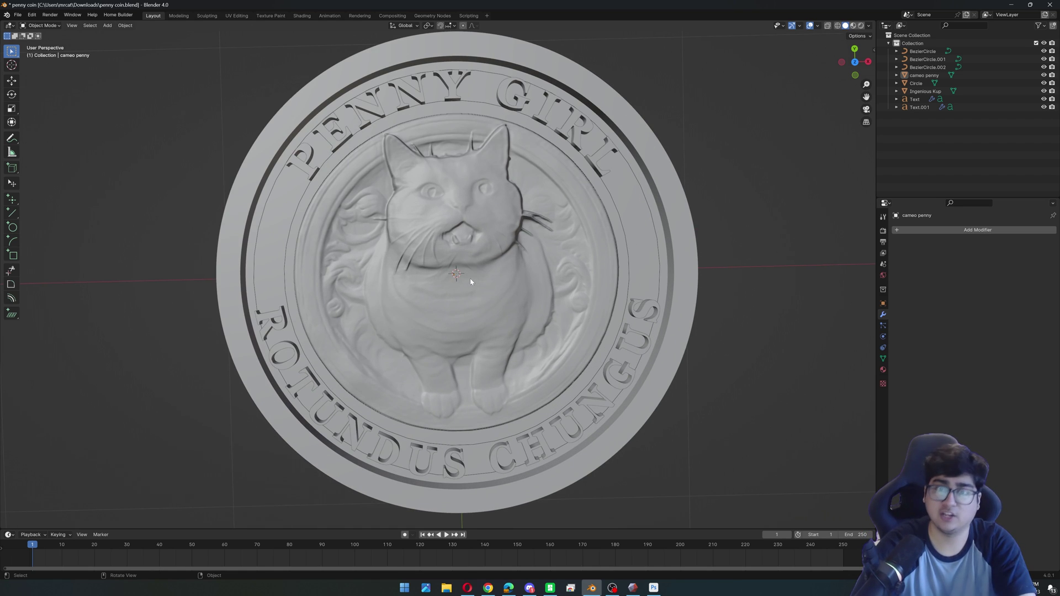
scroll(465, 273, up, 1)
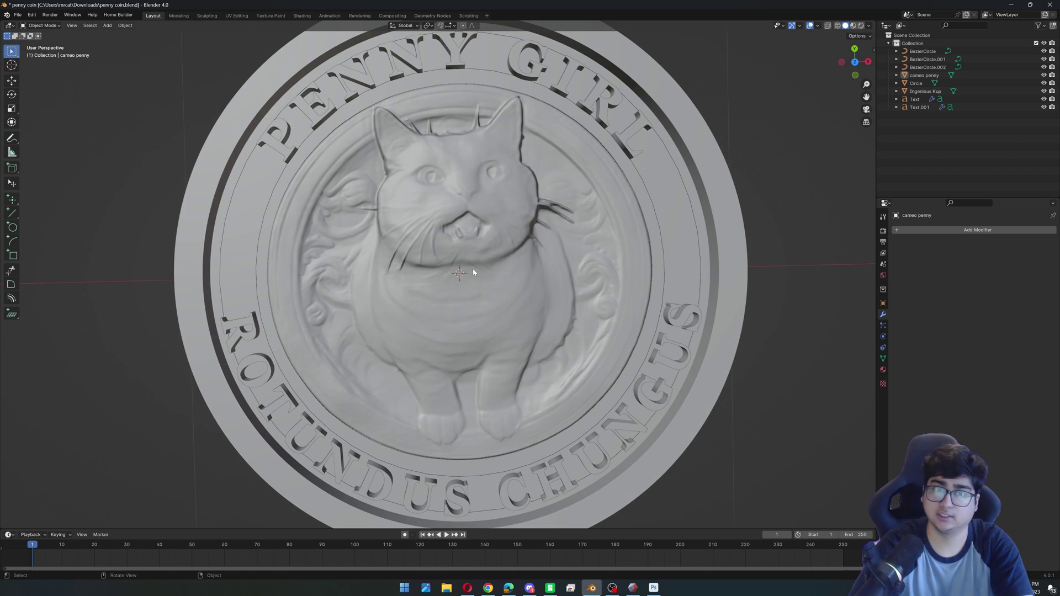
scroll(472, 268, up, 1)
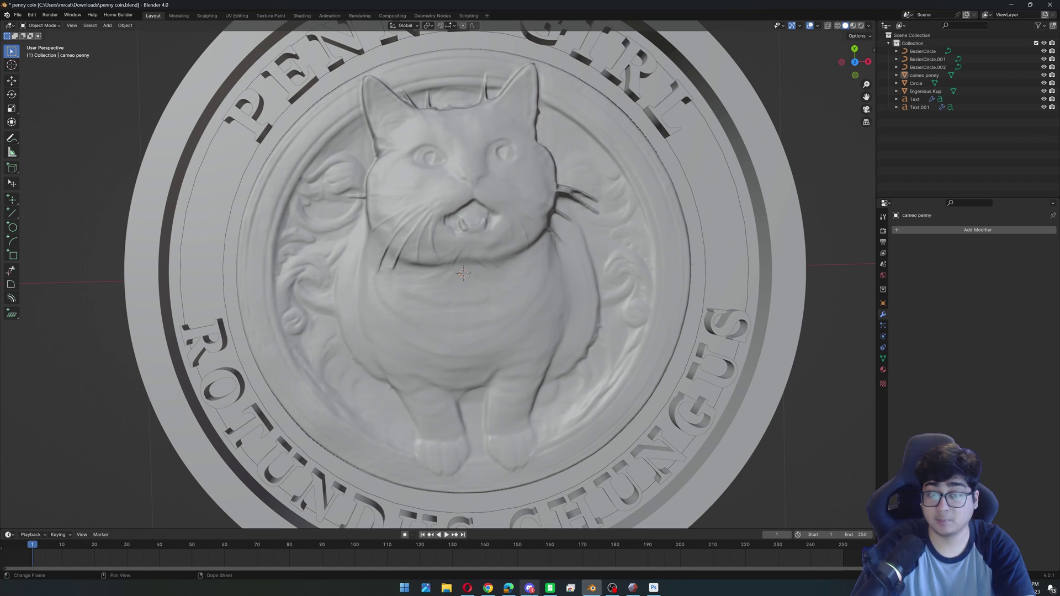
Switch to Discord and view the original cat photo enlarged in the cameos channel, closing the preview again
click(529, 588)
scroll(319, 289, up, 5)
scroll(310, 280, up, 2)
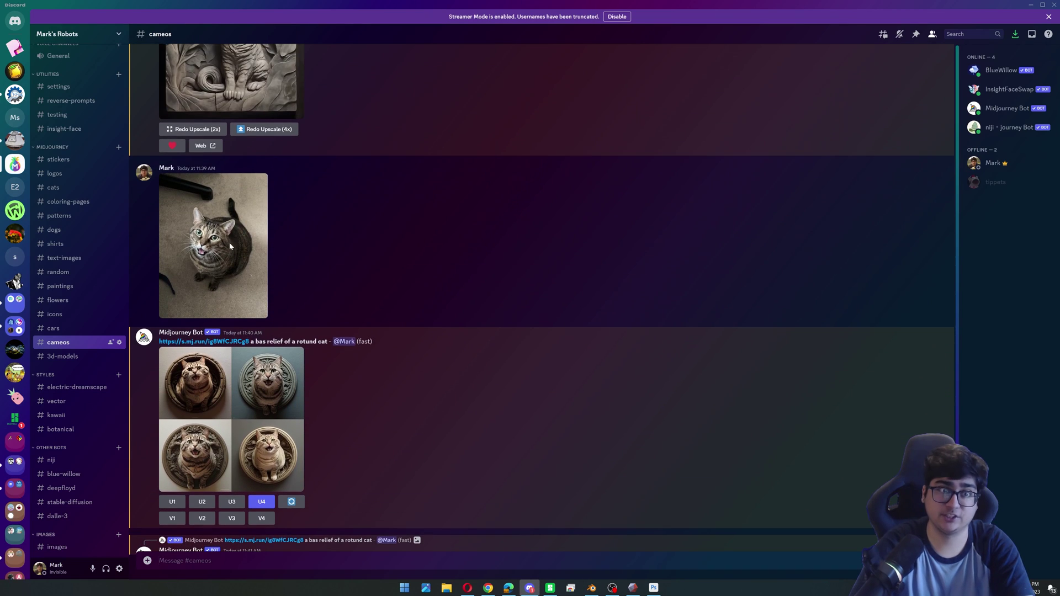
click(226, 248)
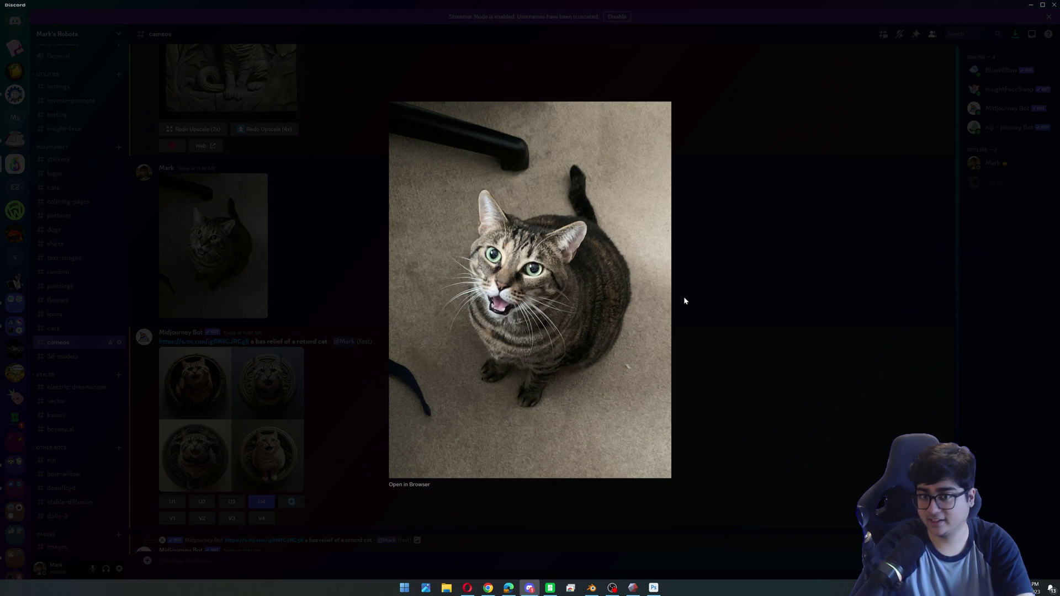
click(710, 276)
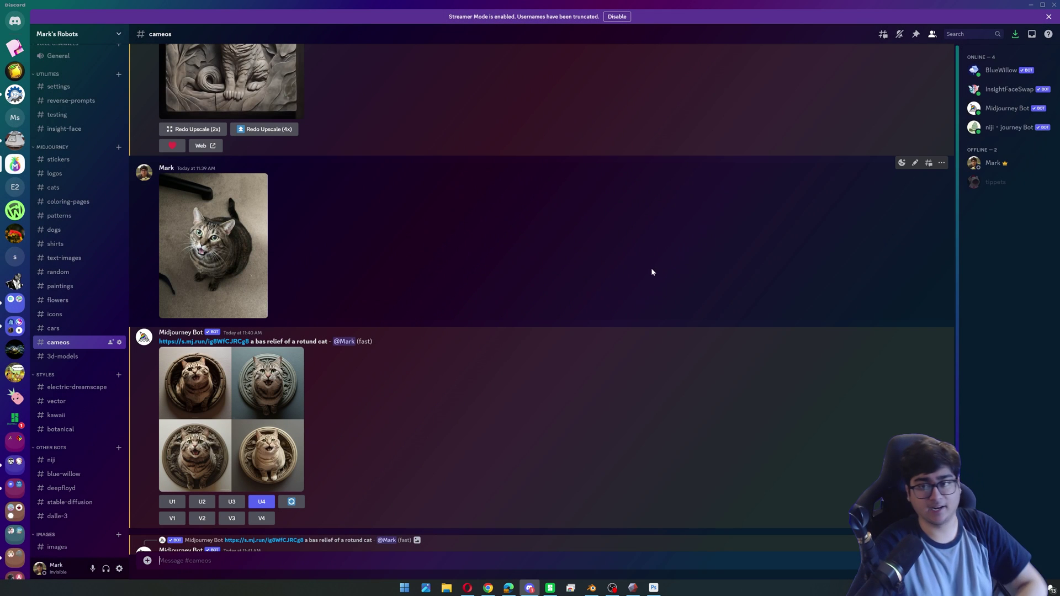